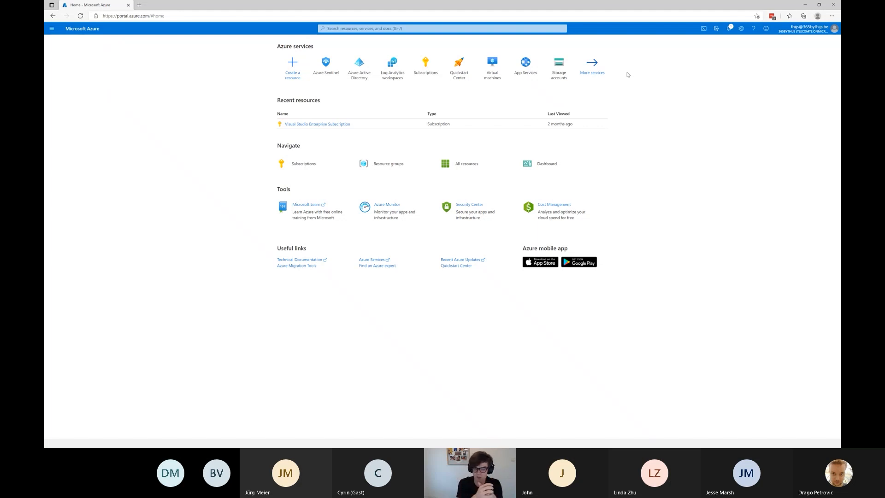
Find the Azure Sentinel service in the portal, open it and enlarge the page.
click(343, 29)
text(azure ser)
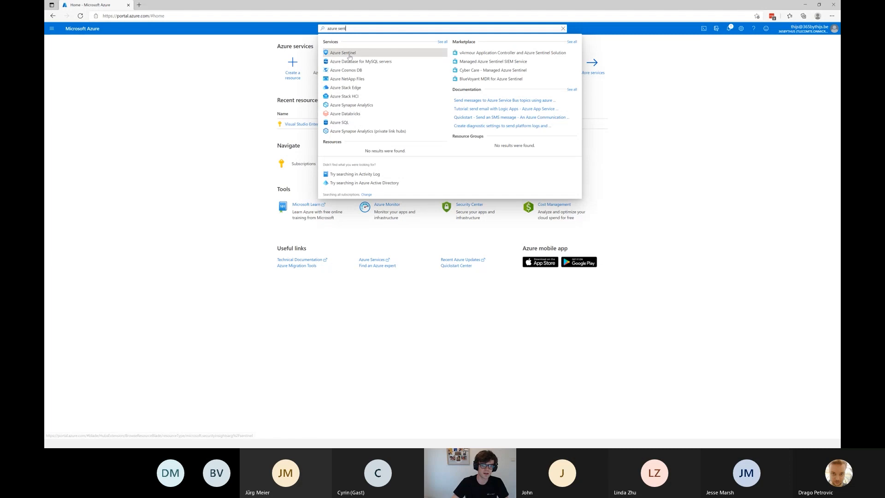
click(343, 105)
key(ctrl+plus)
key(ctrl+plus)
key(ctrl+plus)
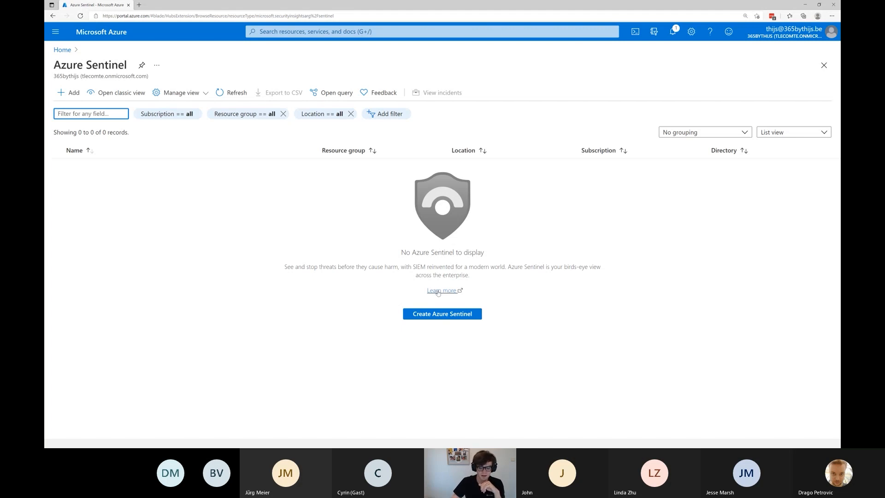
Start creating Azure Sentinel with a new Log Analytics workspace and create the resource group cloud8demo for it.
click(437, 313)
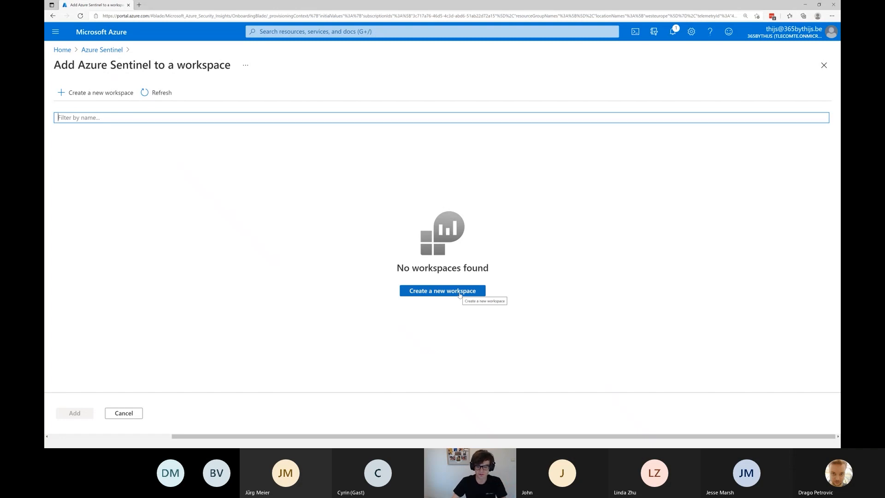
click(459, 294)
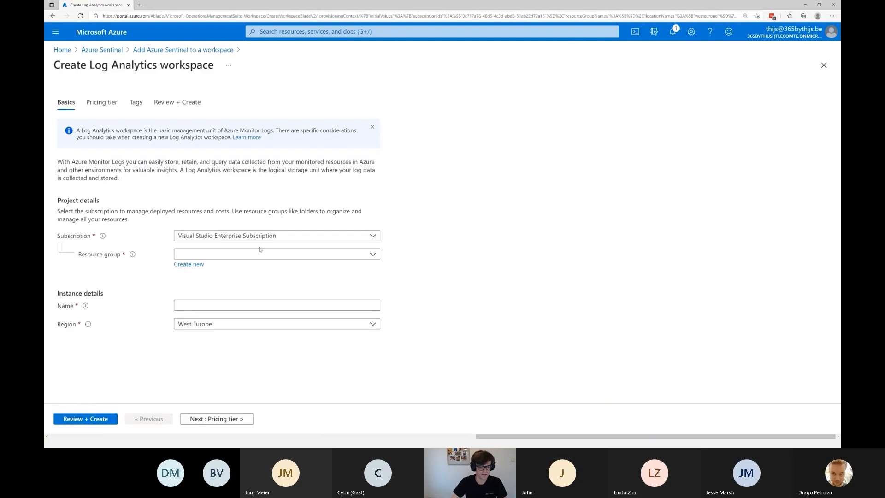
click(207, 264)
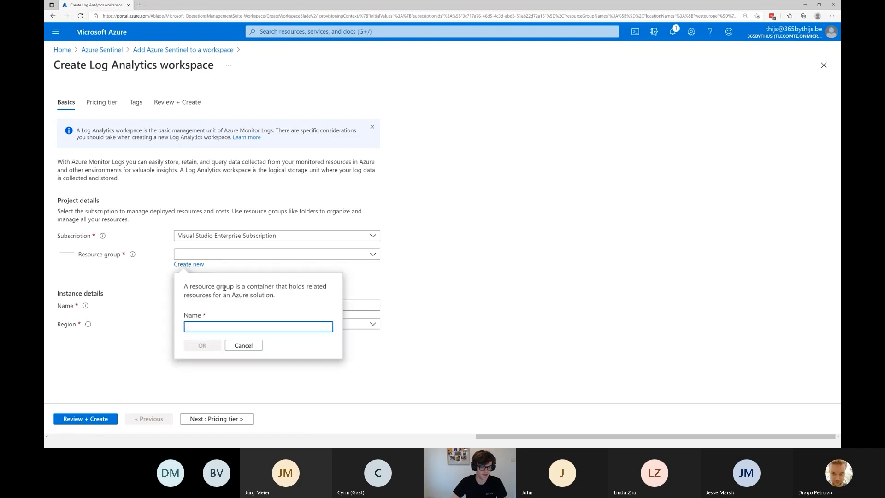
text(cloud8demo)
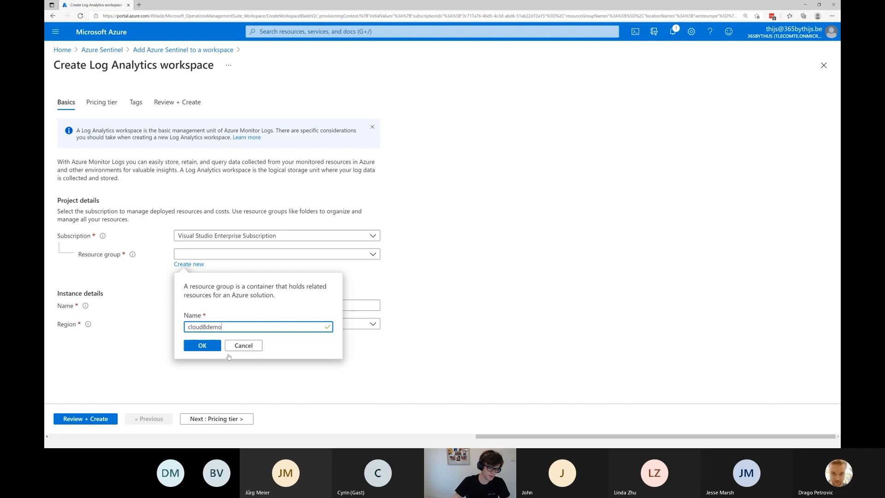
click(201, 345)
Name the workspace la-cloud8, keep the Pay-as-you-go (Per GB 2018) pricing tier without tags, and create it.
click(206, 305)
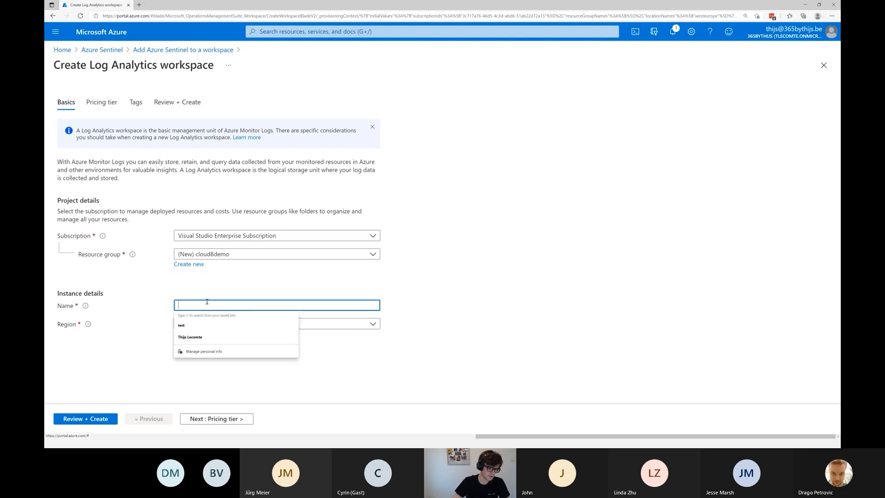
text(la-cloud8)
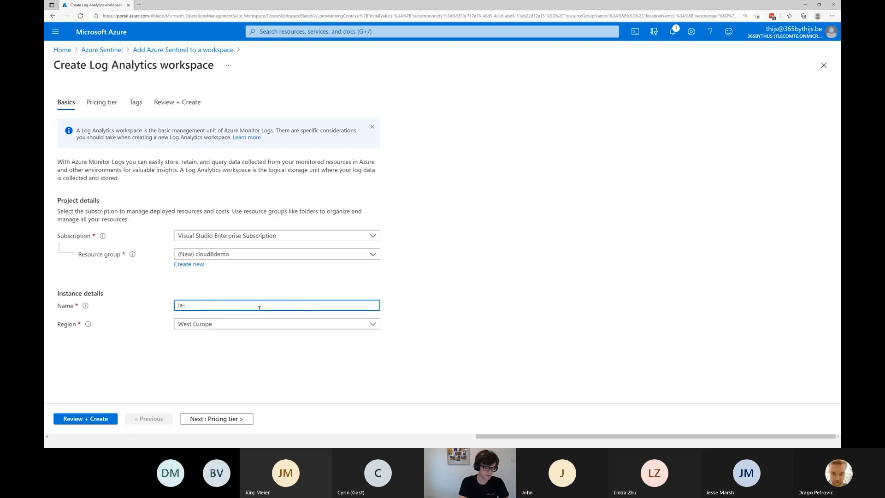
click(226, 417)
click(253, 188)
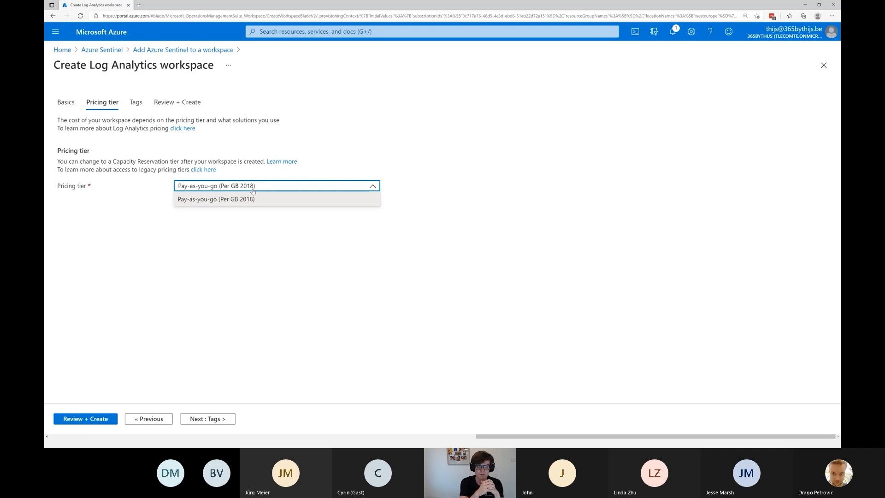
click(244, 274)
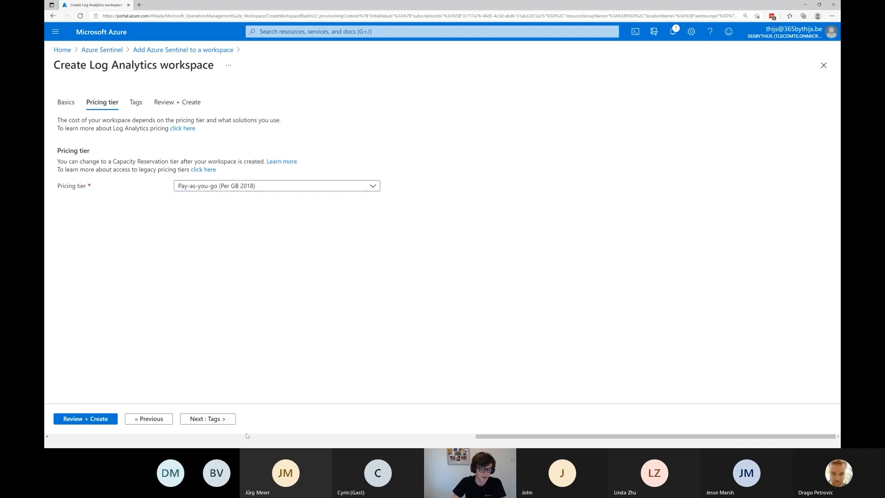
click(206, 419)
click(207, 420)
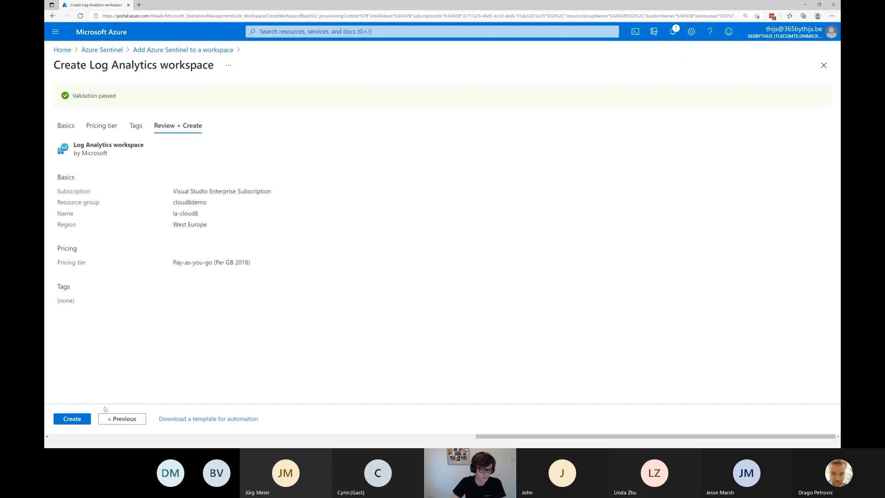
click(77, 421)
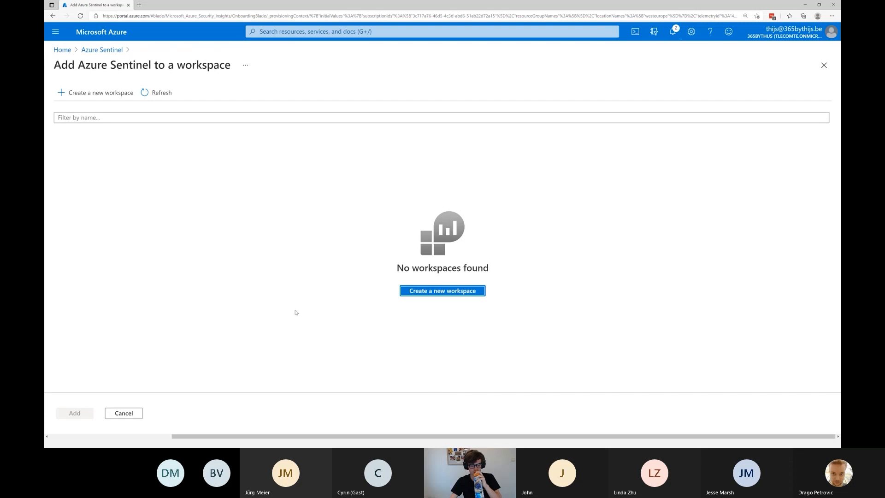
Check the workspace deployment in the notifications and dismiss the remaining-credit and cloud recommendations notices.
click(674, 34)
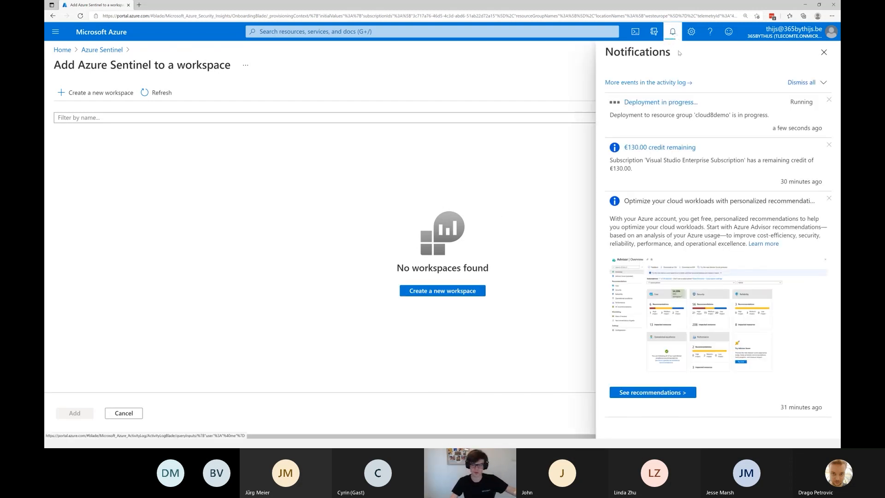
click(829, 200)
click(829, 145)
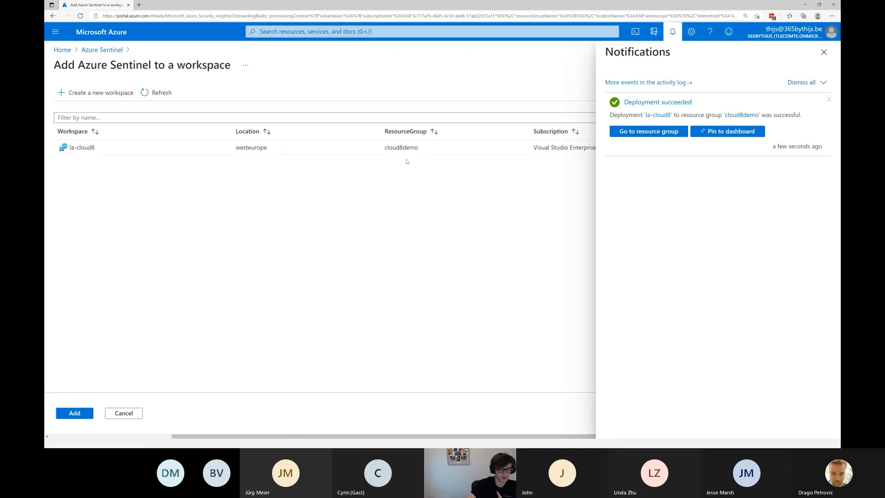
click(823, 52)
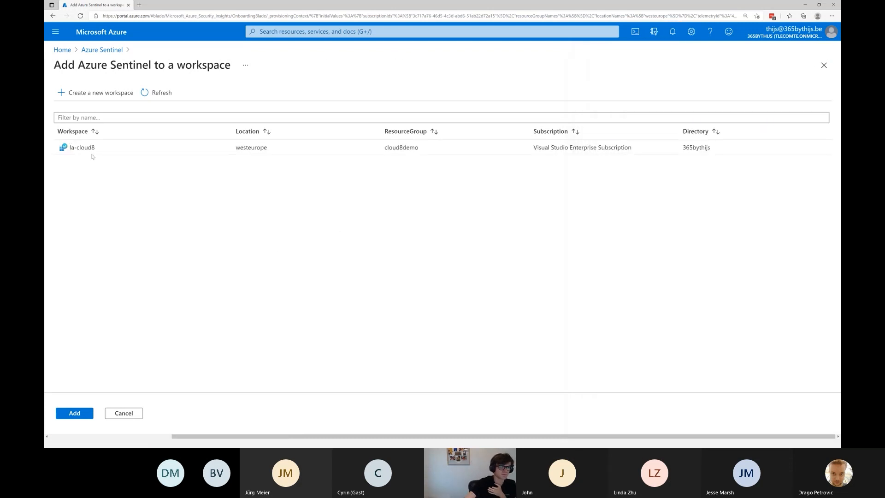
Add Azure Sentinel to the la-cloud8 workspace.
click(106, 150)
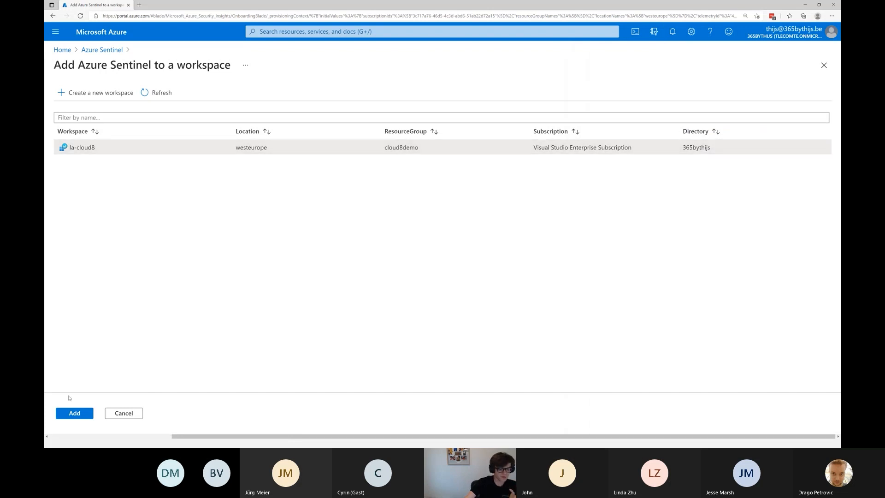
click(75, 414)
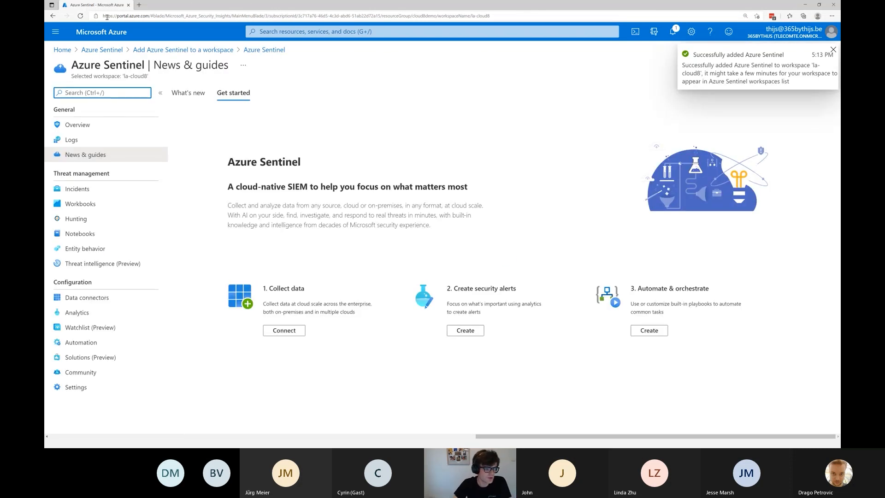
Inspect the cloud8demo resource group of the Visual Studio Enterprise Subscription with hidden types shown and the list refreshed.
click(63, 49)
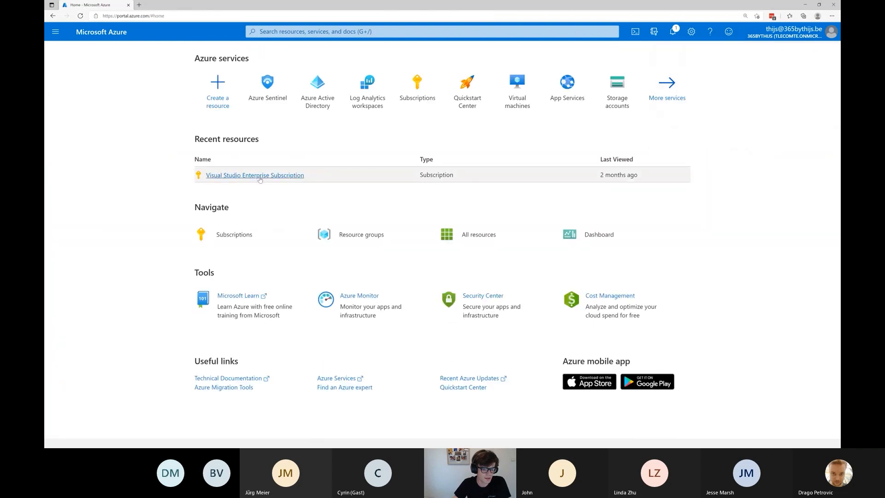
click(258, 176)
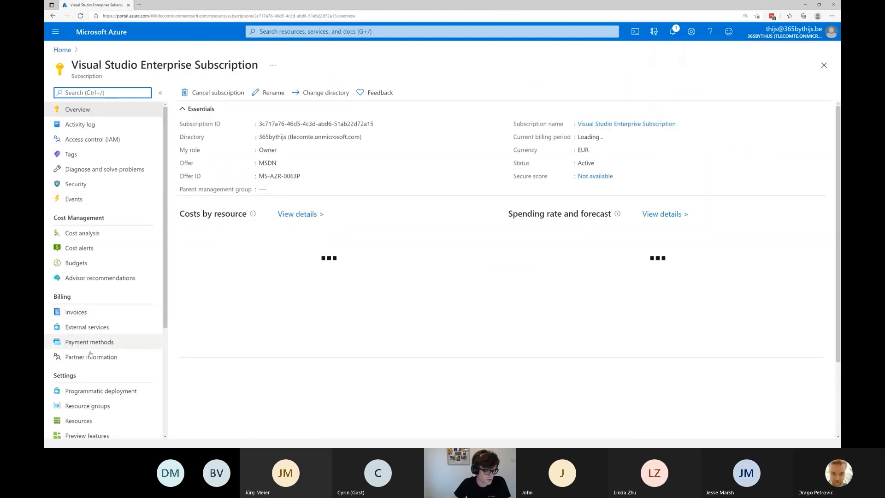
click(87, 405)
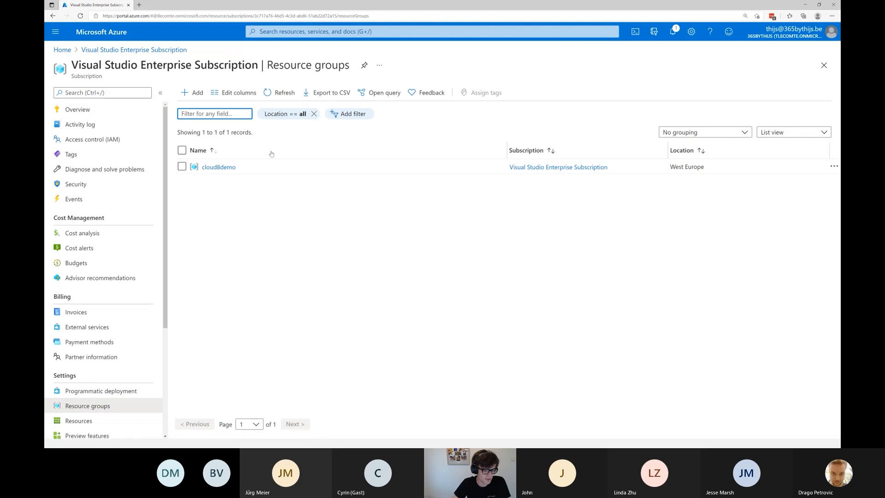
click(223, 167)
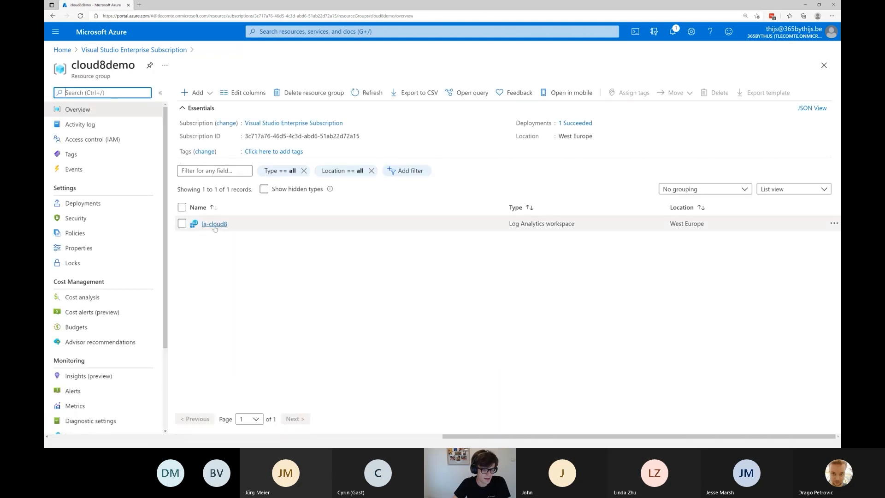
click(264, 189)
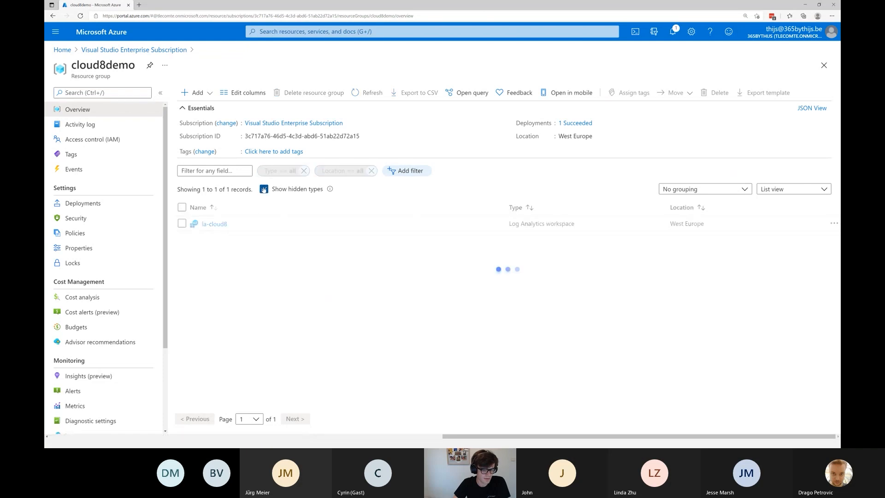
click(368, 93)
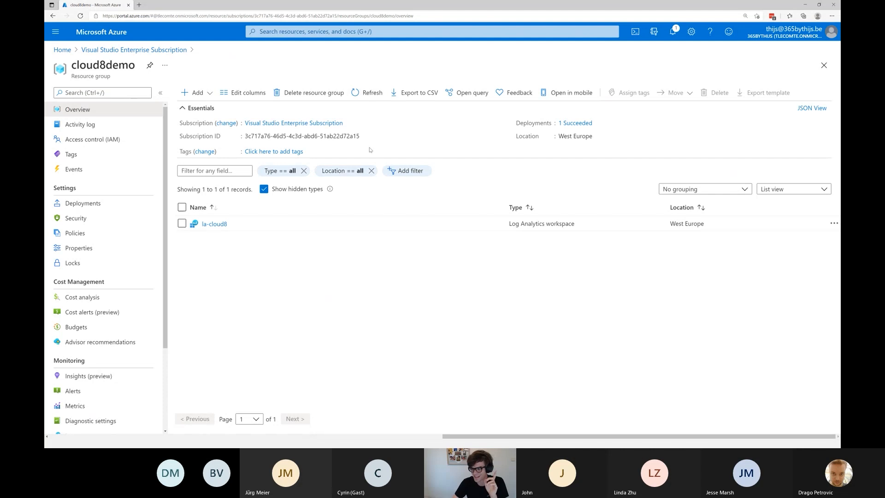
mouse_move(349, 137)
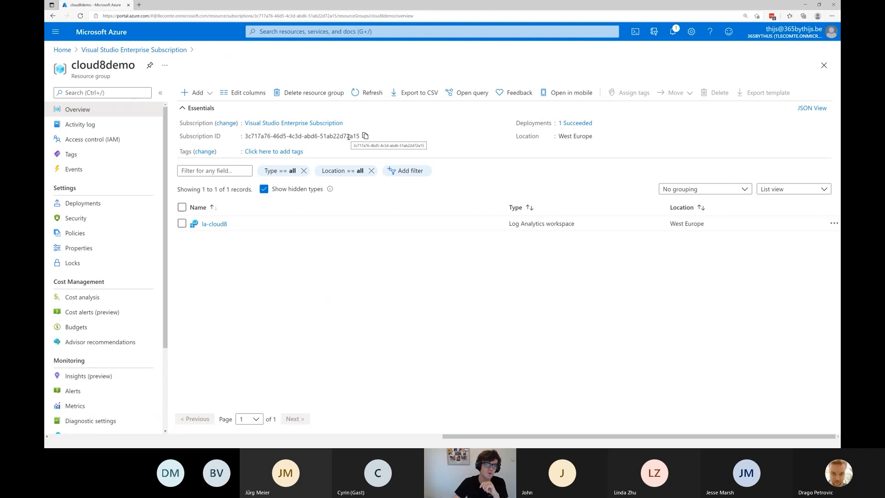
Return to Azure Sentinel and open the overview of the la-cloud8 workspace.
click(62, 50)
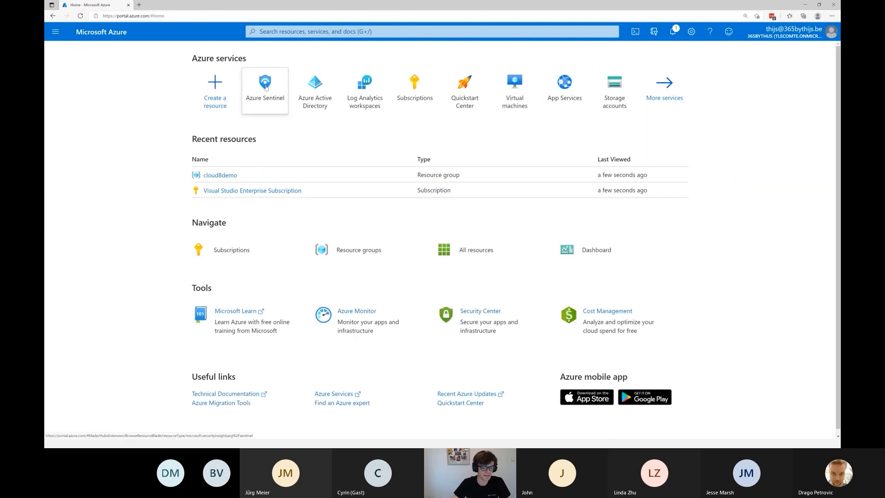
click(266, 88)
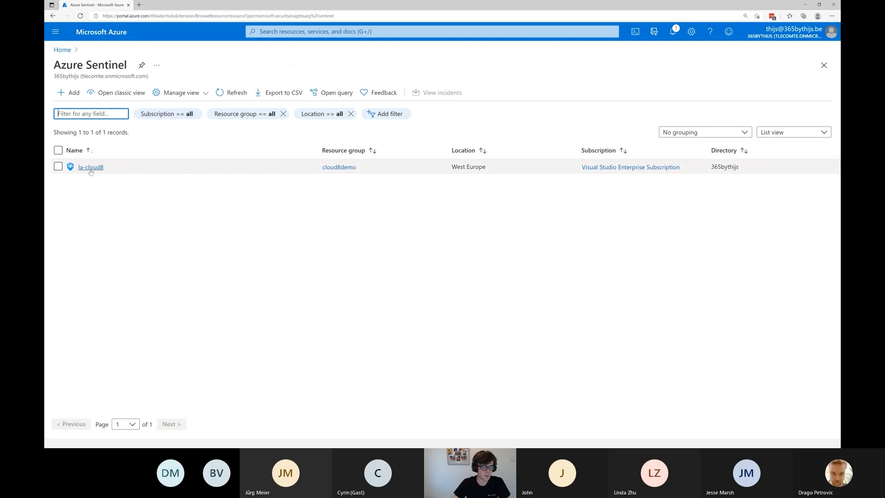
click(91, 168)
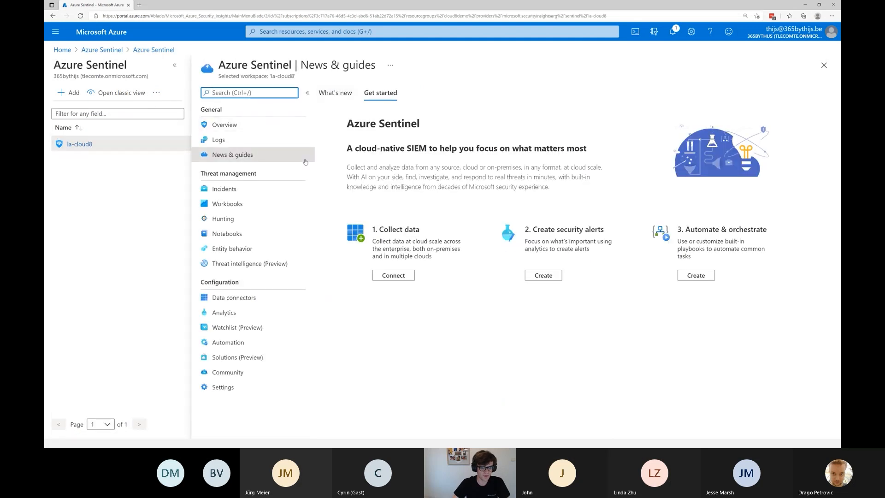
click(240, 126)
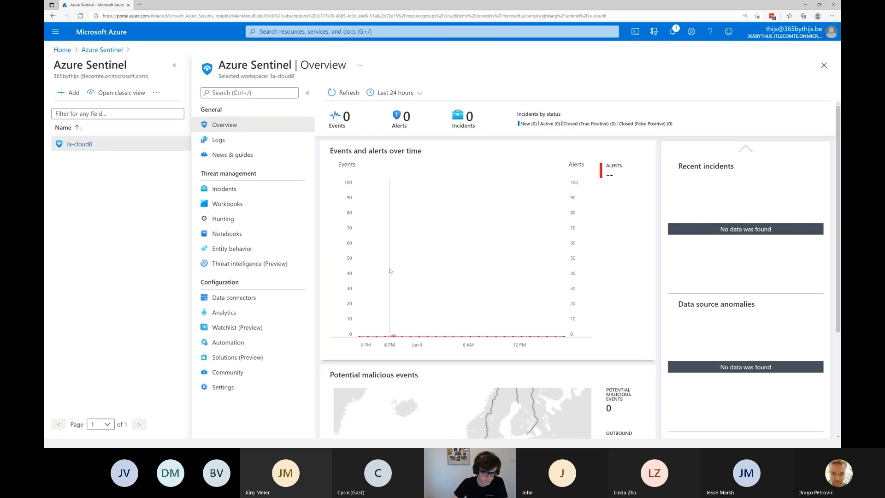
Browse the workspace's data connectors and open the connector page for Azure Active Directory.
click(250, 301)
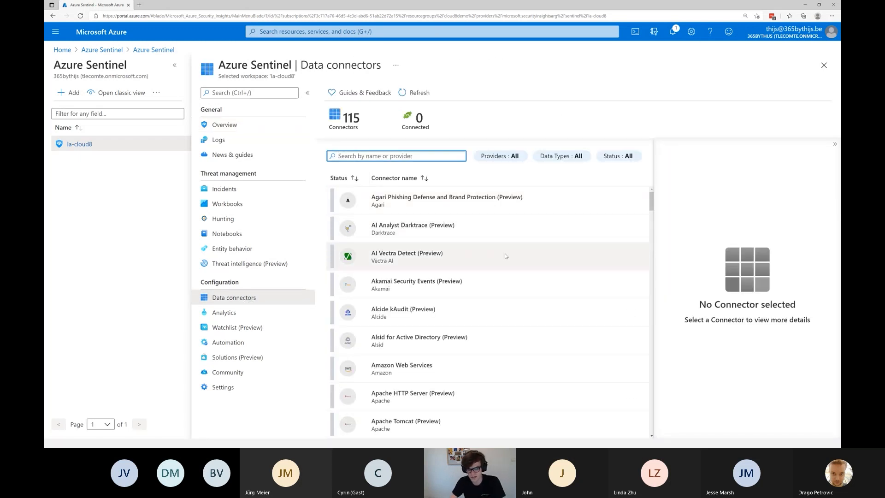
double_click(347, 118)
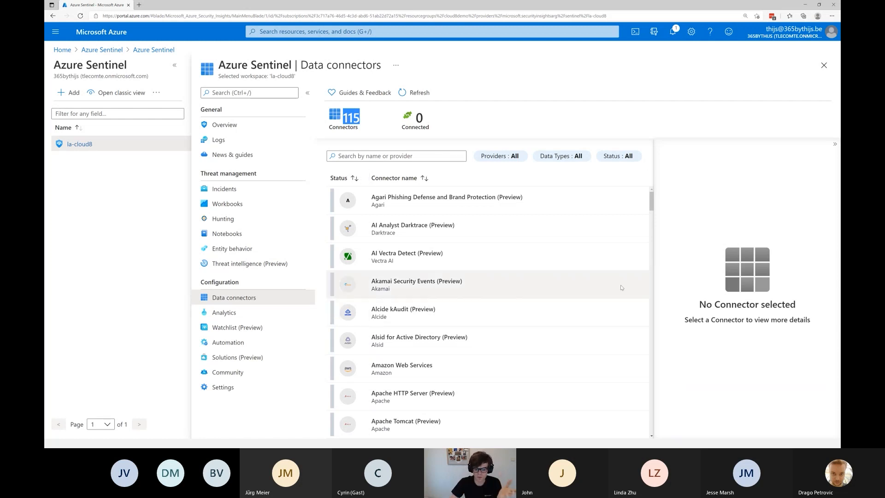
scroll(504, 236, down, 2)
scroll(512, 238, down, 3)
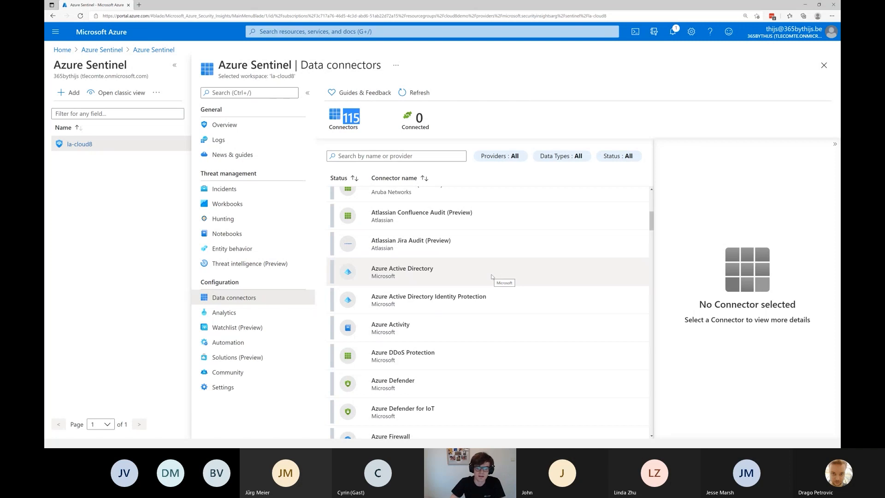
click(380, 271)
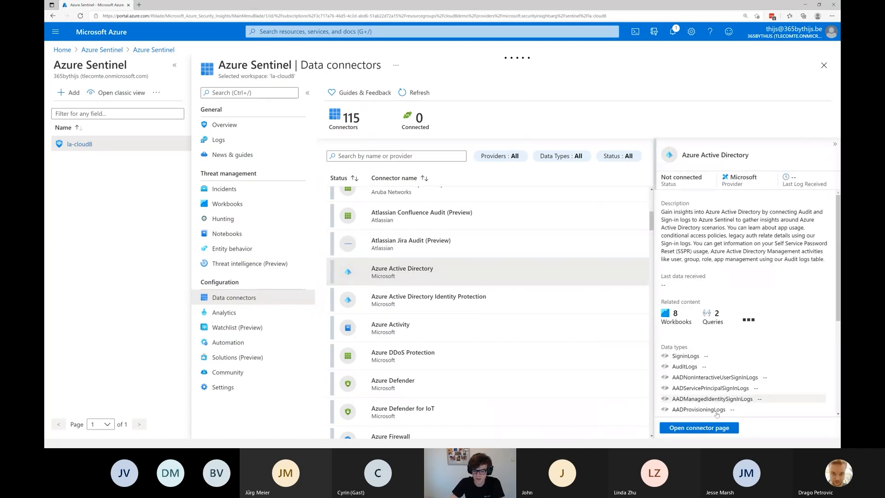
click(710, 428)
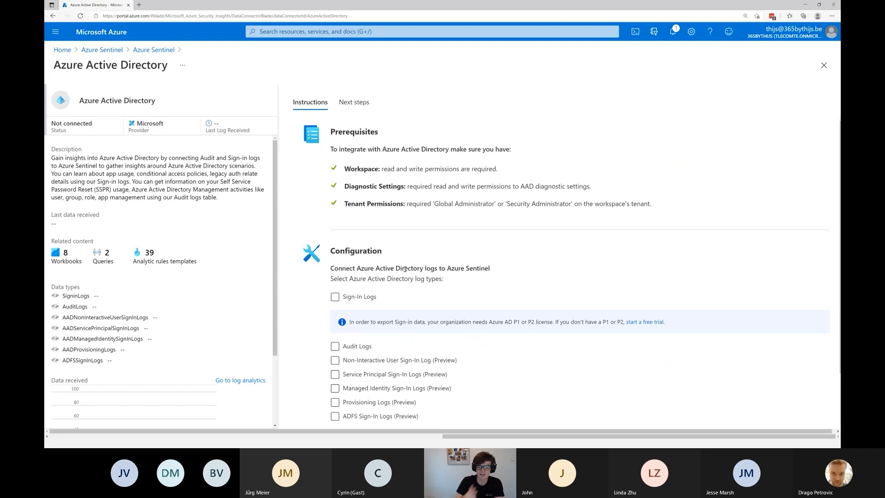
Select Sign-In Logs and Audit Logs as the Azure Active Directory log types and apply the changes.
click(335, 296)
scroll(335, 295, down, 2)
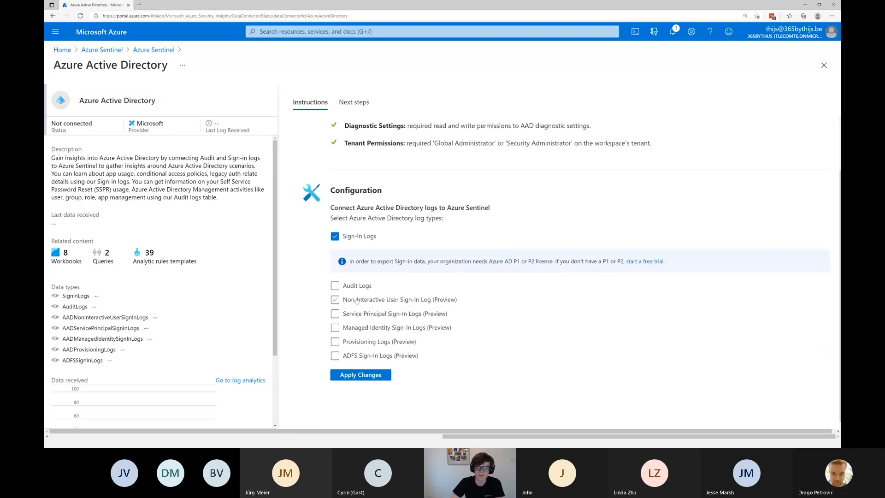
click(334, 286)
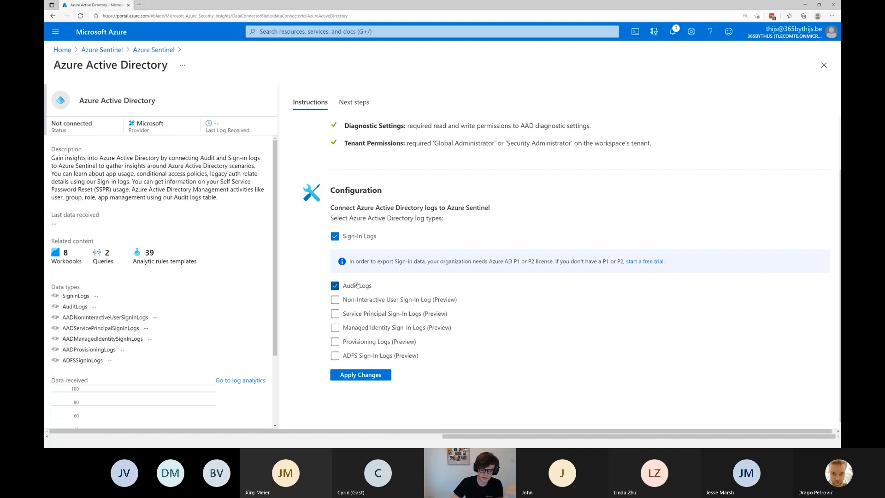
click(369, 375)
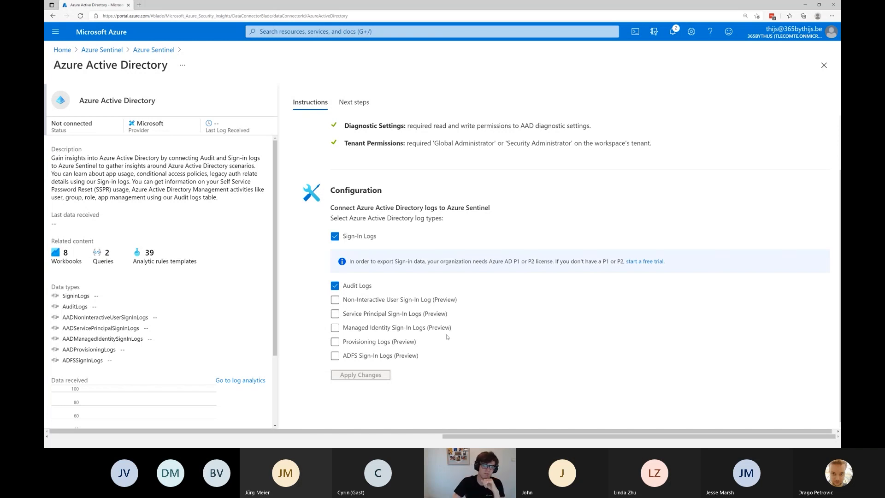
Return to the data connectors list and open the connector page for BETTER Mobile Threat Defense (MTD) (Preview).
click(153, 49)
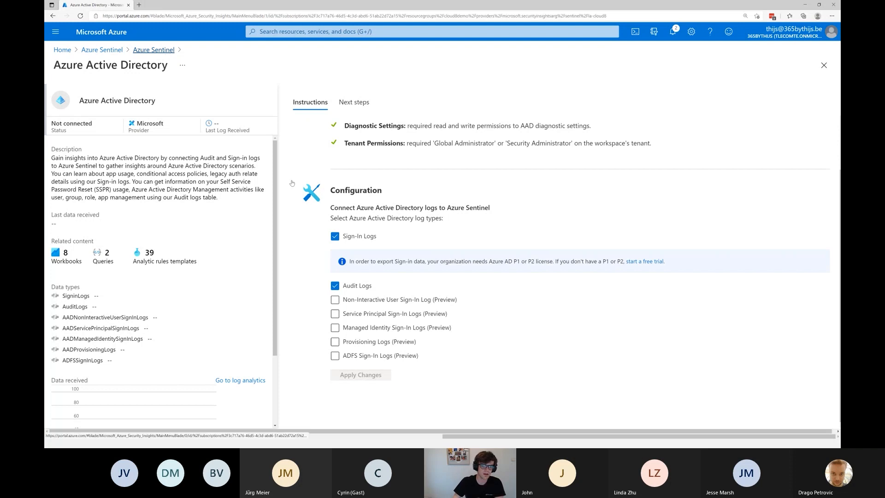
scroll(482, 253, up, 3)
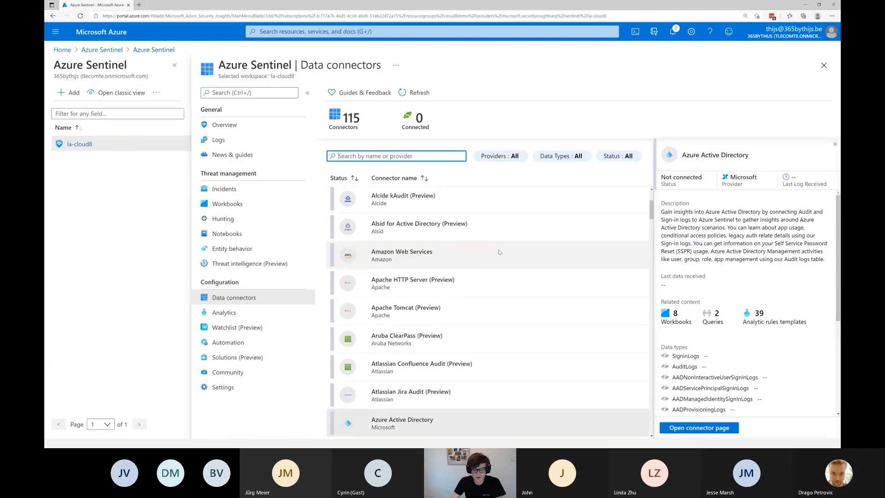
scroll(488, 235, down, 1)
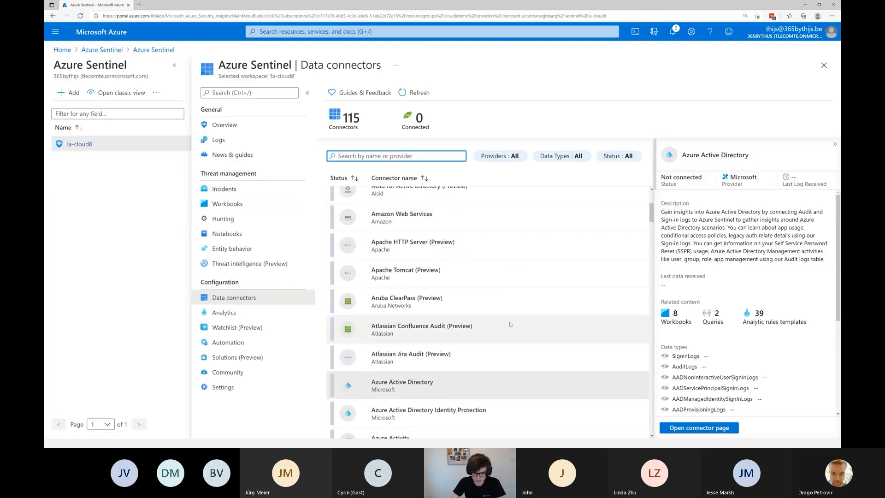
scroll(507, 322, down, 7)
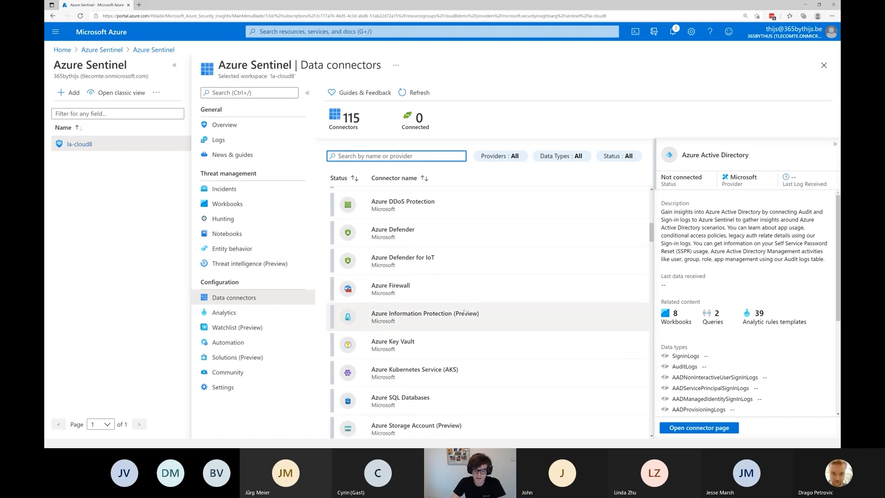
scroll(464, 312, down, 5)
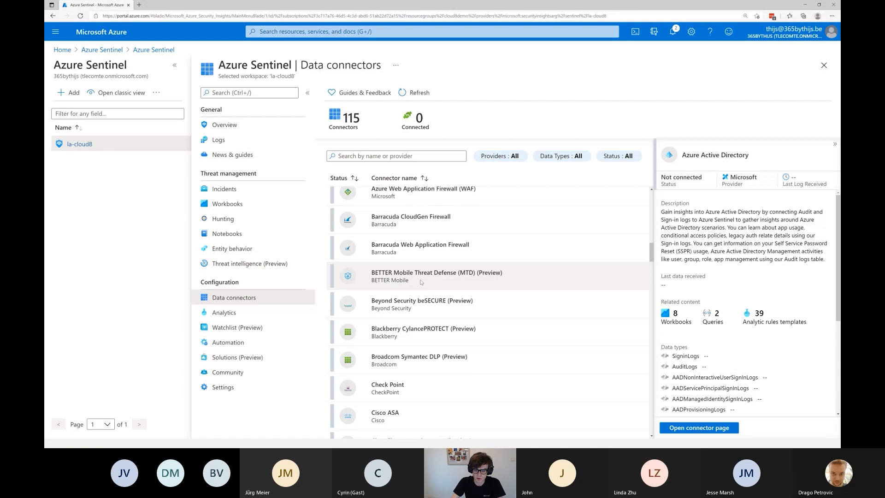
click(421, 282)
click(688, 428)
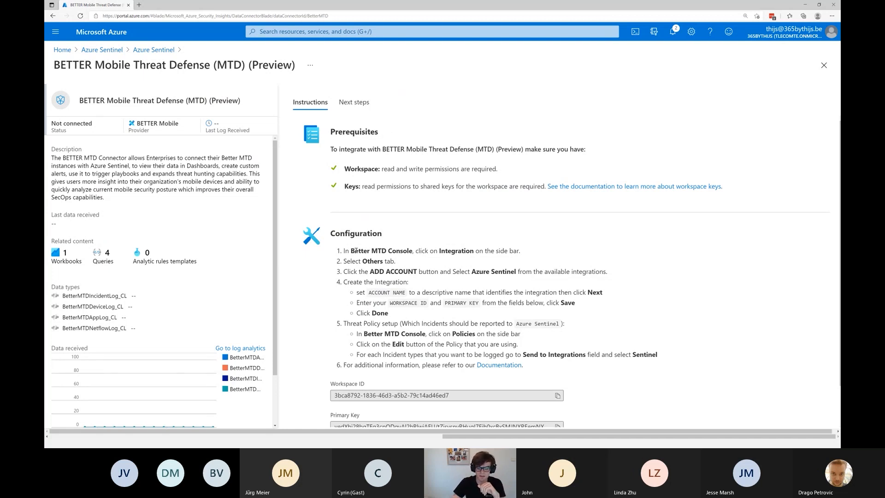
Read through the configuration instructions of the BETTER Mobile Threat Defense connector.
drag(352, 251, 395, 251)
click(397, 252)
scroll(472, 274, down, 1)
scroll(473, 275, up, 1)
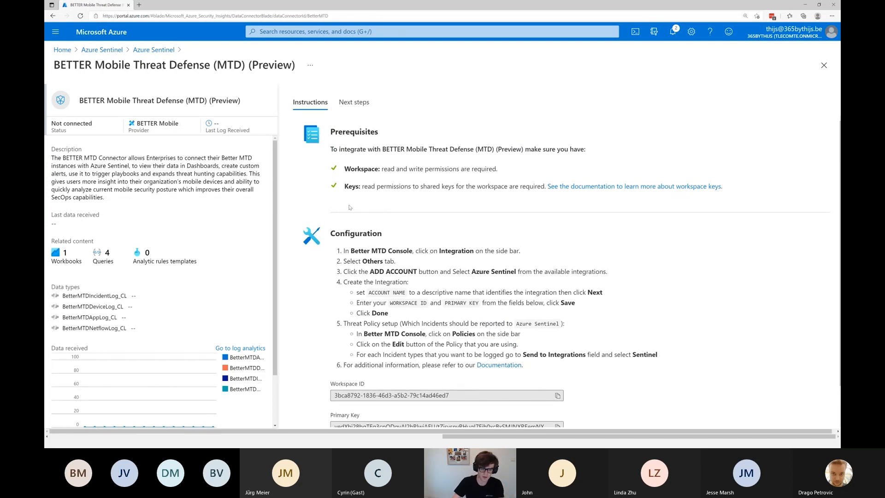
Return to the data connectors list, search it for "lastpas" and clear the search.
click(154, 50)
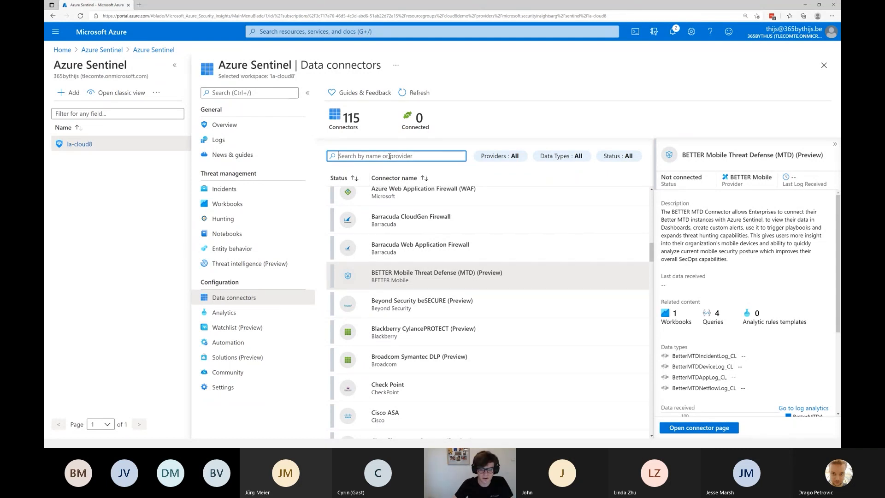
text(lastpas)
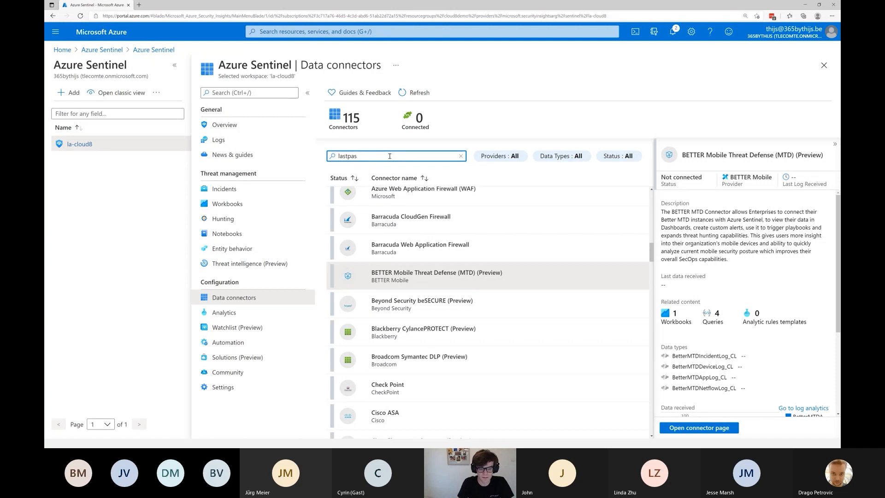
key(BackSpace)
key(BackSpace)
key(BackSpace)
key(BackSpace)
key(BackSpace)
key(BackSpace)
key(BackSpace)
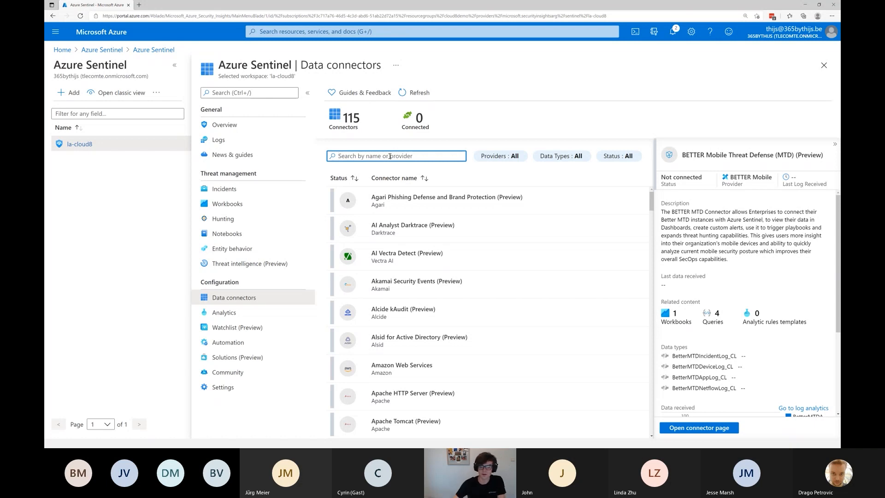
Open the Azure Activity connector page, then go back to the connectors list and inspect the connector's related content.
scroll(416, 303, down, 4)
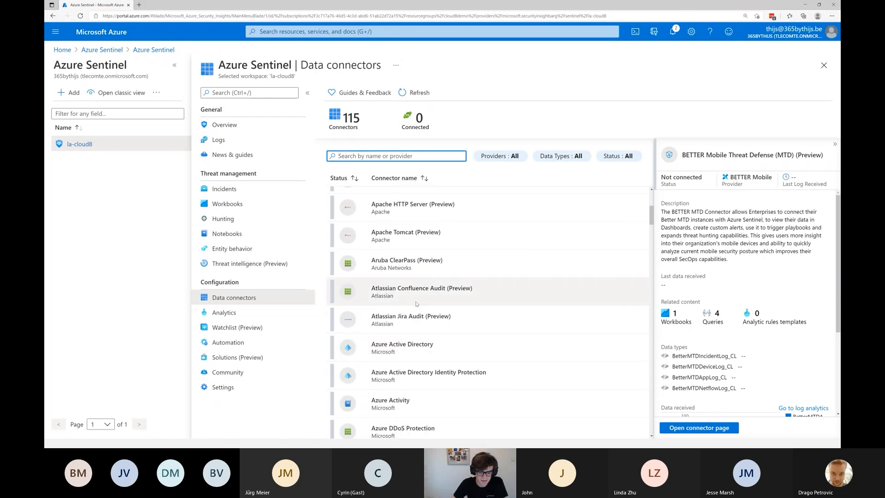
scroll(416, 304, down, 1)
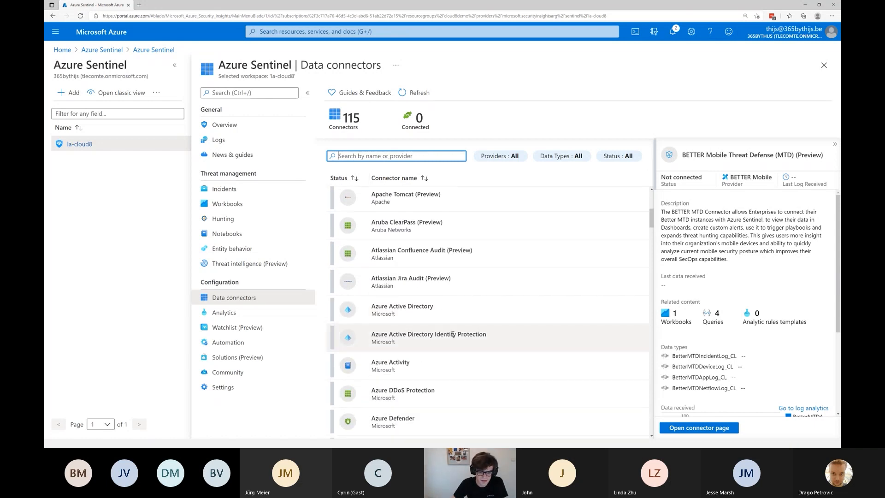
click(702, 428)
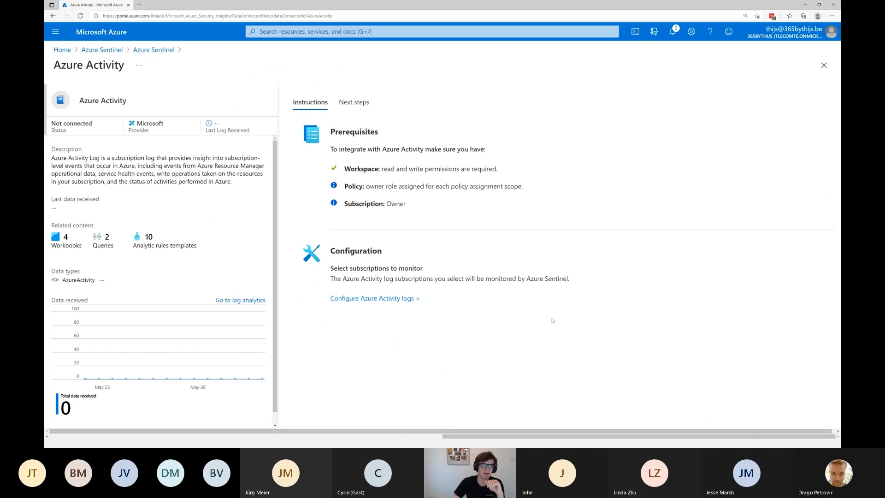
click(148, 51)
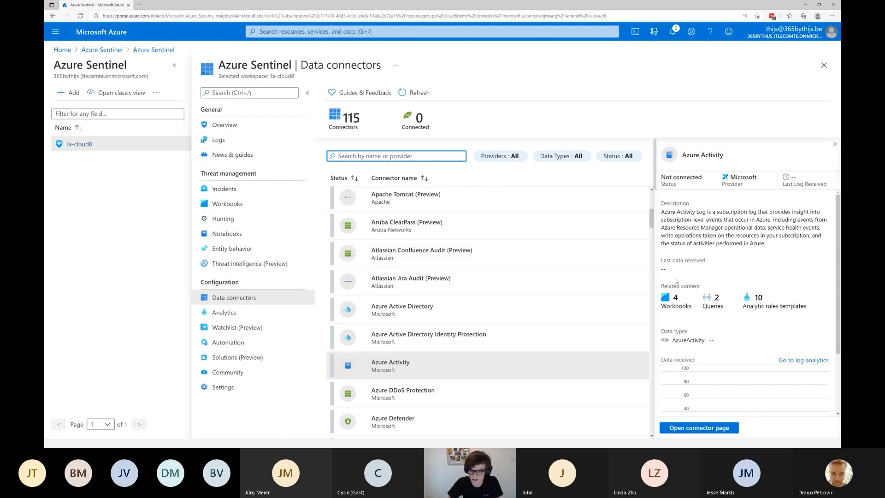
drag(660, 285, 700, 290)
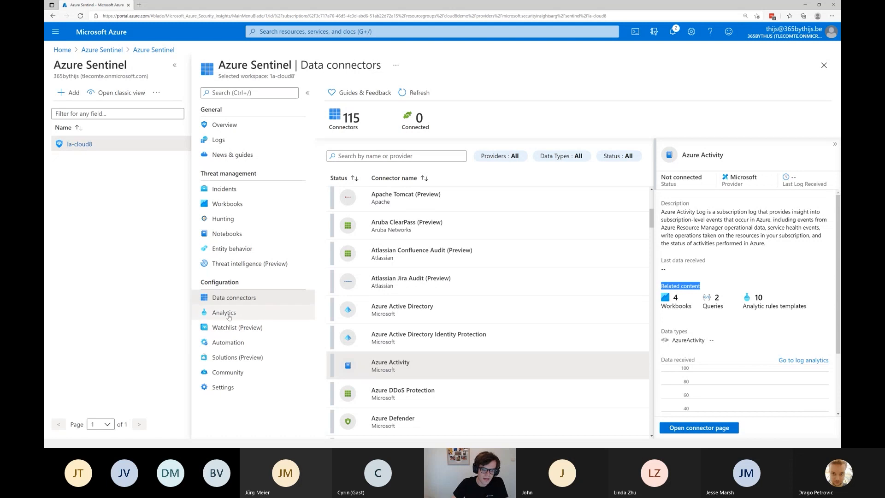
Open the workspace's Analytics page and look through the list of active rules.
click(298, 307)
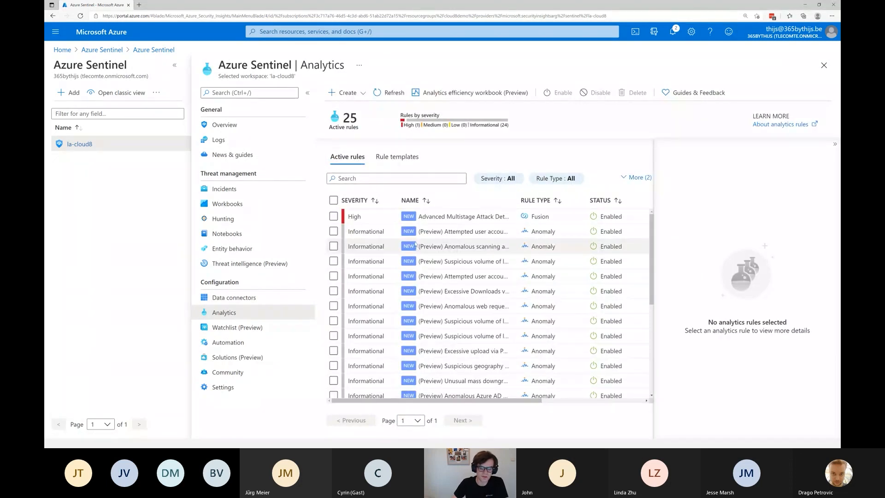
scroll(435, 271, down, 5)
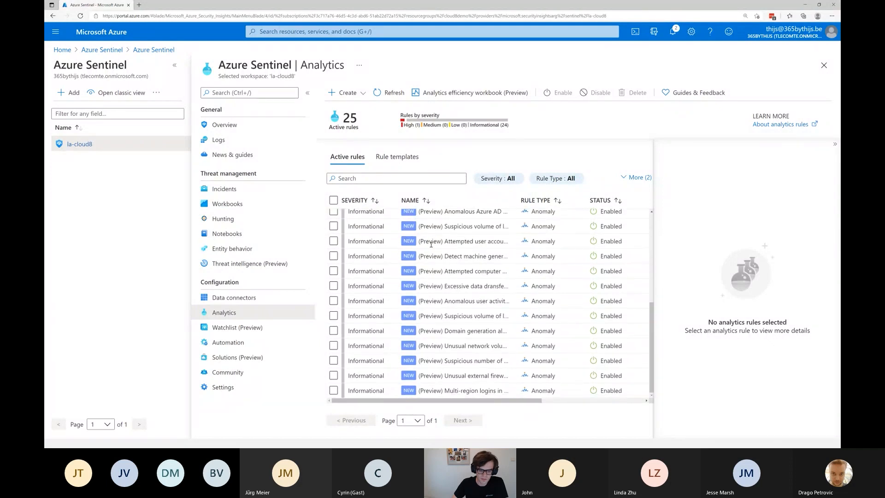
scroll(451, 267, up, 3)
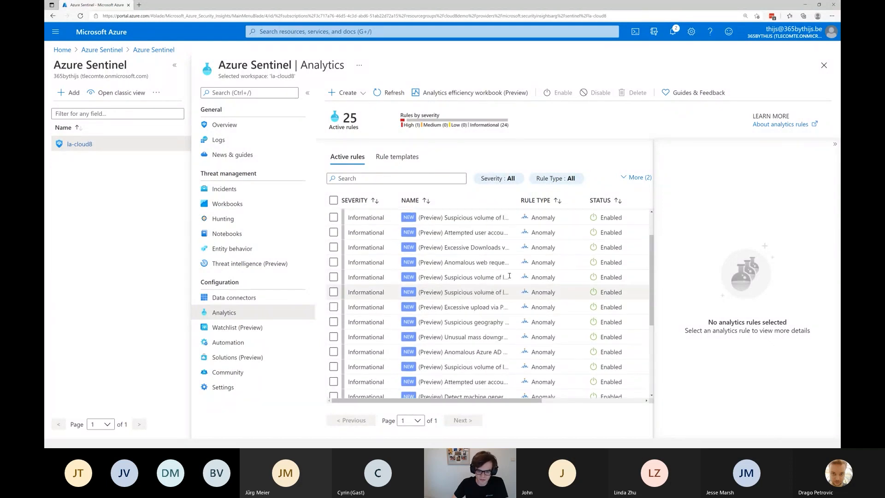
scroll(470, 226, up, 2)
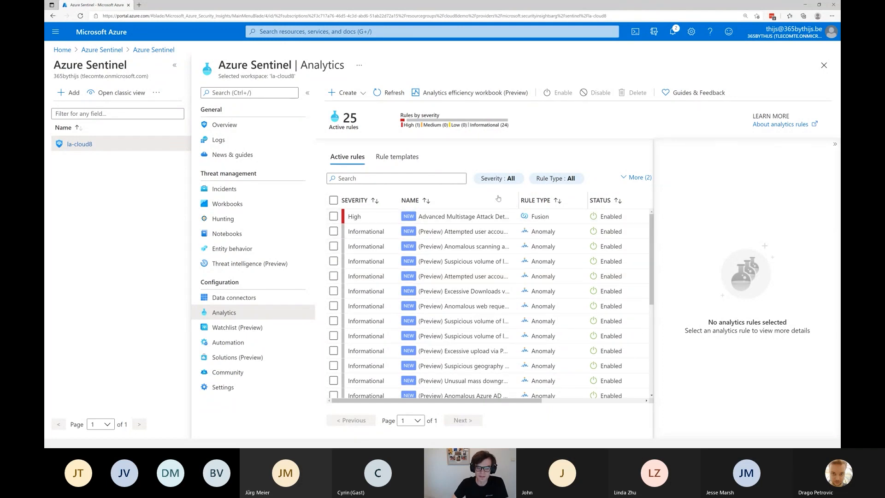
Show the analytics rule templates and filter them to the Azure Active Directory data source only.
click(388, 157)
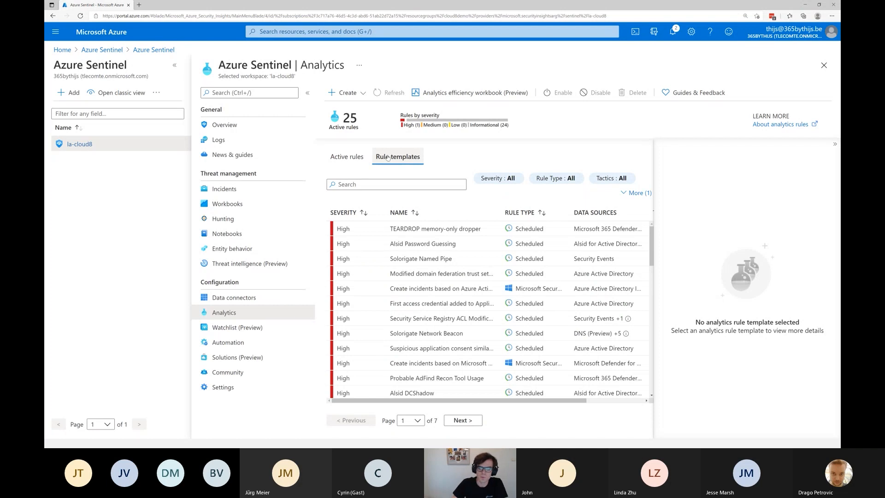
click(638, 194)
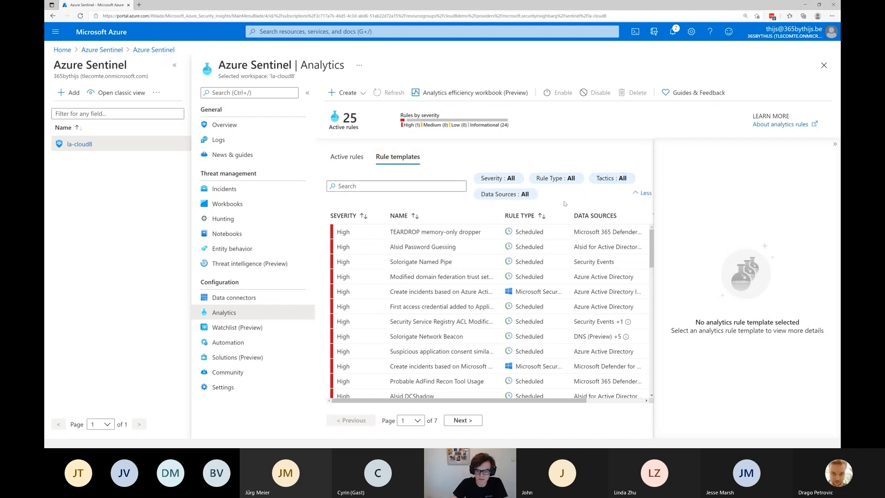
click(505, 194)
click(529, 231)
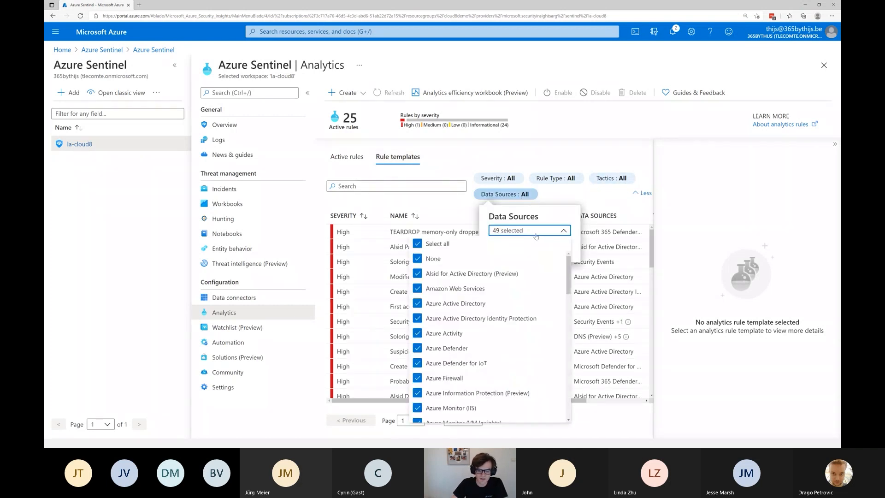
click(447, 245)
click(477, 303)
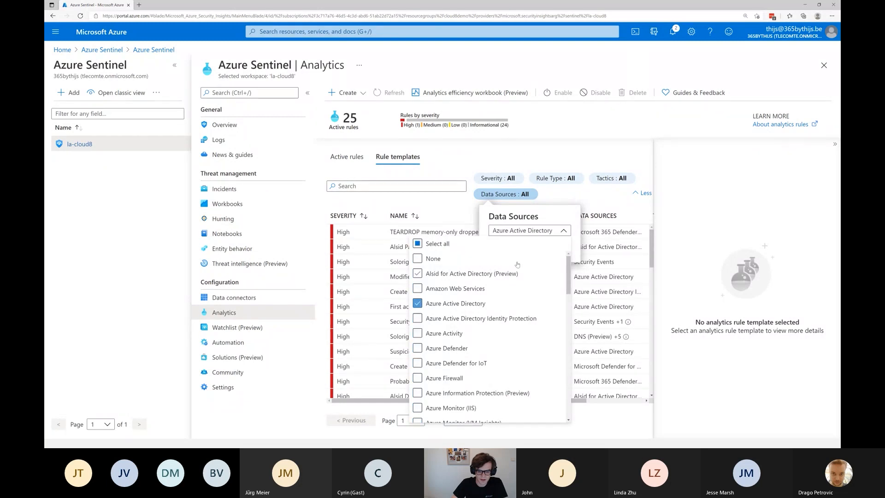
click(529, 230)
click(503, 248)
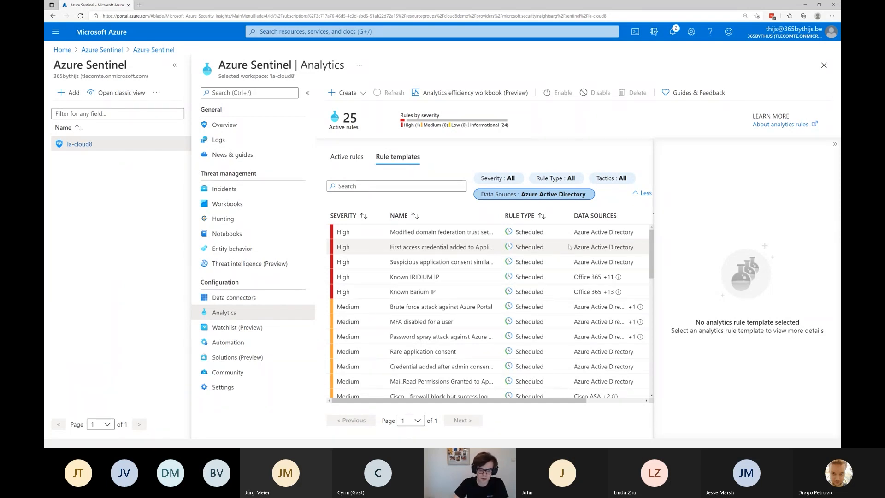
Examine the description, rule query and schedule settings of the high-severity template for the first access credential added to an application or service principal.
click(405, 246)
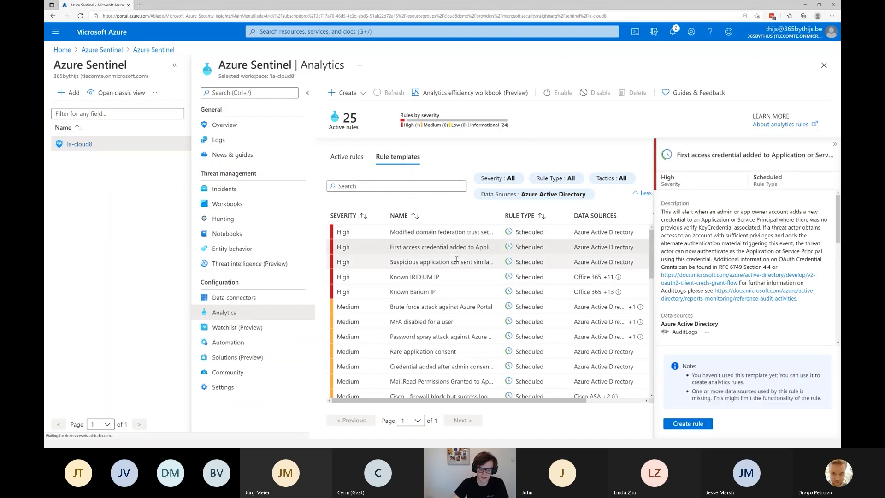
scroll(737, 276, down, 3)
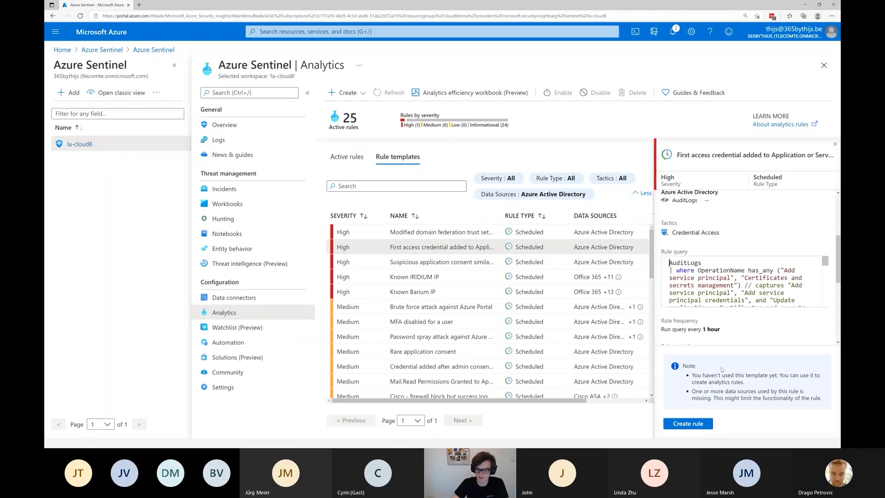
scroll(807, 234, up, 3)
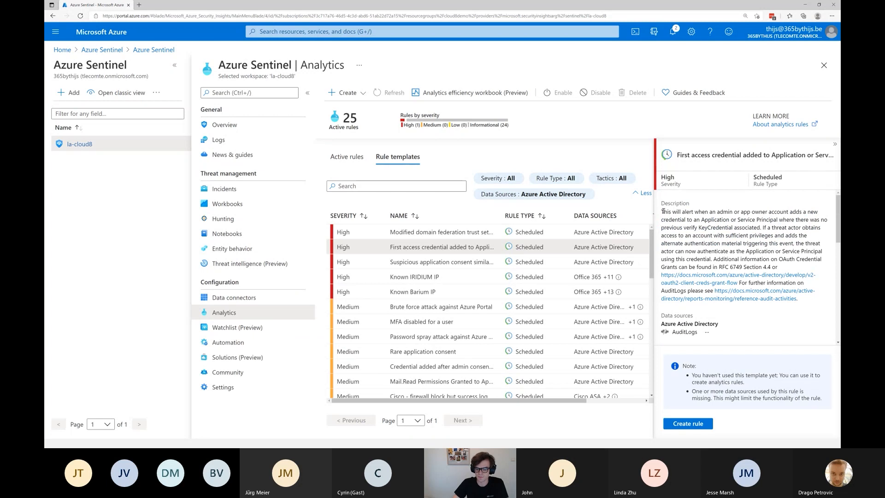
drag(662, 211, 797, 300)
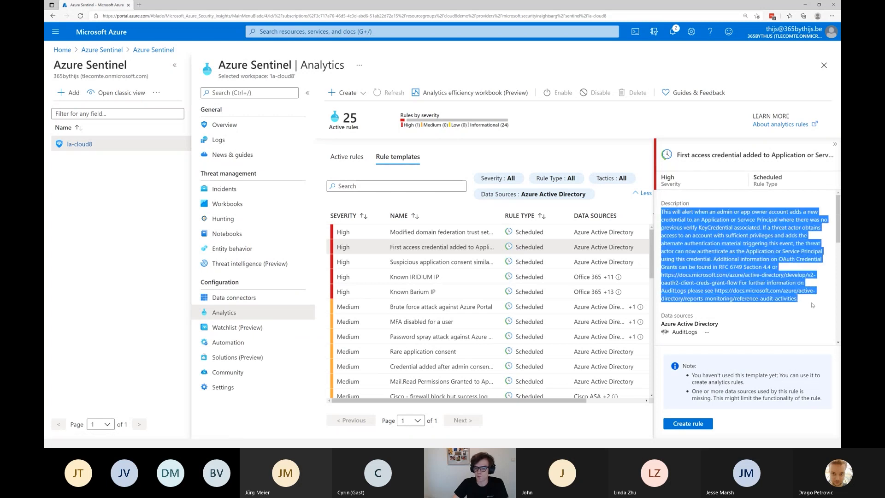
click(709, 235)
scroll(707, 258, down, 3)
scroll(704, 278, down, 2)
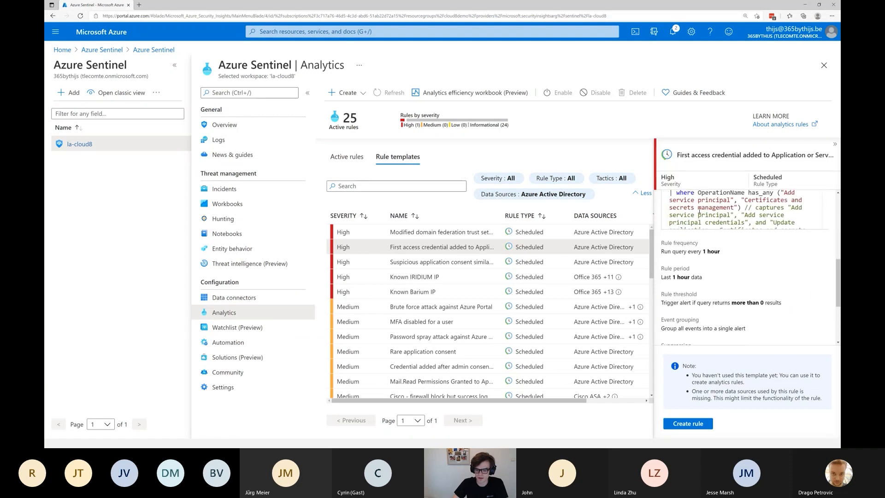
scroll(699, 252, down, 3)
scroll(700, 256, up, 5)
scroll(700, 256, up, 3)
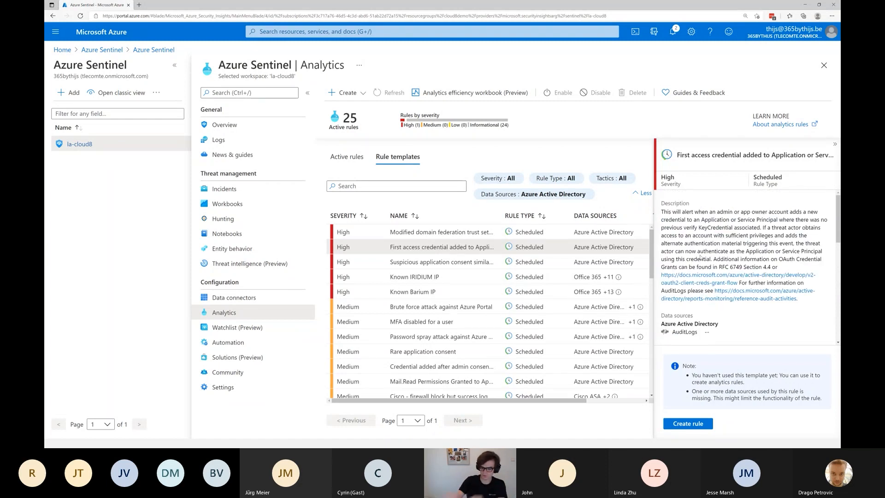
Create an enabled analytics rule from the first access credential template with its default settings, checking its rule logic and query scheduling beforehand.
click(704, 425)
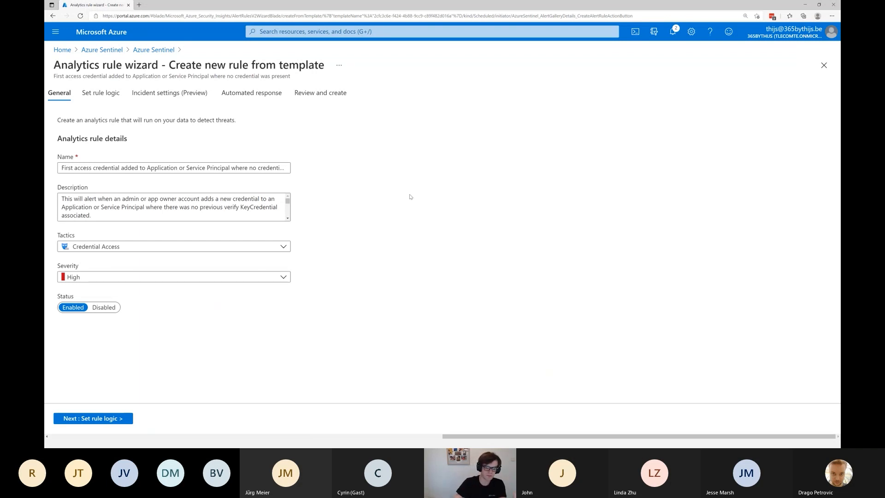
click(338, 96)
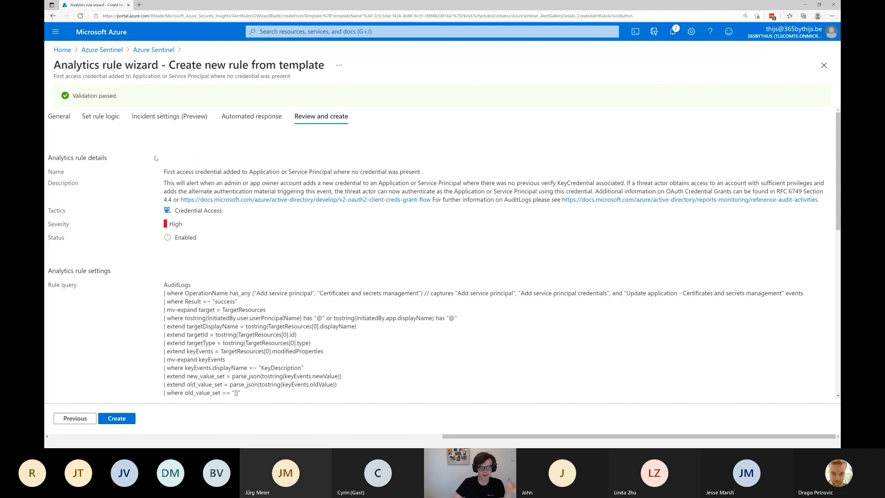
click(106, 119)
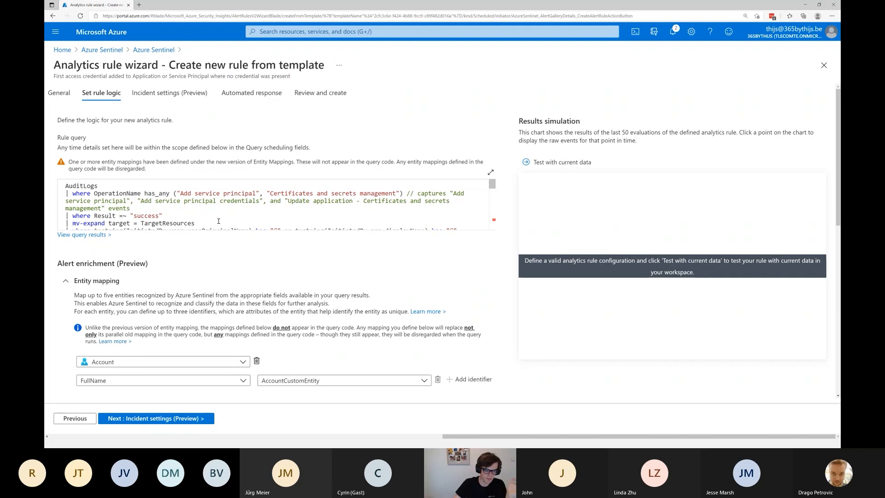
scroll(276, 258, down, 7)
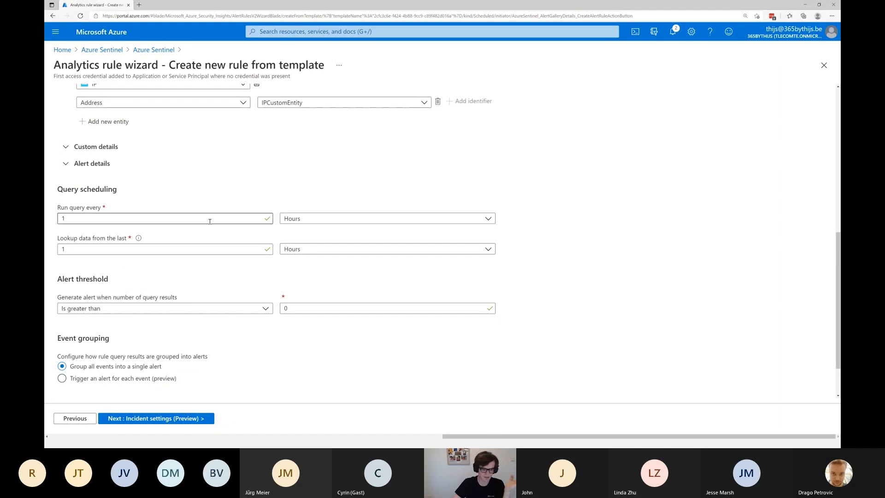
scroll(212, 216, up, 5)
scroll(221, 212, up, 2)
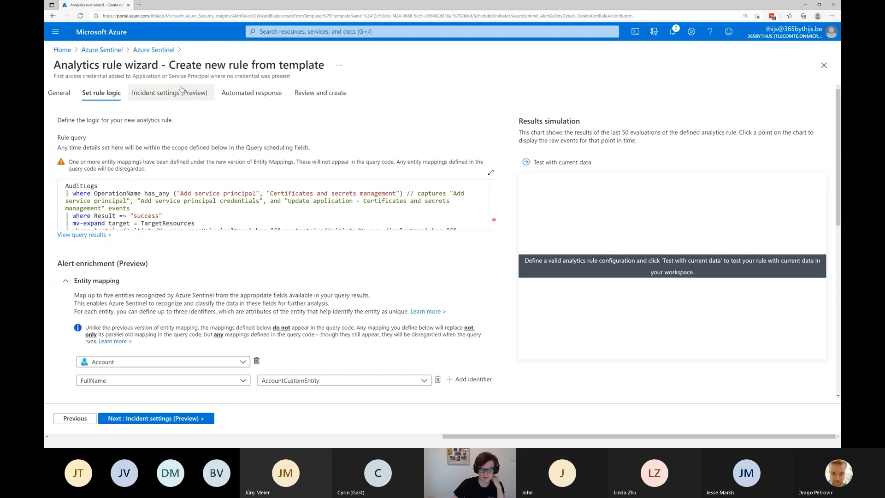
click(328, 93)
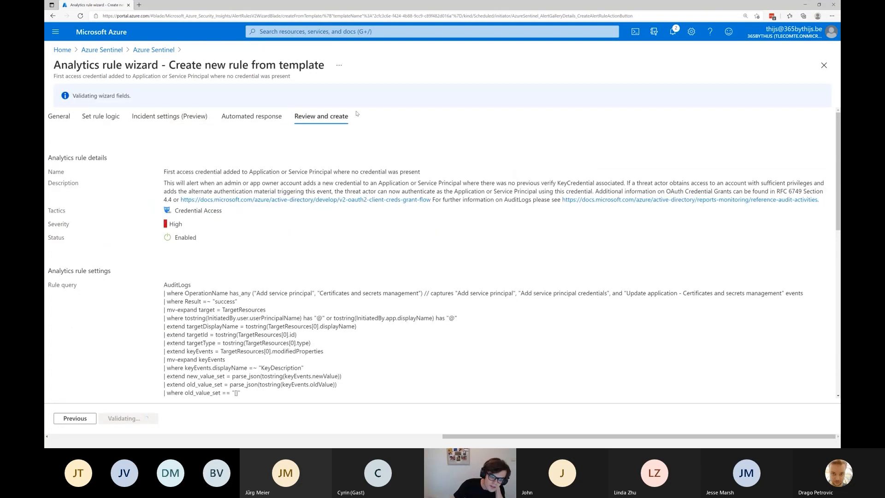
click(117, 420)
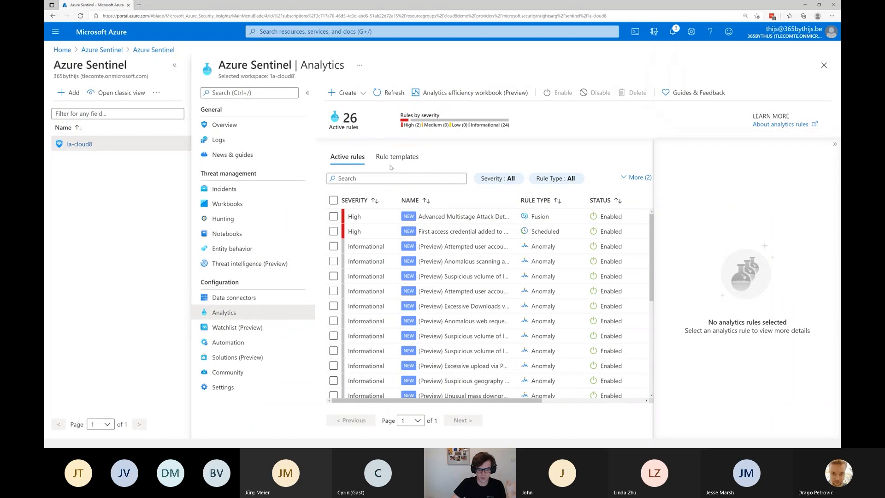
Start a new scheduled query rule and name it "SignIn Anomaly".
click(348, 94)
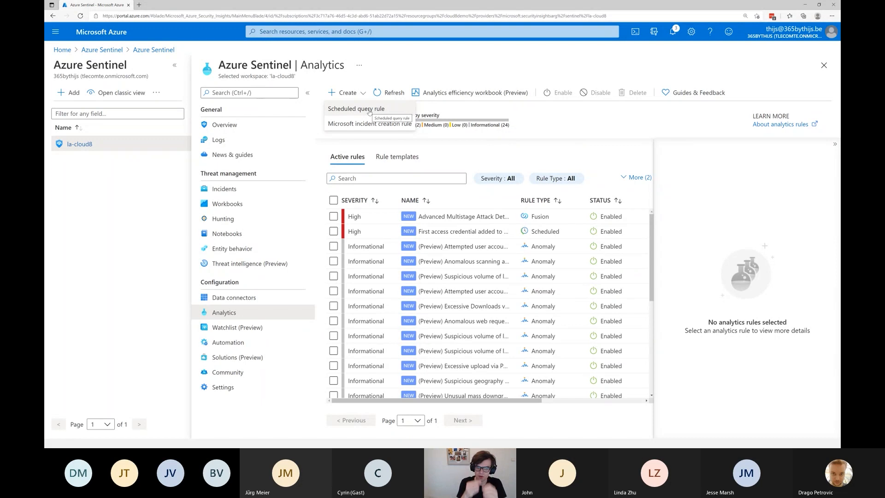
click(371, 110)
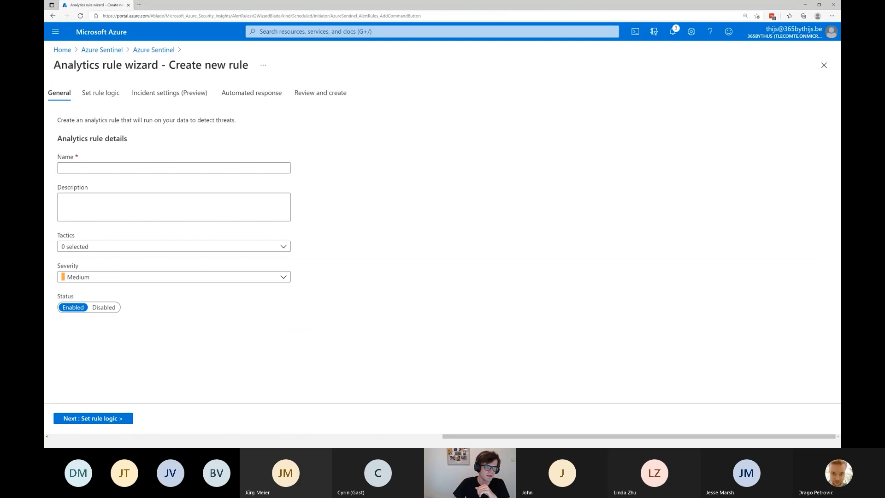
click(93, 168)
text(SignIn Anomaly)
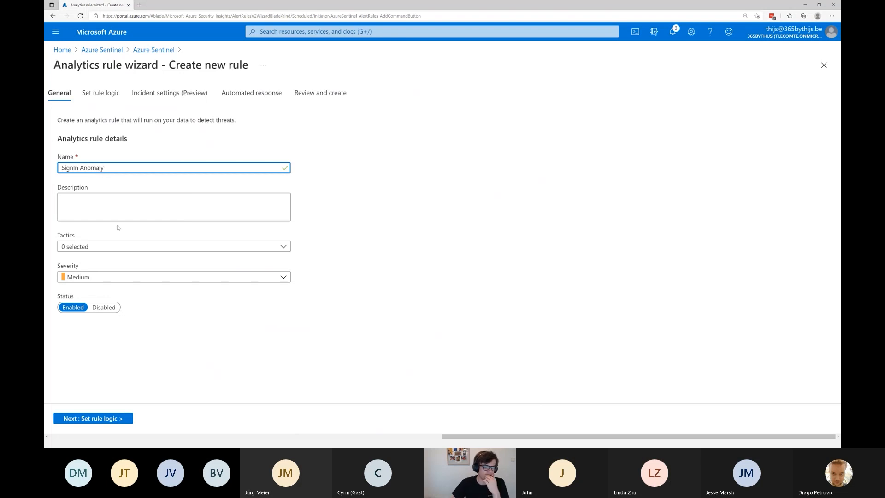
Assign the Initial Access tactic to the SignIn Anomaly rule and set its severity to Low.
click(137, 246)
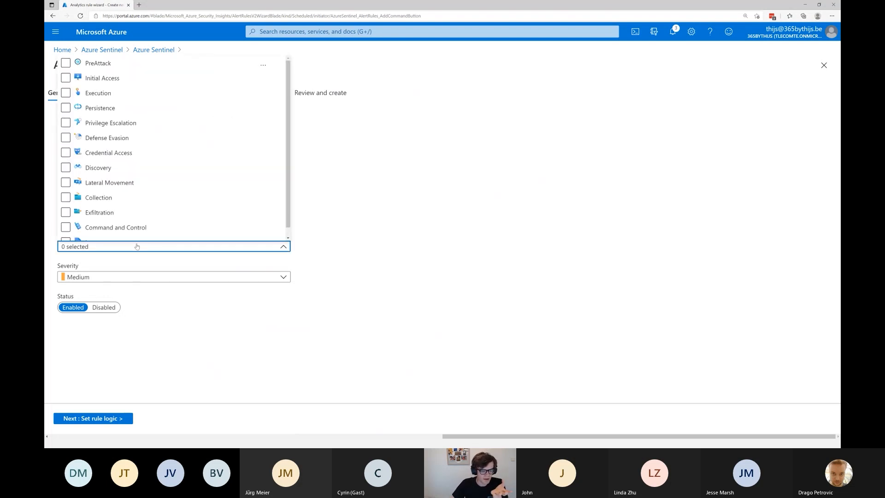
scroll(131, 198, down, 1)
click(144, 190)
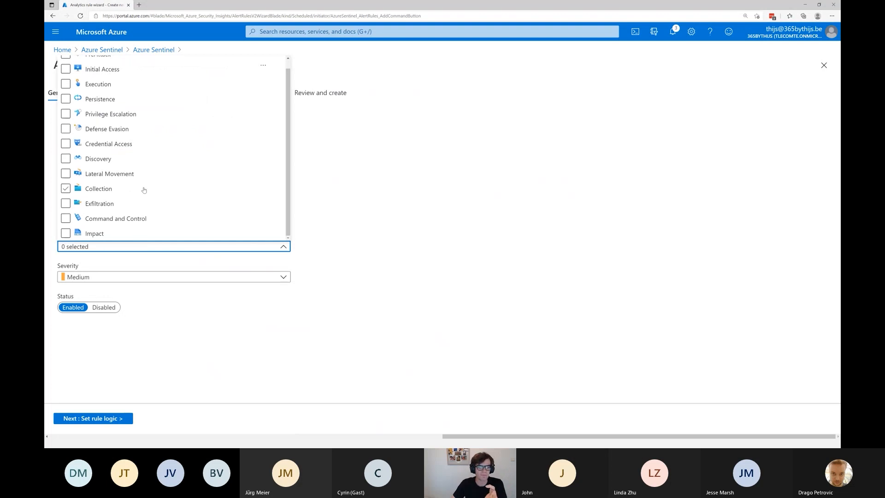
scroll(144, 190, up, 1)
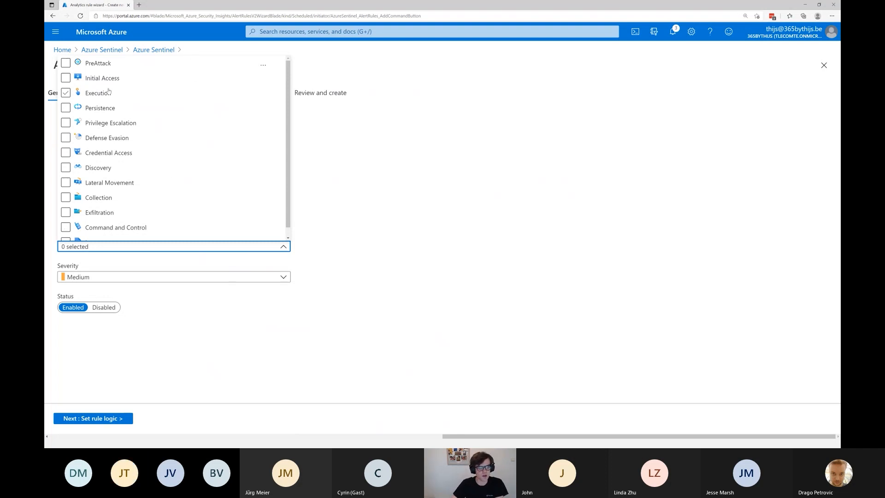
click(66, 78)
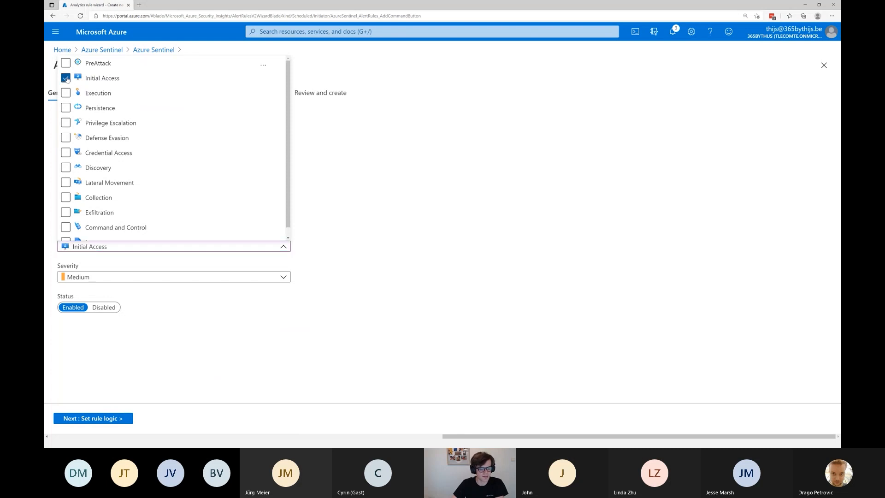
click(406, 213)
click(161, 277)
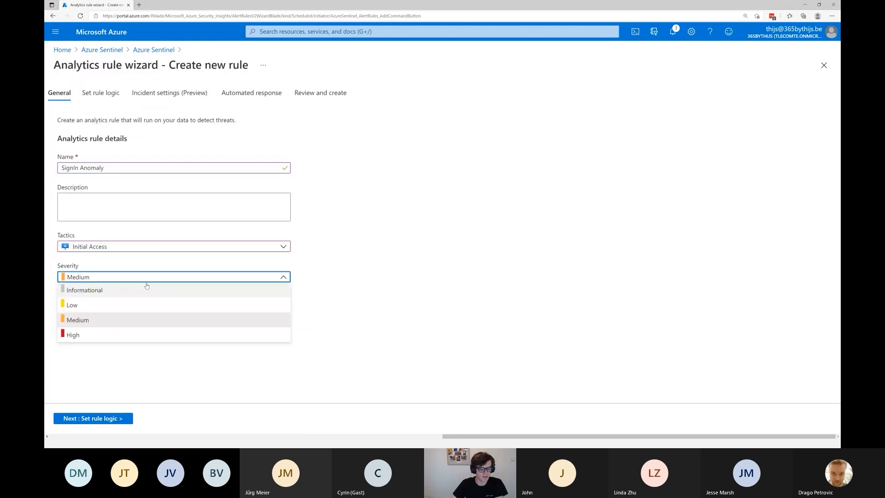
click(92, 307)
Go to the new rule's logic settings and open the la-cloud8 log query editor from its empty rule query.
click(100, 93)
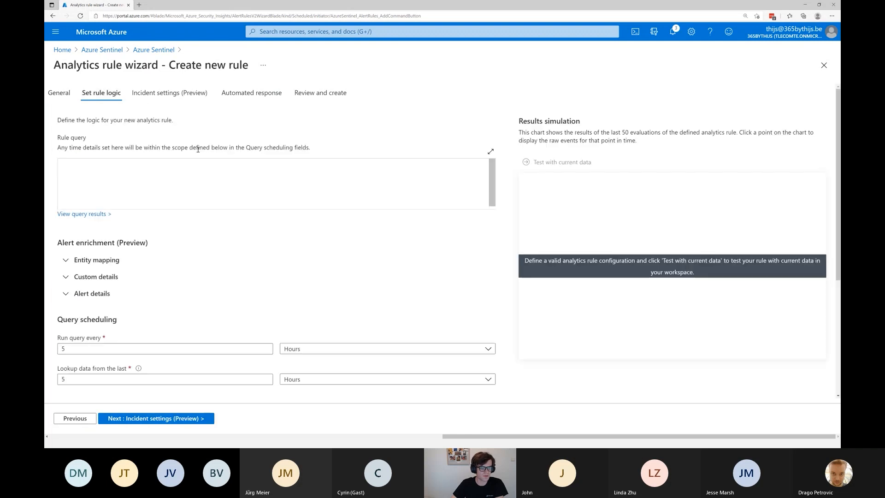
click(166, 177)
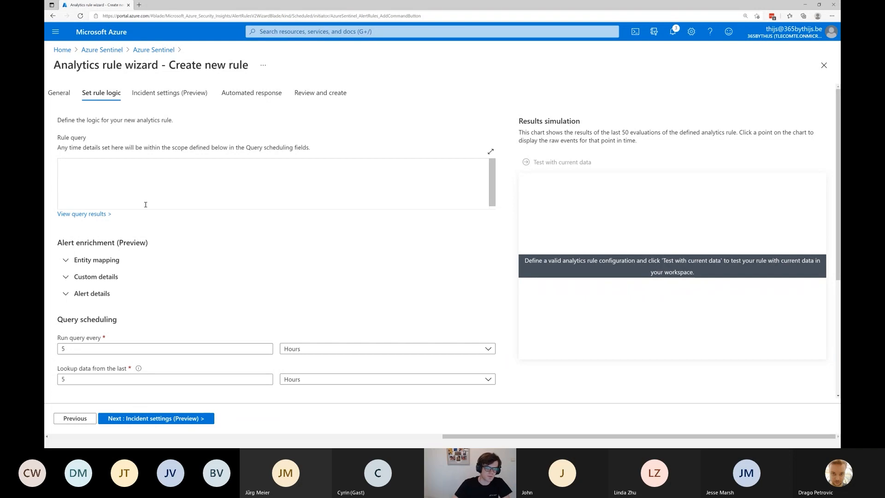
click(82, 213)
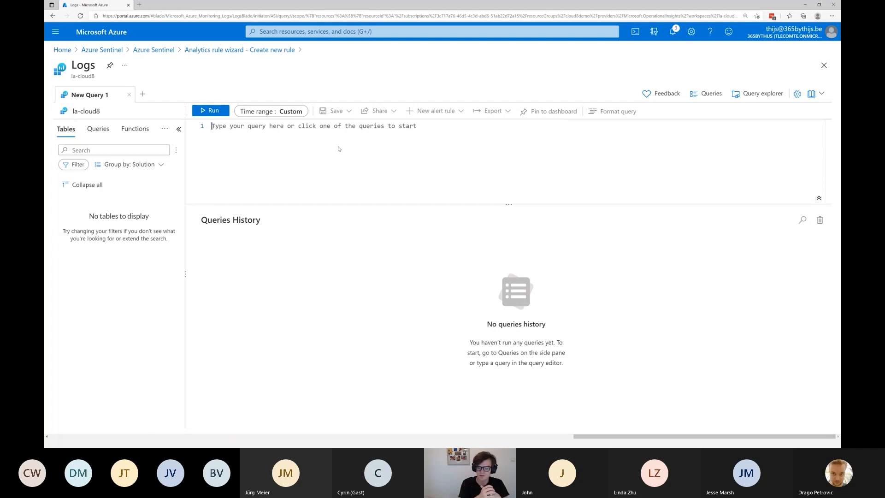
click(329, 141)
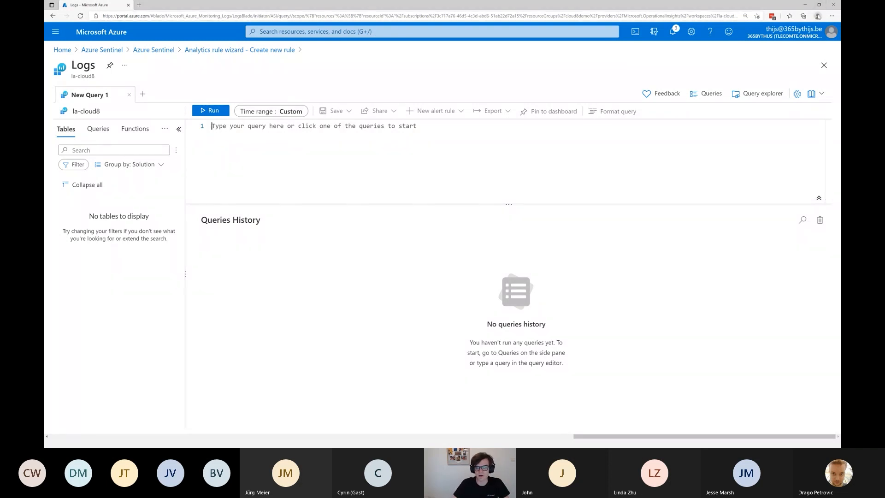
Open a browser window under another profile, load portal.azure.com and dismiss the offer to restore pages.
click(818, 16)
click(783, 272)
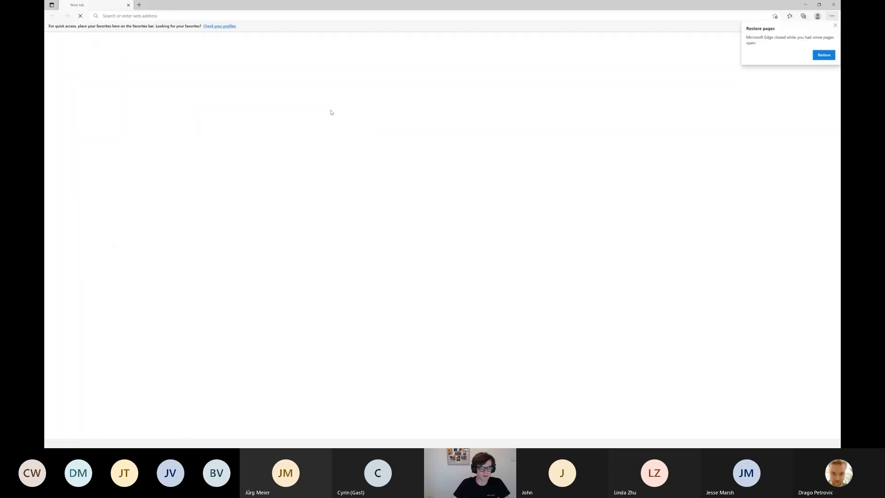
click(157, 18)
text(p)
key(Return)
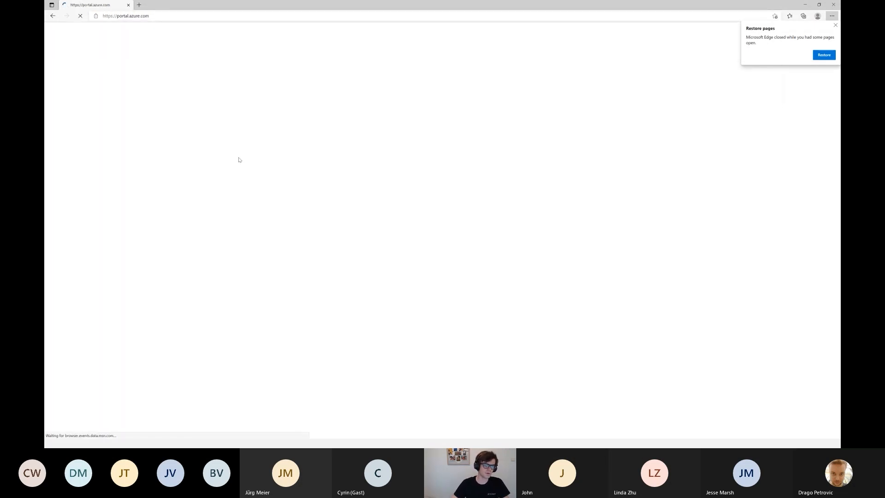
click(835, 26)
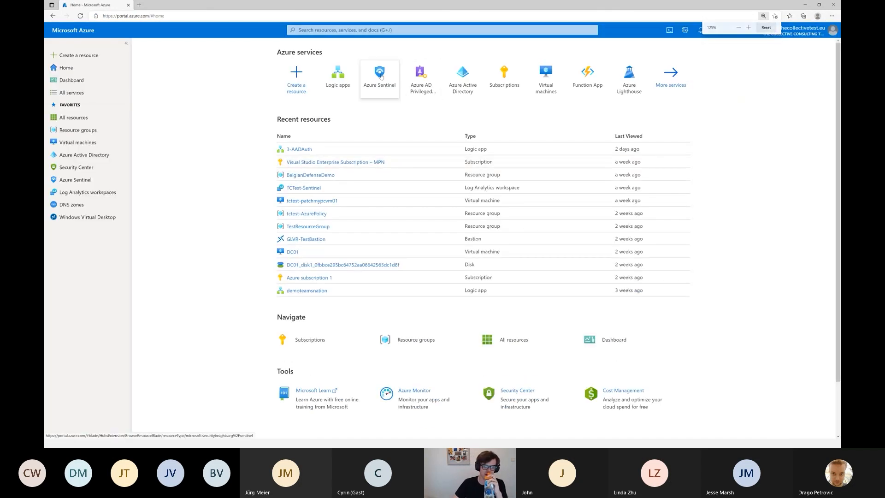
Open the TCTest-Sentinel workspace in Azure Sentinel and go to its Logs page.
click(380, 75)
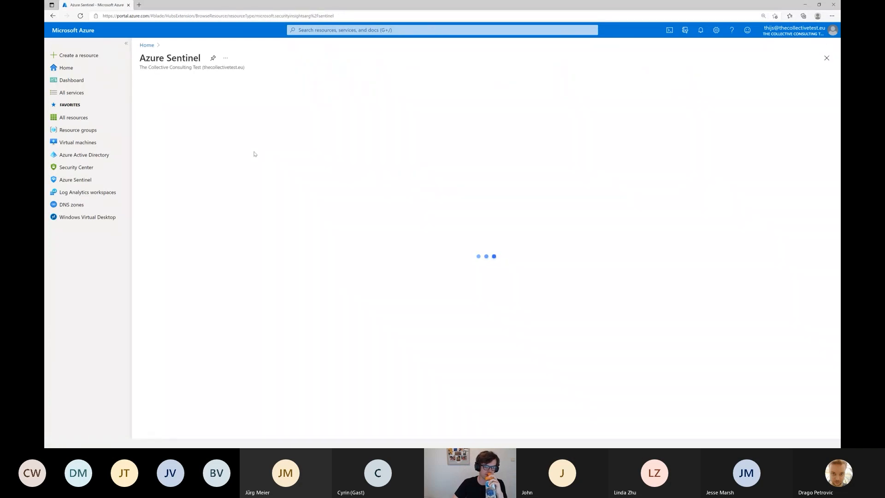
click(285, 167)
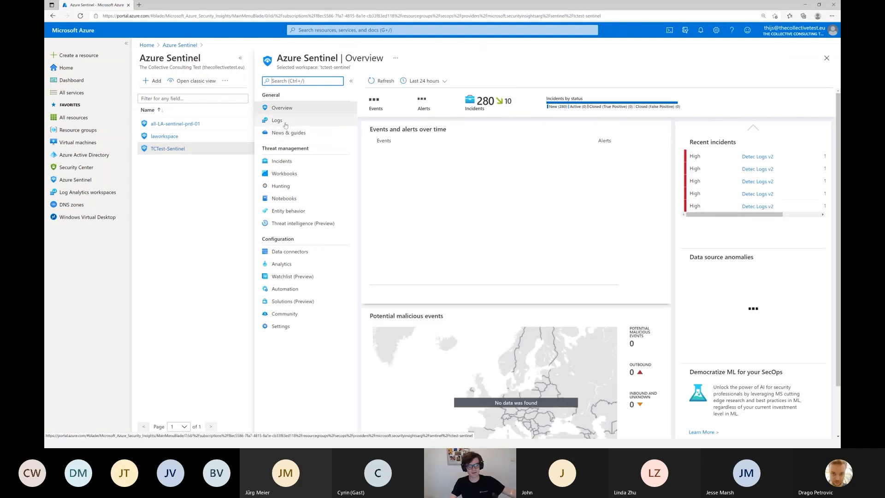
click(285, 121)
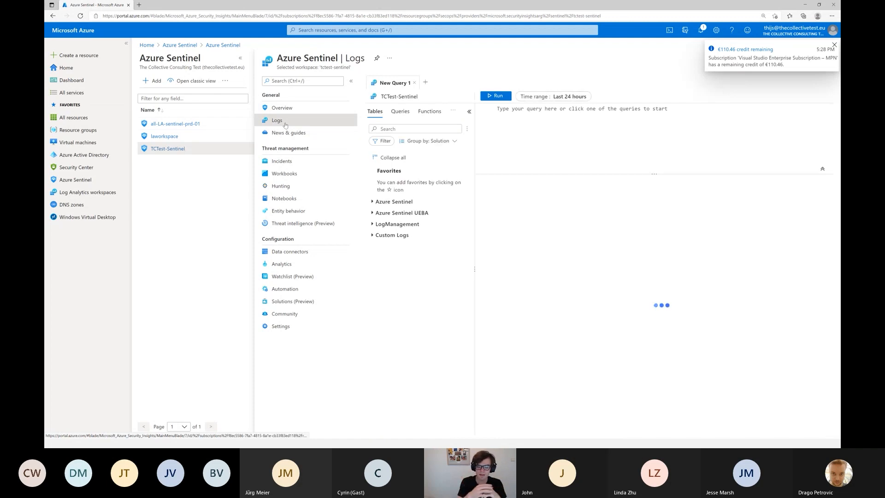
Expand the Azure Sentinel, Custom Logs and LogManagement table groups to see the available log tables.
click(371, 202)
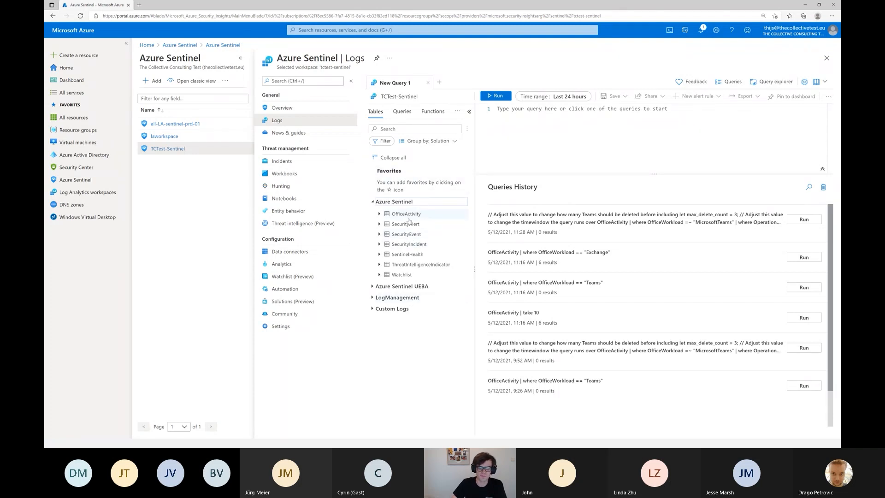
click(374, 309)
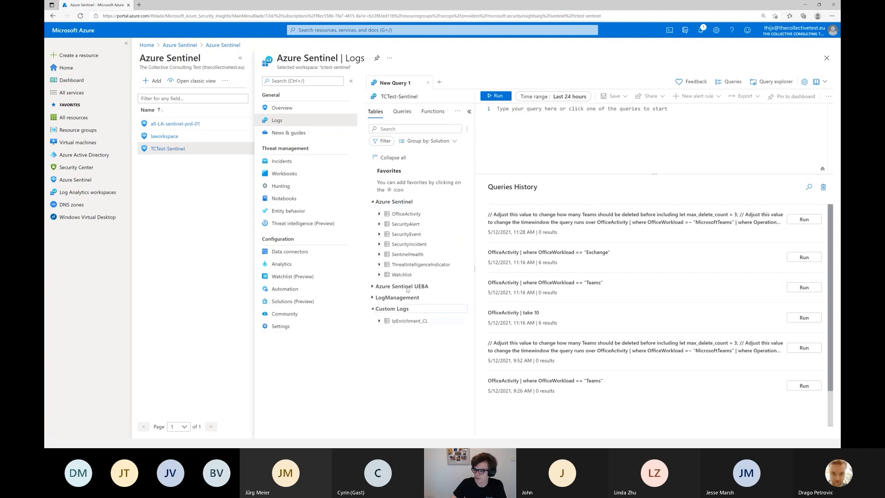
click(373, 297)
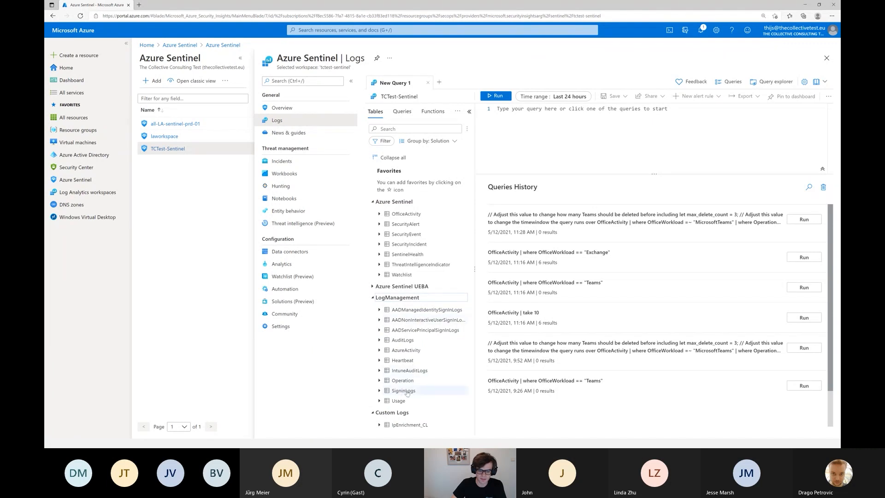
Insert the SigninLogs table into the query editor, add "| take 10" on a second line and run the query.
mouse_move(402, 393)
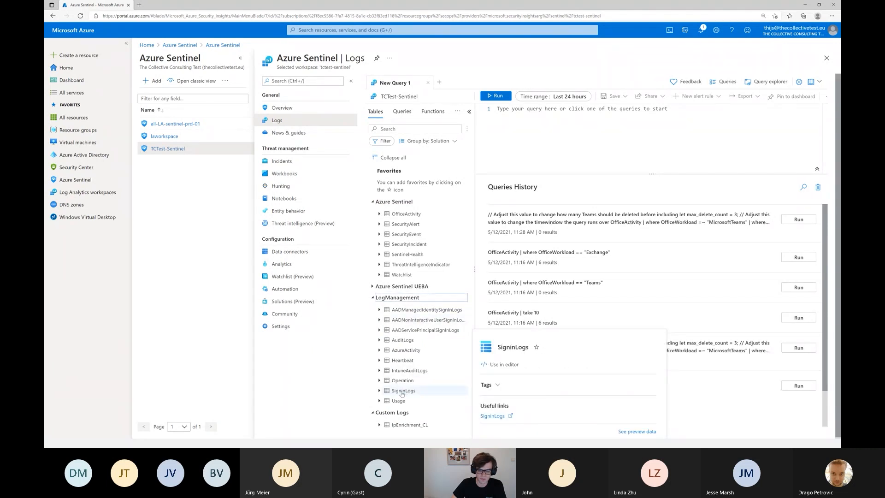
click(501, 364)
key(BackSpace)
key(BackSpace)
key(Return)
text(| t)
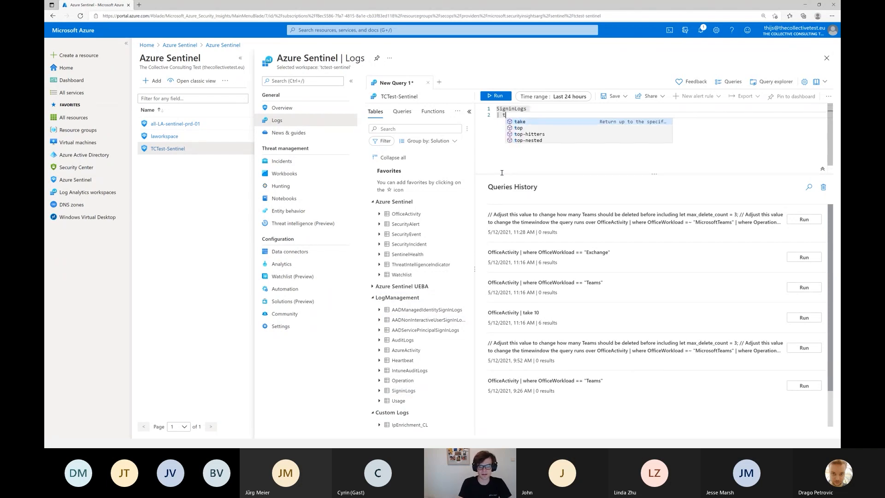
text(ake 10)
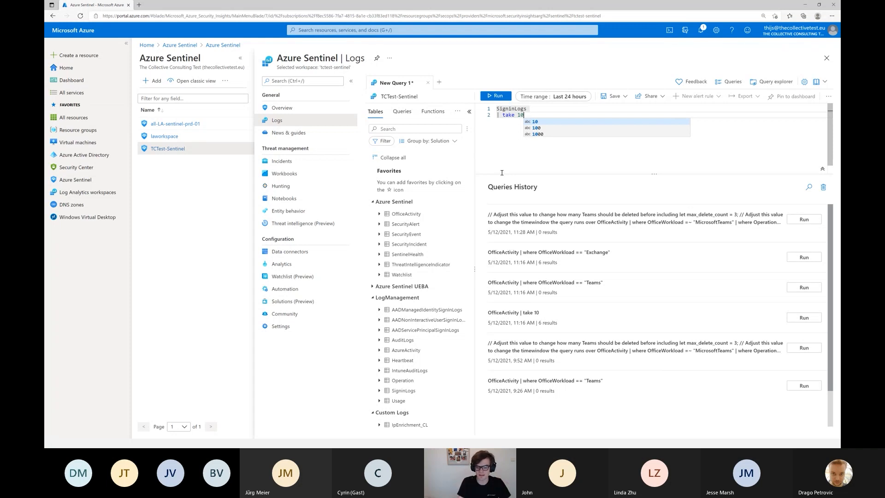
key(shift+Return)
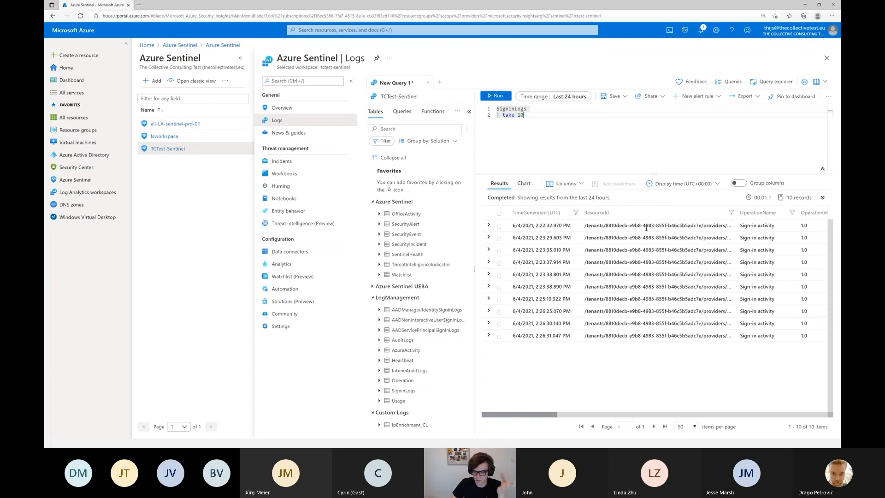
Expand the first sign-in record and examine its fields, including Identity, Location and the authentication details.
click(488, 225)
scroll(617, 271, down, 1)
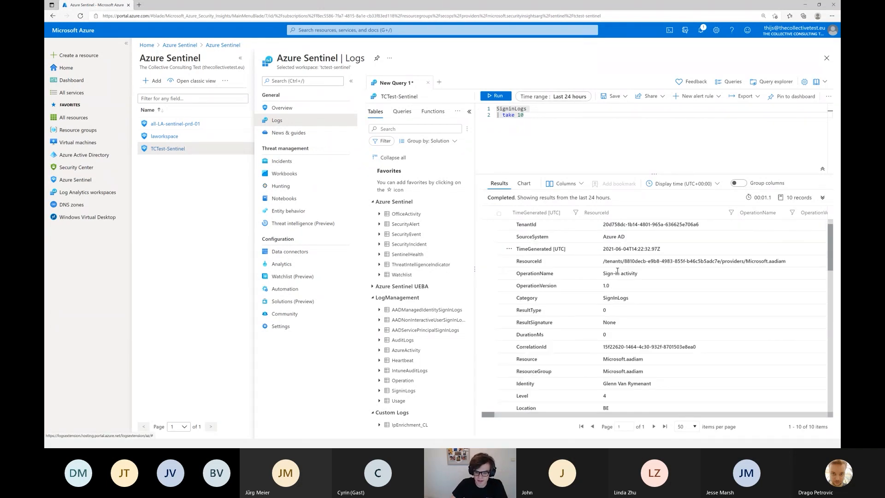
scroll(617, 271, down, 1)
drag(603, 349, 651, 349)
click(641, 349)
double_click(605, 373)
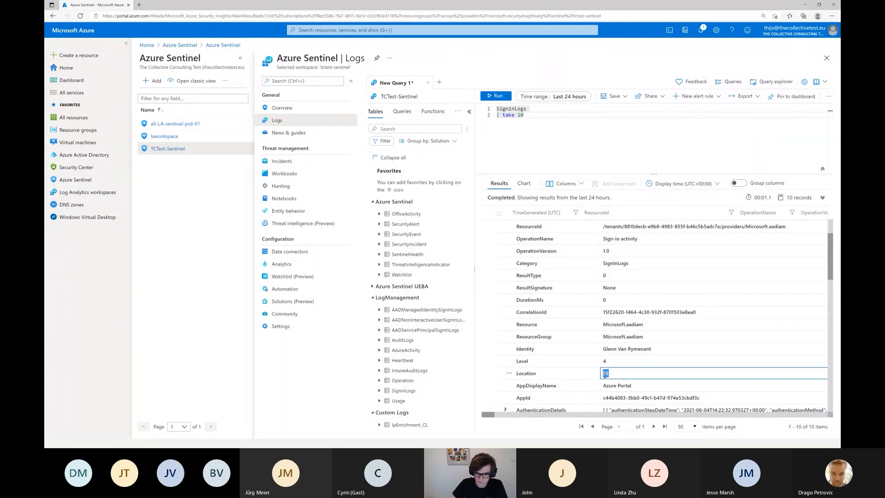
scroll(684, 321, down, 3)
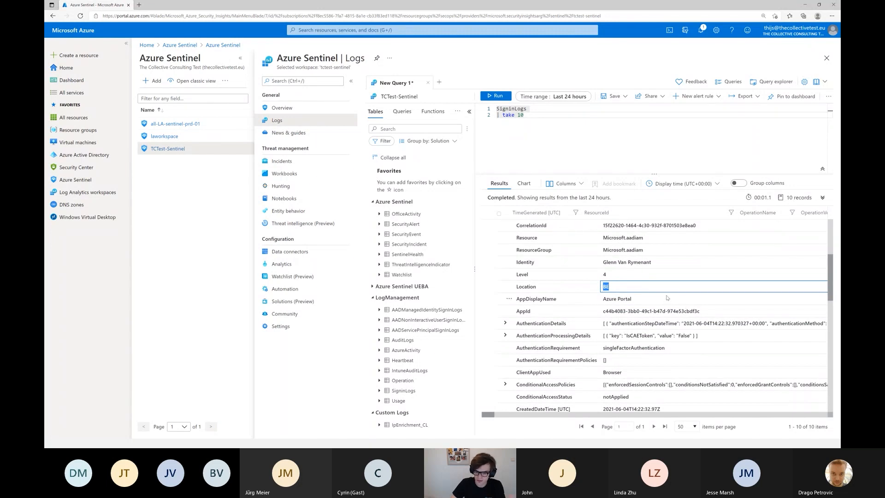
Add a where condition to the query that matches the Identity value of the expanded sign-in record.
scroll(645, 292, up, 1)
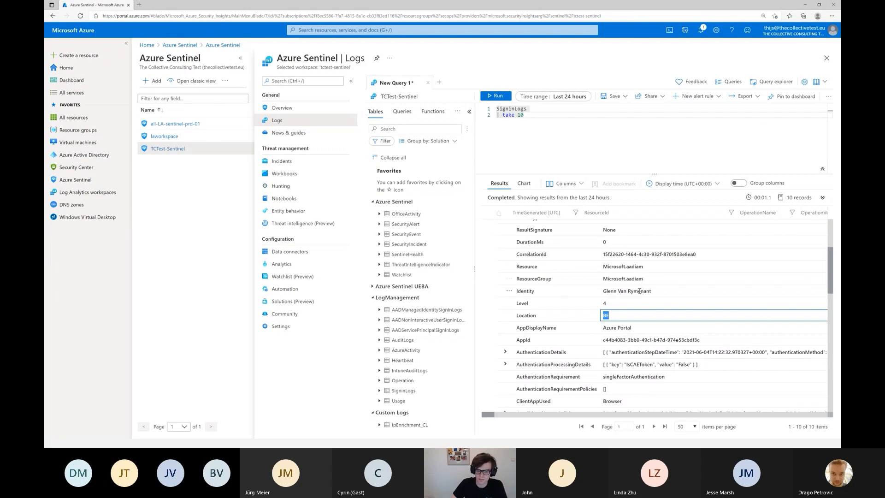
click(609, 295)
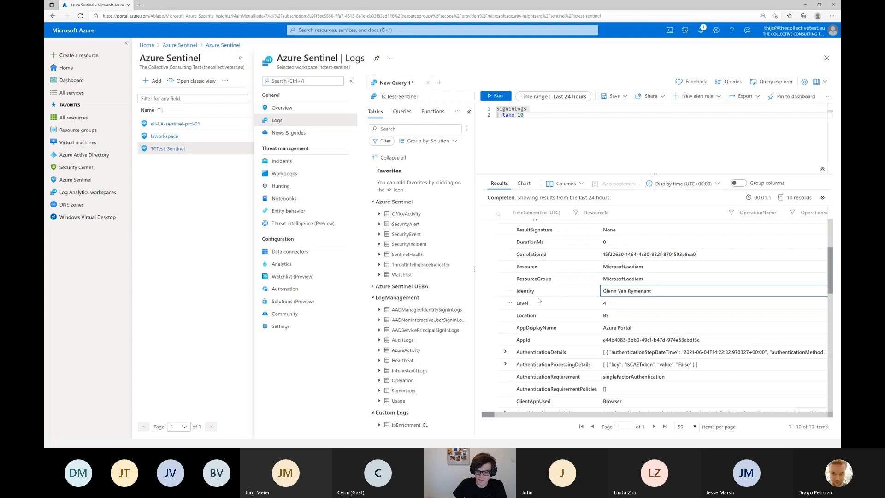
click(510, 292)
click(532, 306)
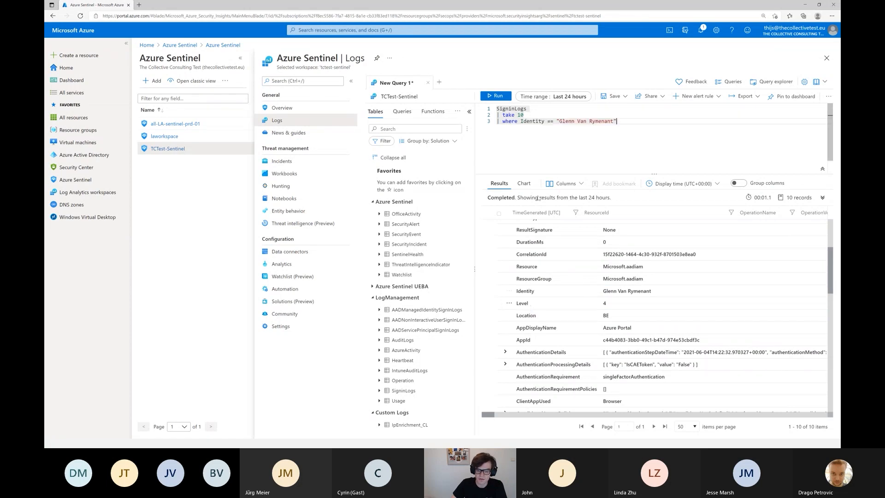
Remove the "take 10" line from the query and run it with only the Identity filter.
drag(531, 115, 618, 115)
key(BackSpace)
key(BackSpace)
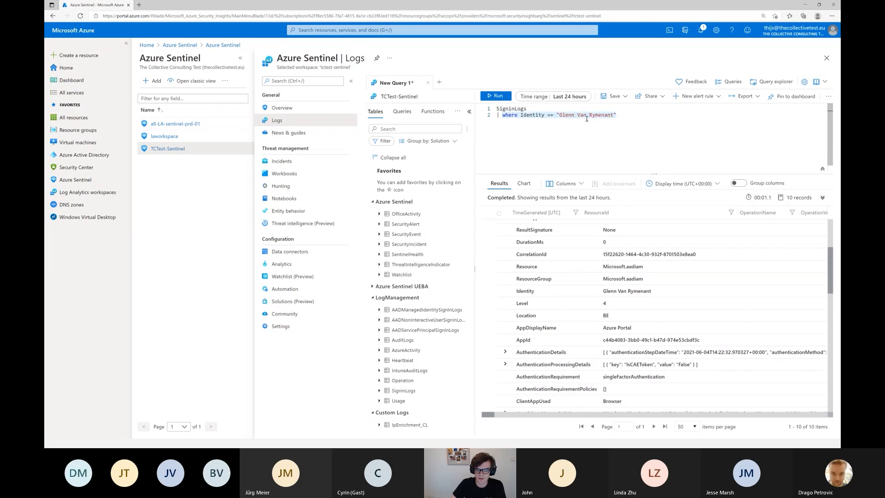
click(562, 110)
click(494, 97)
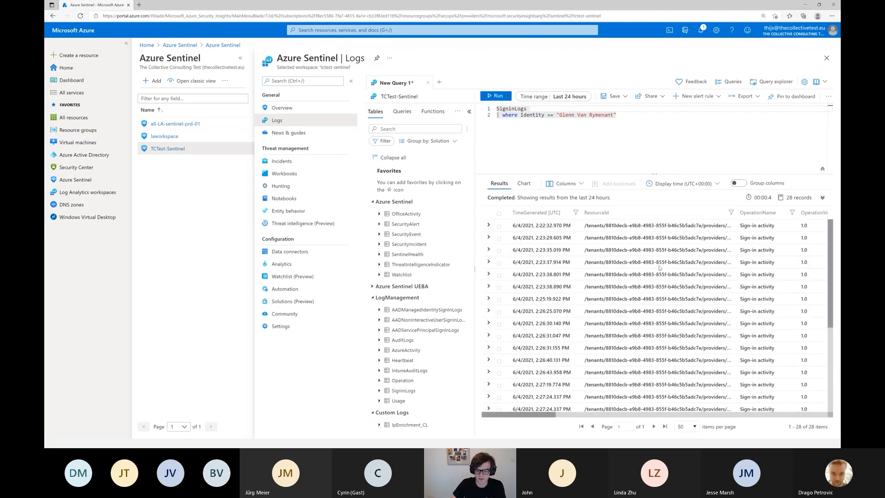
Extend the where clause with and AppDisplayName == "Azure Portal" and run the query.
drag(556, 414, 657, 415)
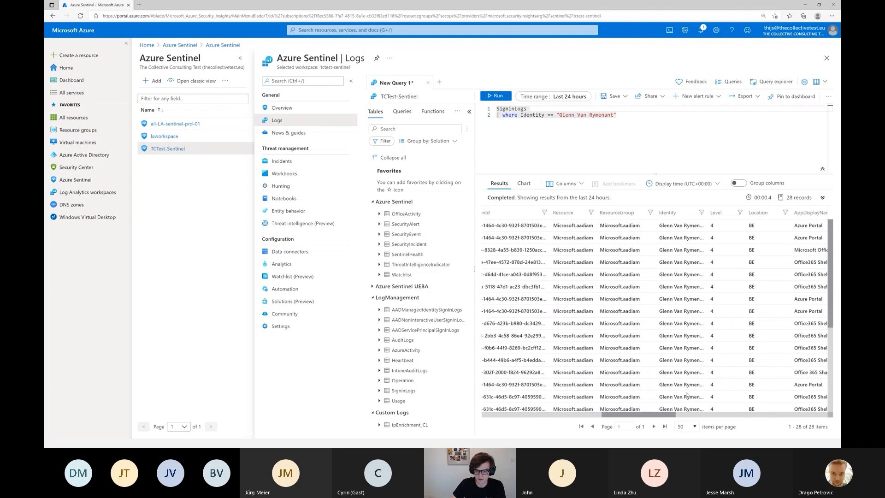
click(633, 116)
text(and AppDisplayName)
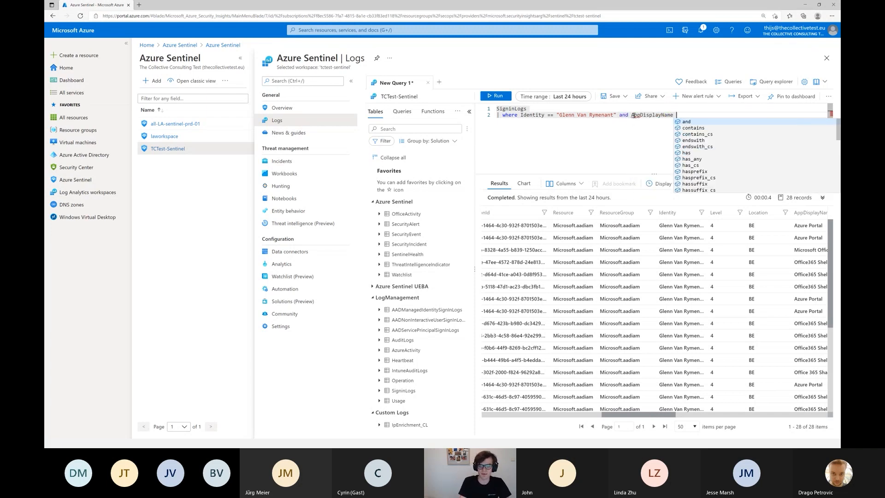
key(Tab)
text(== "Azure Portal")
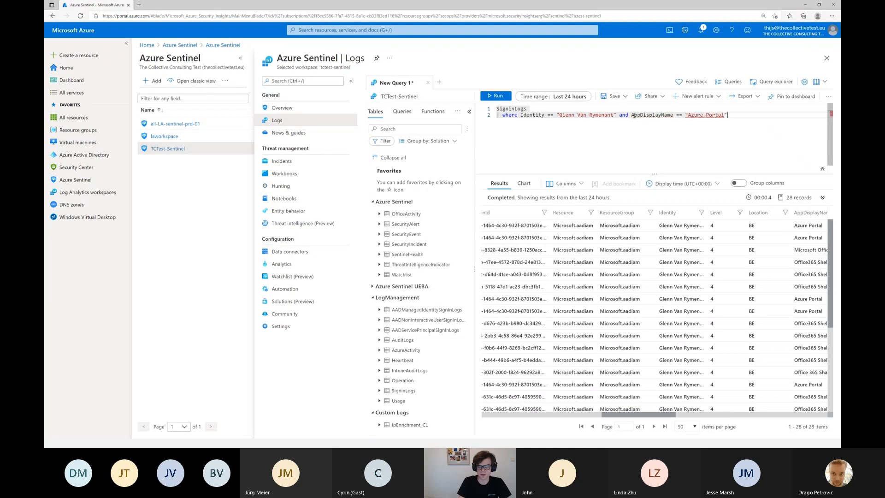
key(shift+Return)
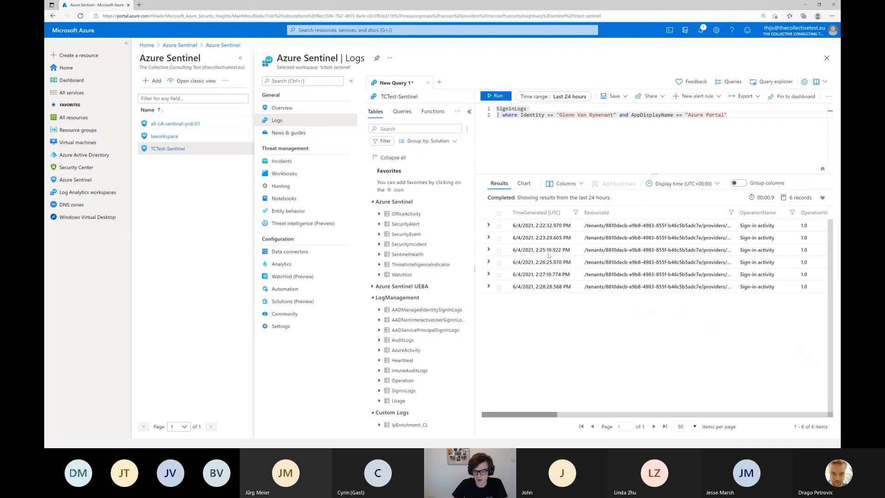
Expand the first result to check its ResultType field, then append and ResultType != 0 to the where clause and run the query.
click(488, 226)
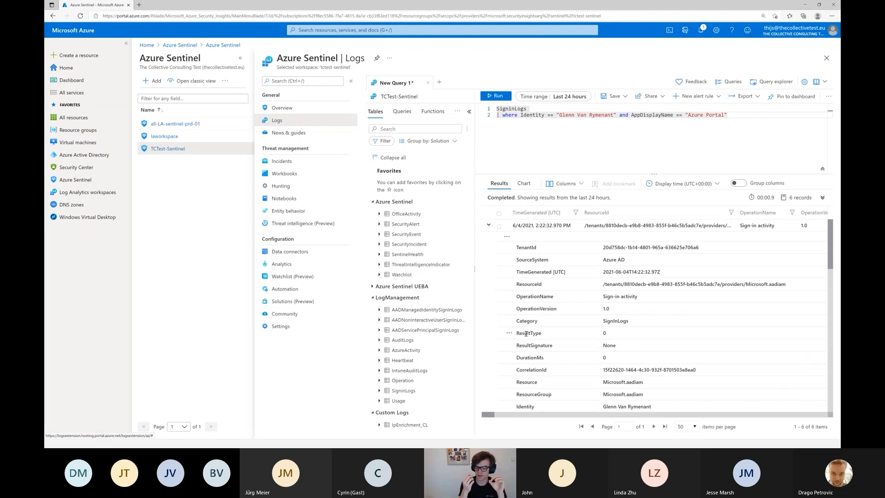
text(and Rs)
key(BackSpace)
text(esultType )
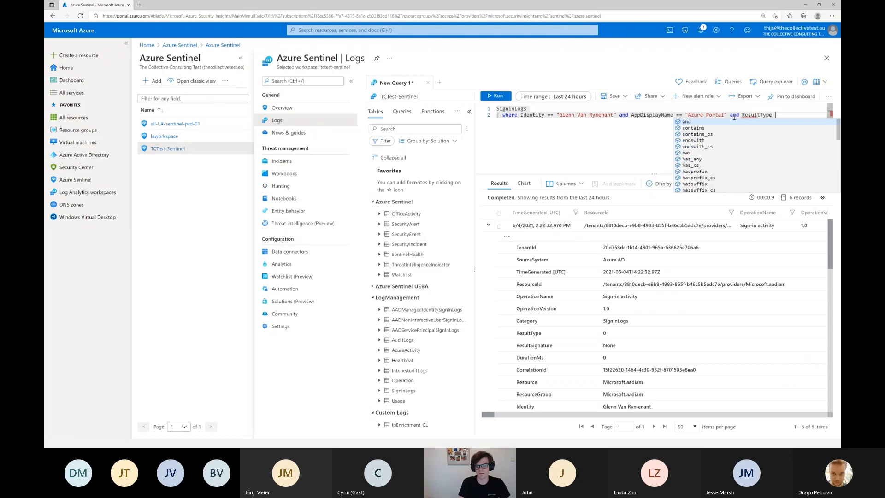
text(!= 0)
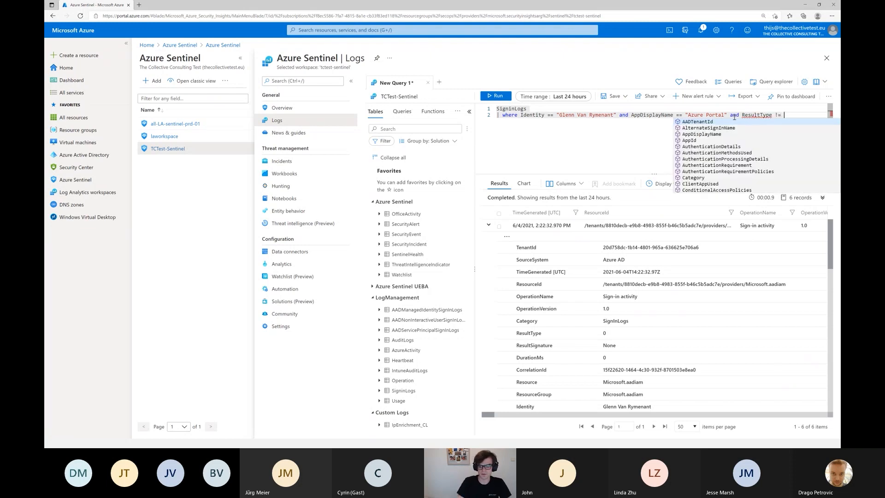
key(shift+Return)
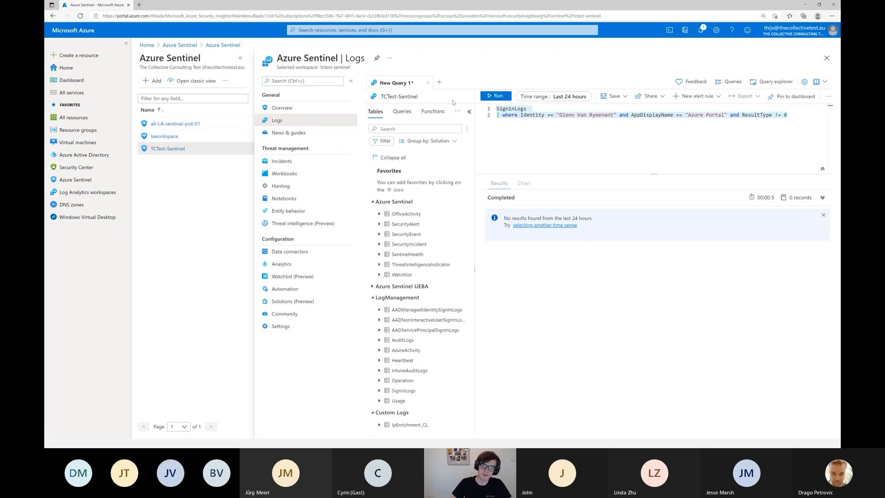
Go to the Analytics page, discarding the unsaved query edits, and start creating a scheduled query rule.
click(282, 263)
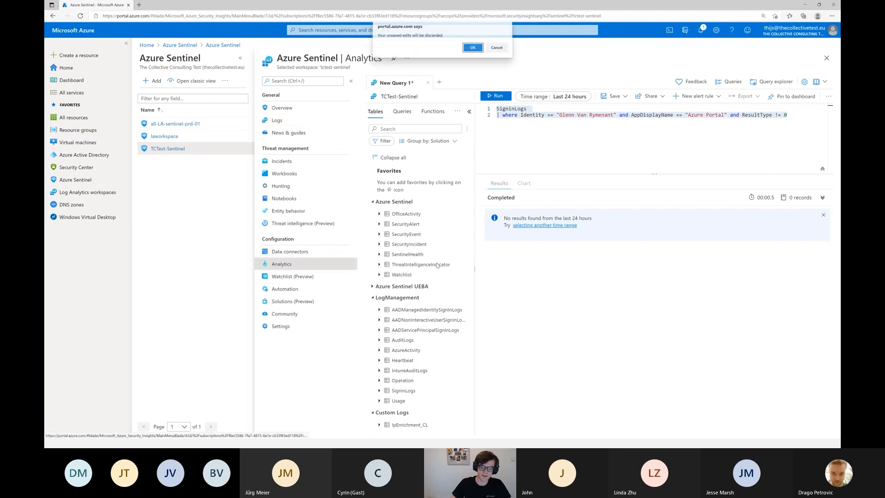
click(473, 50)
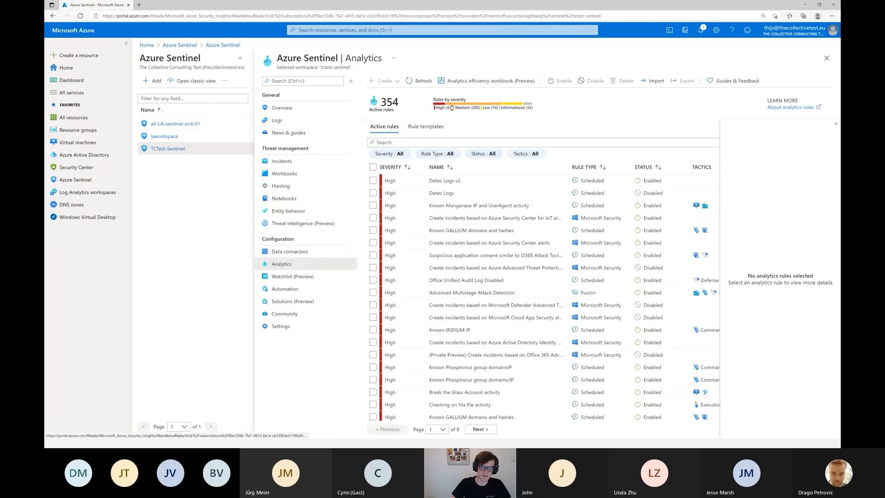
click(392, 83)
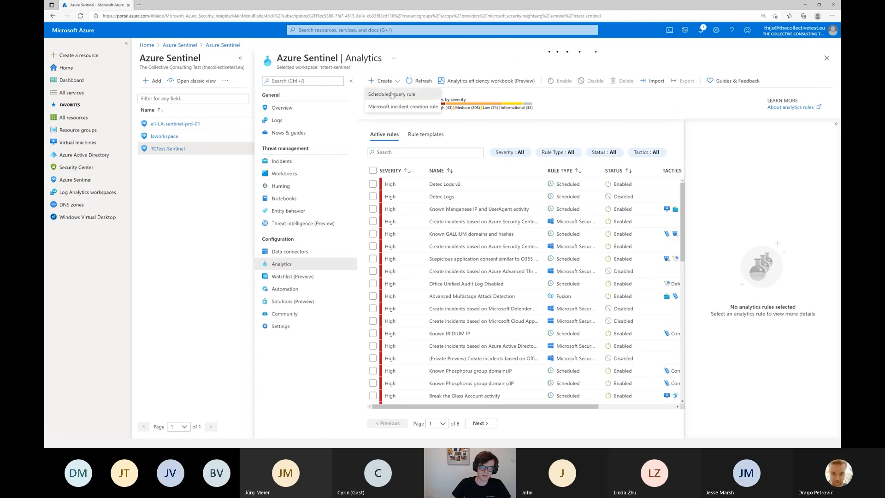
click(390, 94)
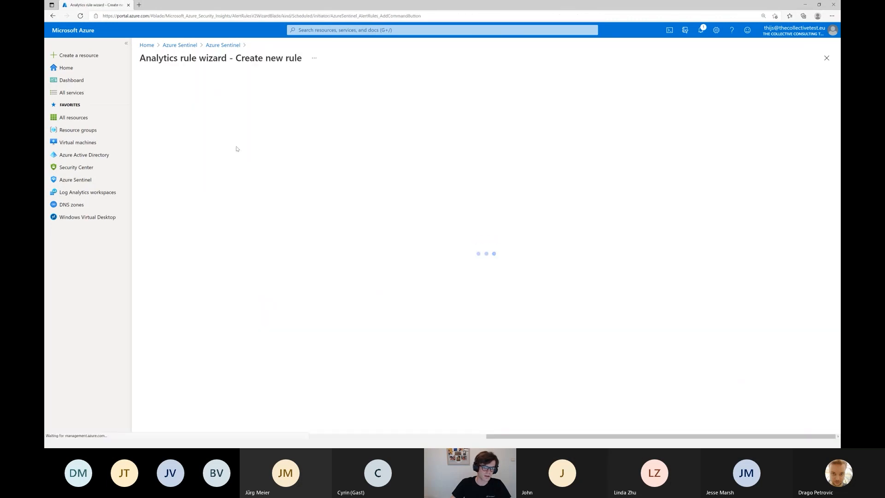
Name the new rule "SignInLogs Anomaly" and select Initial Access as its tactic.
click(196, 143)
text(Sig)
text(ngin)
text(gnInLogs Anoamly)
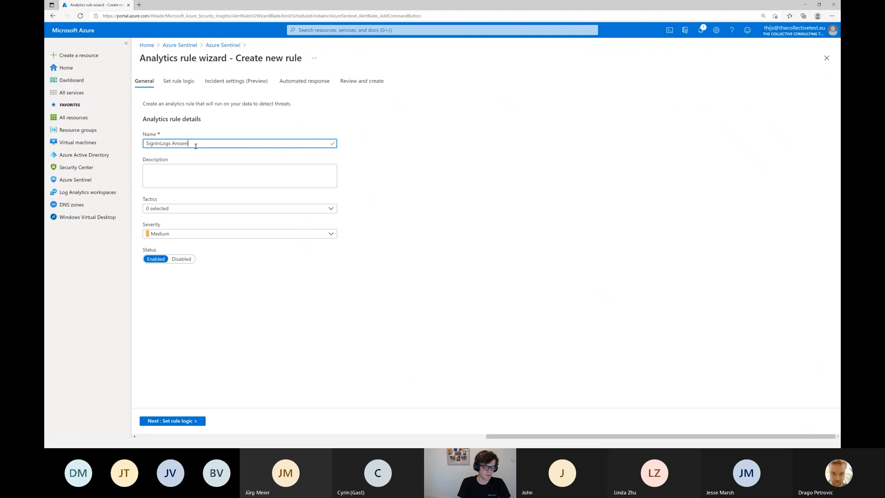
key(BackSpace)
key(BackSpace)
key(BackSpace)
text(y)
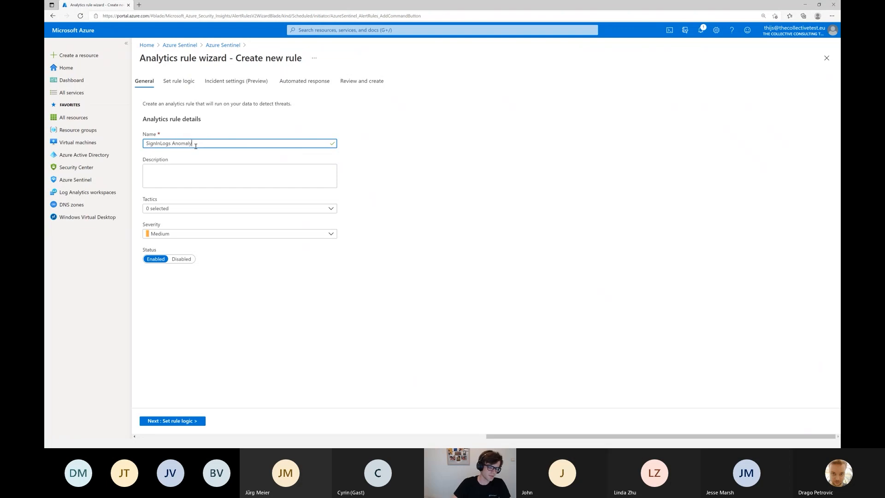
click(163, 210)
click(178, 231)
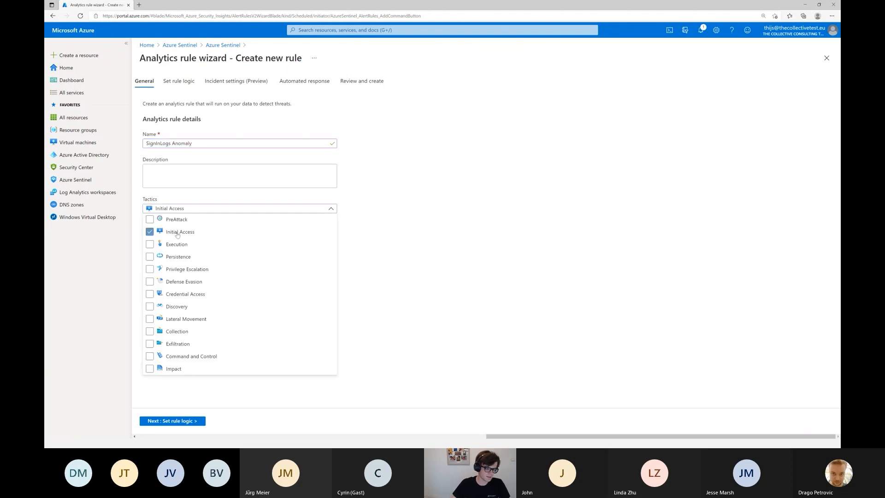
Paste the filtered SigninLogs query into the rule query of the Set rule logic stage.
click(186, 82)
click(189, 145)
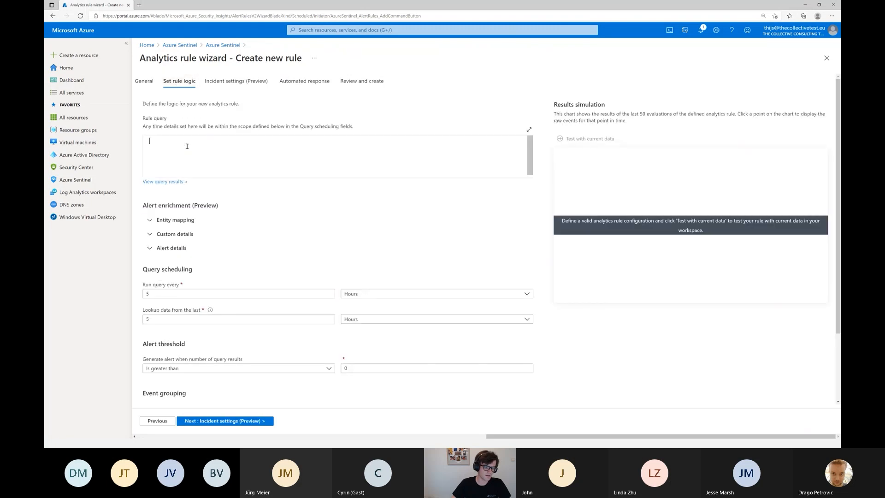
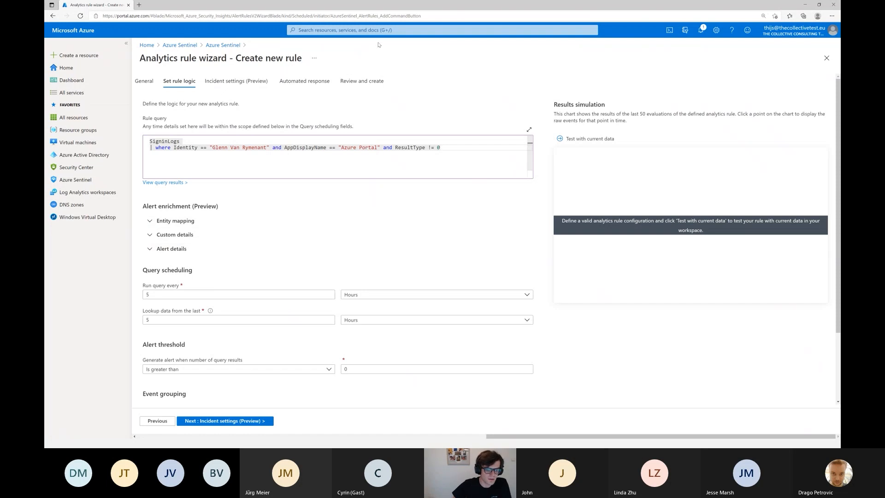
Add an Account entity mapping with the DisplayName identifier and UserPrincipalName as its value.
click(148, 224)
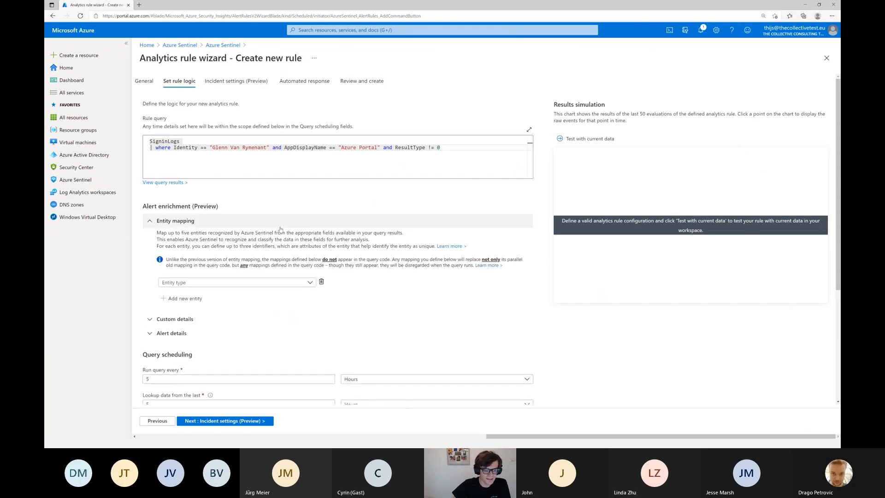
click(211, 288)
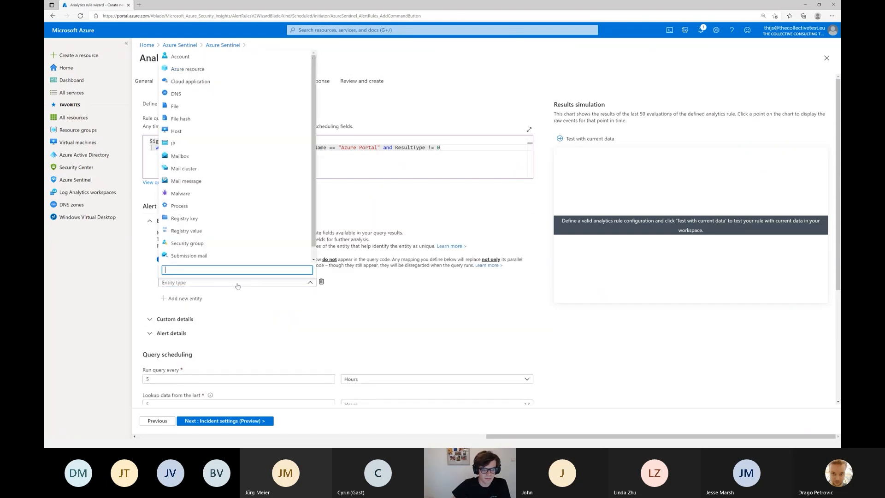
click(198, 57)
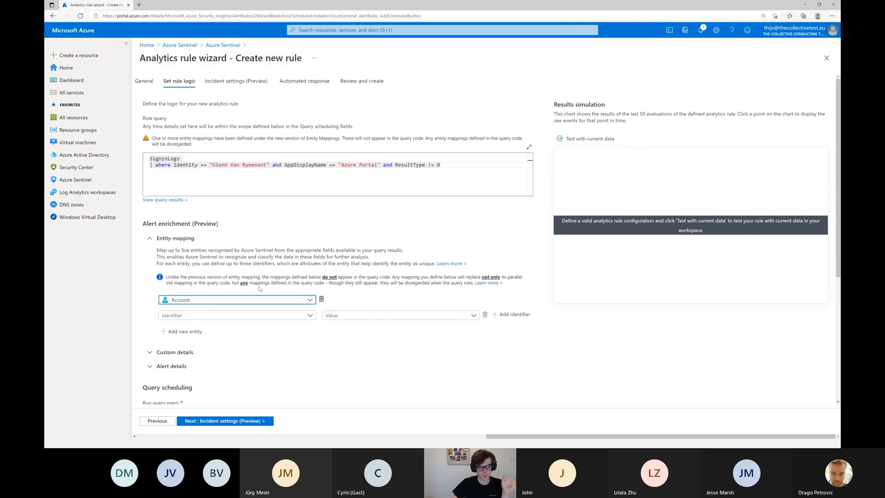
click(238, 316)
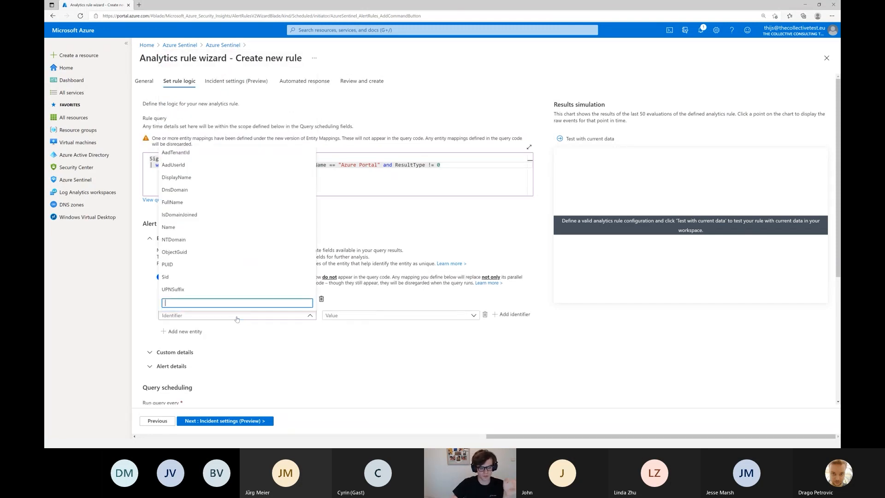
click(190, 179)
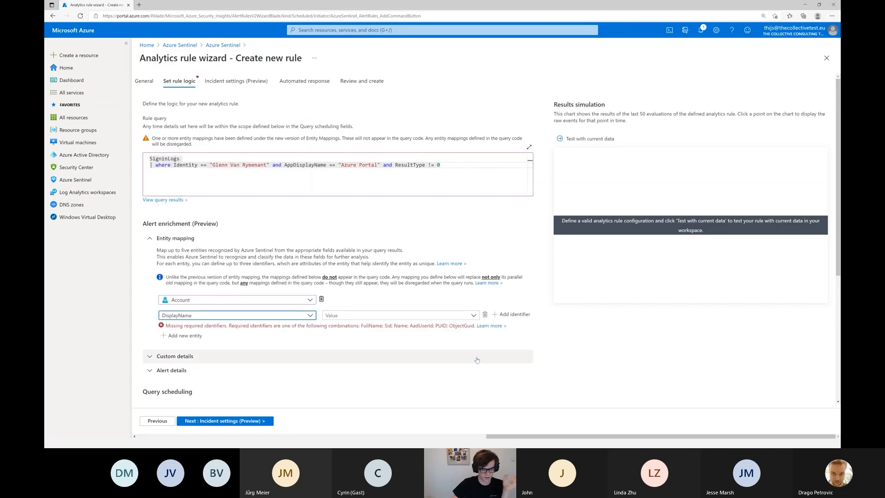
click(371, 315)
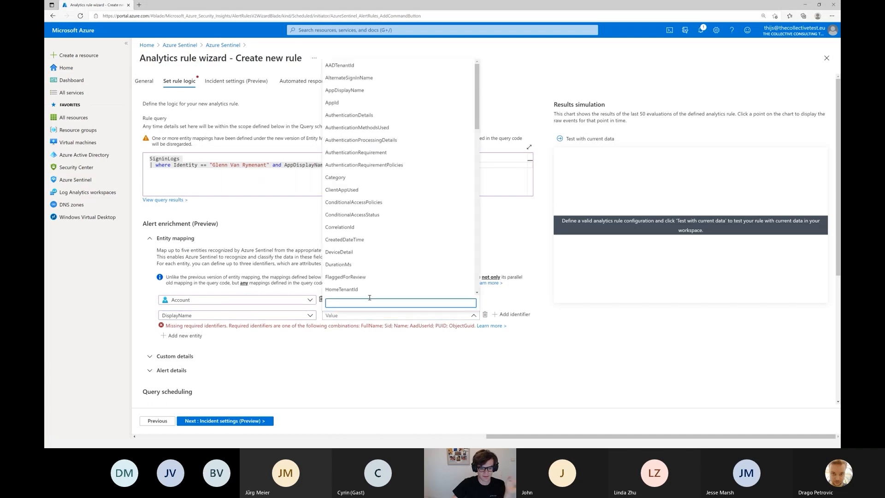
text(user)
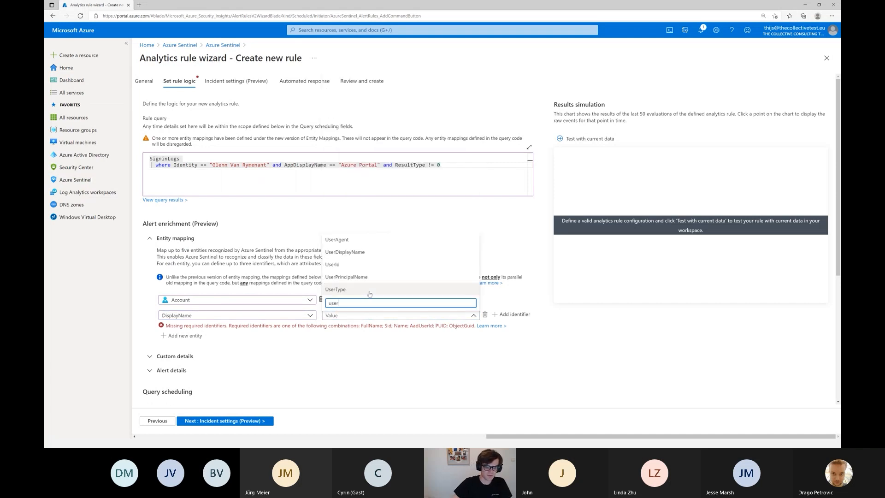
click(367, 277)
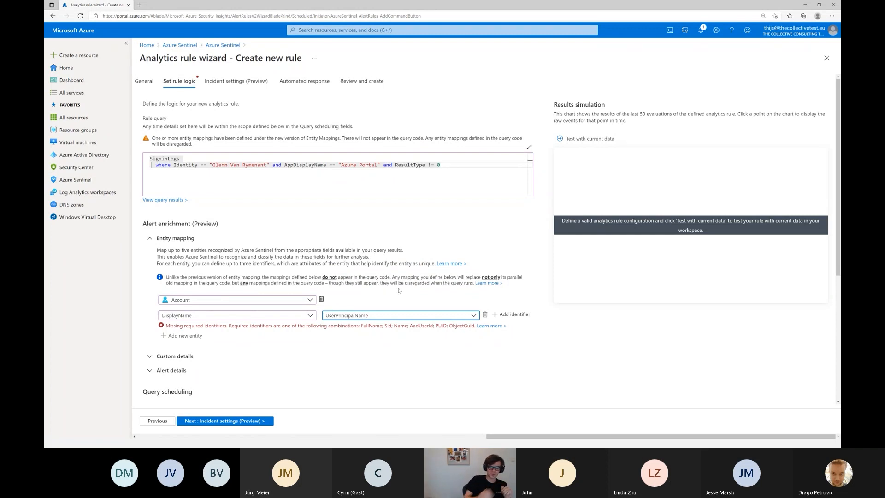
Change the Account entity's identifier to FullName.
click(305, 319)
text(fu)
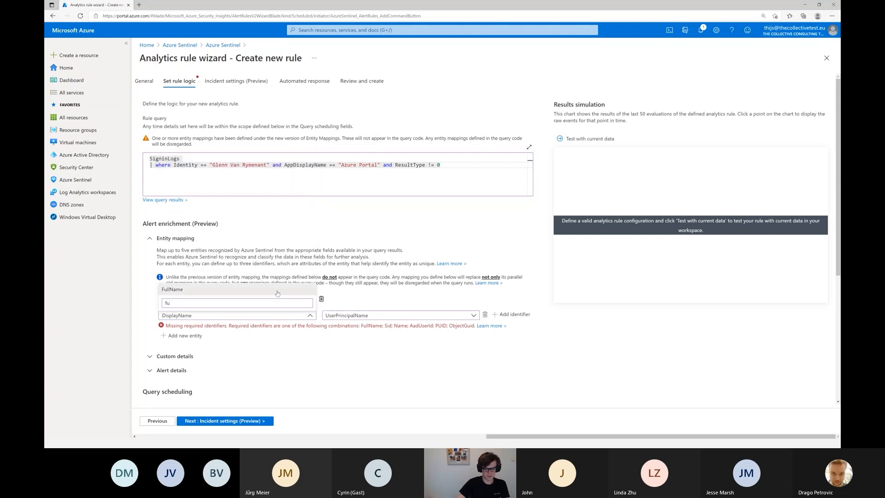
click(295, 288)
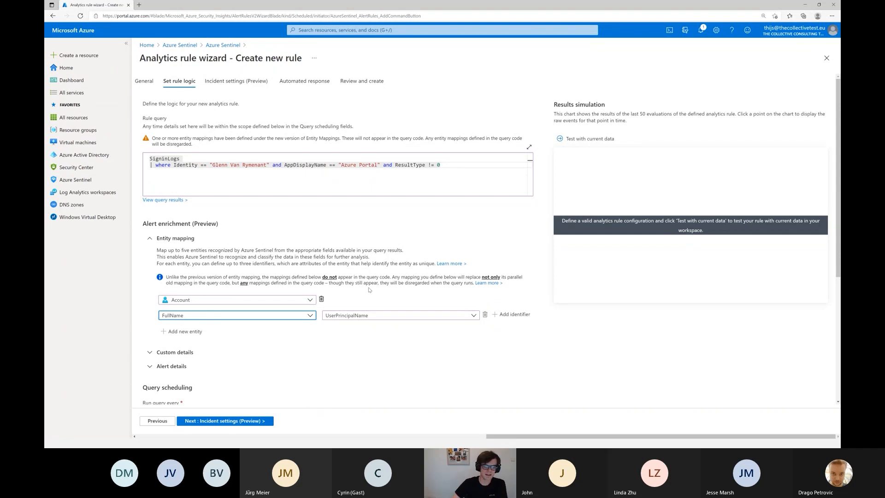
Schedule the query to run every 5 minutes on data from the last 5 minutes, and proceed to the incident settings.
scroll(298, 304, down, 2)
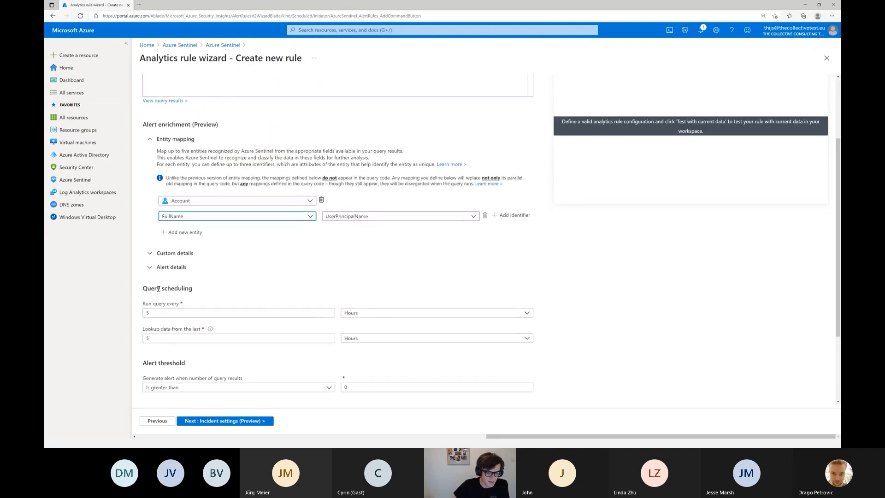
drag(142, 288, 188, 288)
click(171, 311)
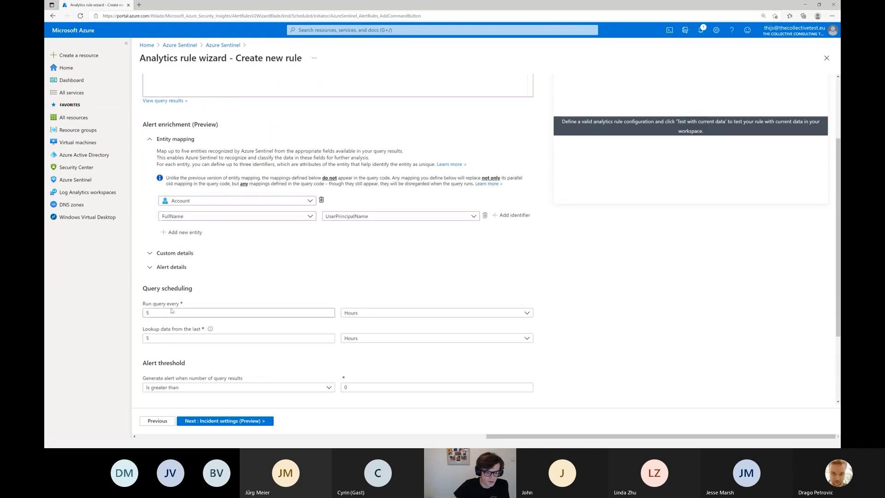
double_click(171, 311)
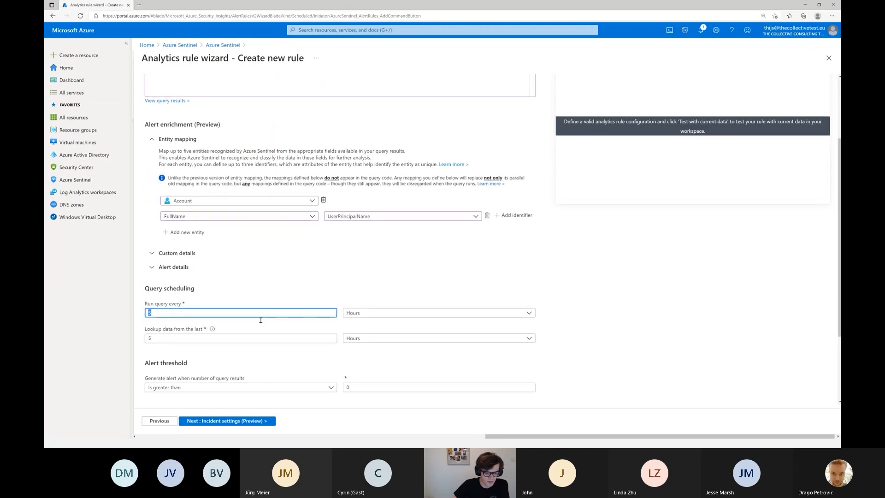
click(410, 314)
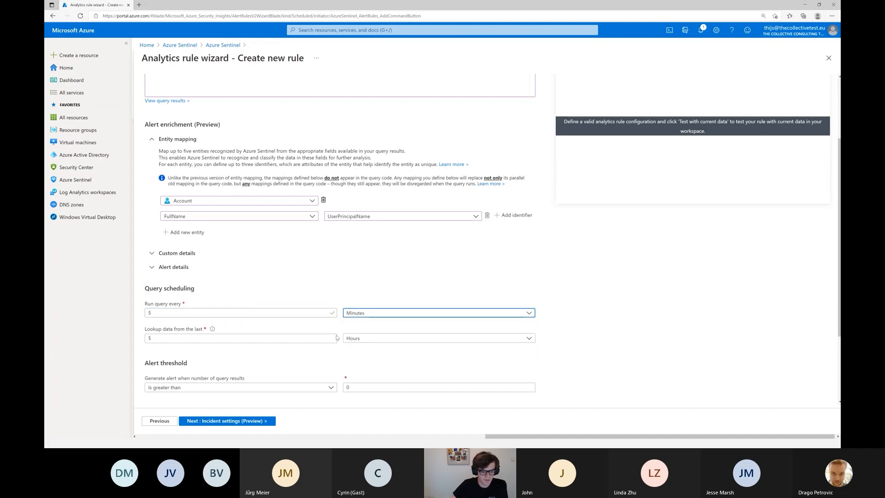
click(362, 341)
click(357, 348)
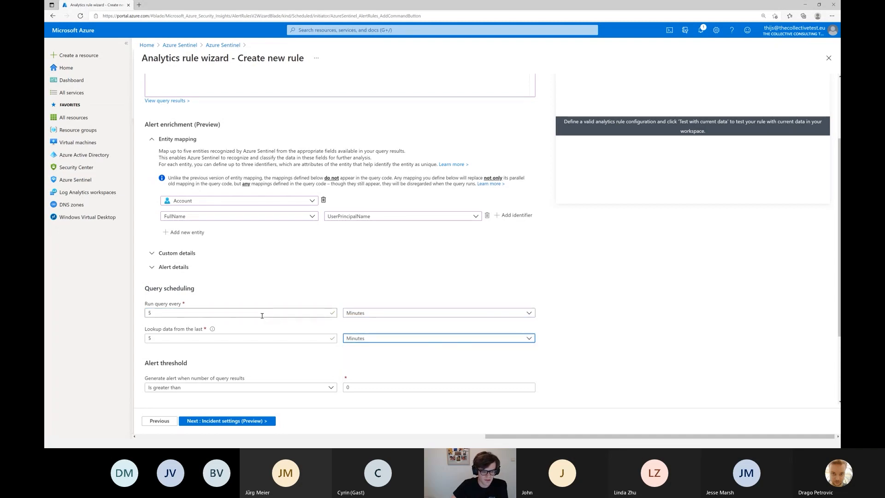
scroll(264, 314, down, 1)
click(240, 421)
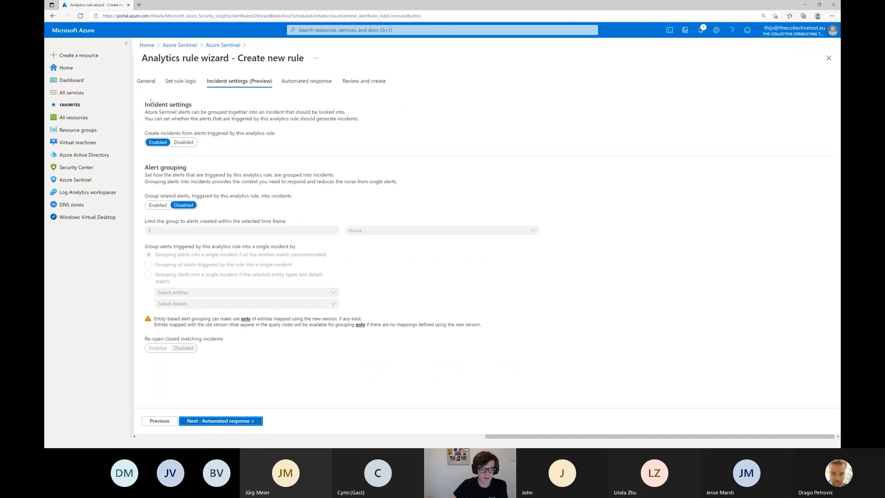
Disable incident creation from alerts triggered by this analytics rule.
drag(145, 106, 193, 105)
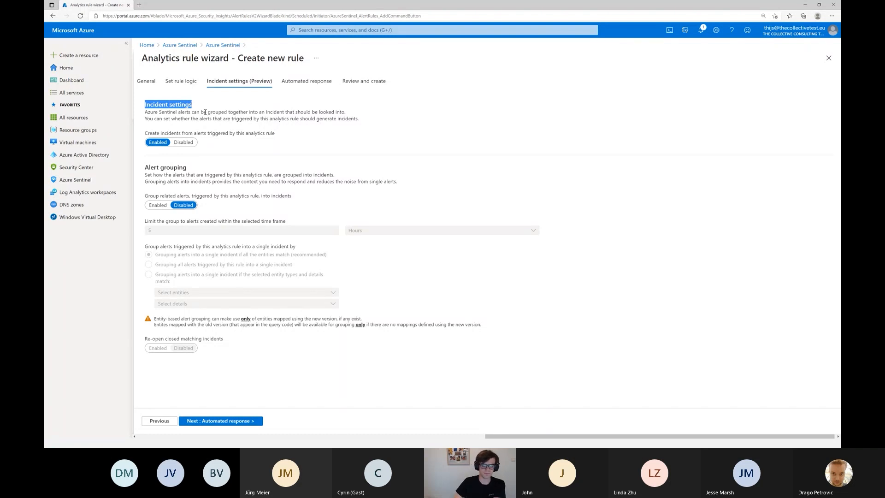
click(185, 143)
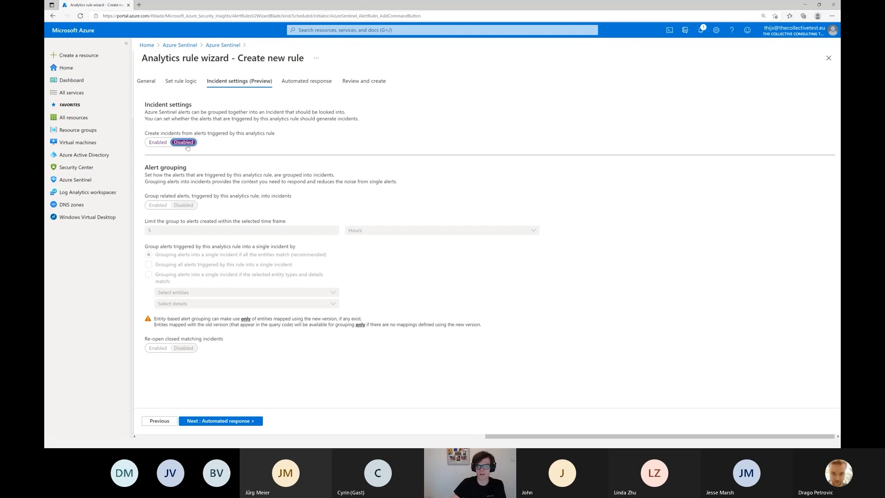
Switch to the browser profile with the la-cloud8 workspace and open its Azure Sentinel Incidents page.
click(817, 16)
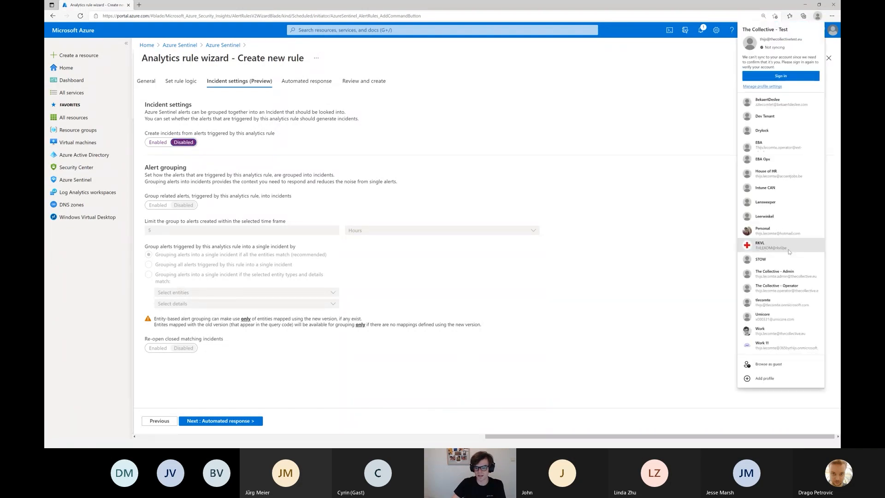
click(765, 301)
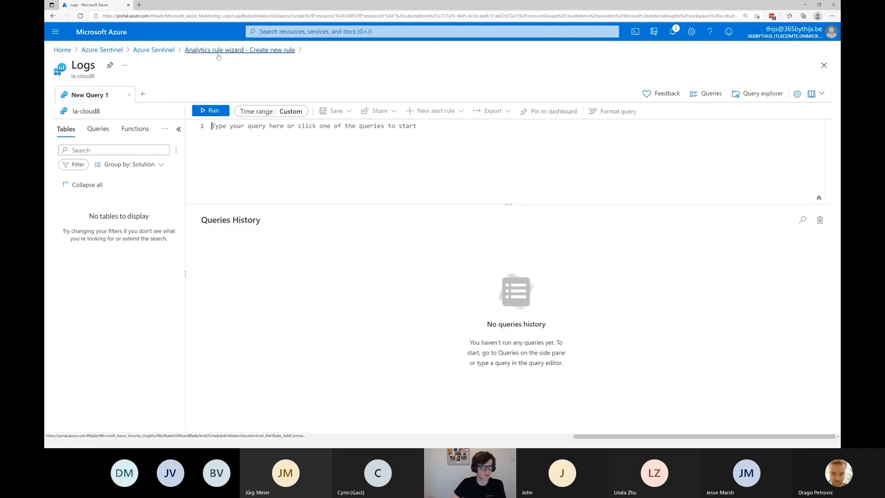
click(154, 50)
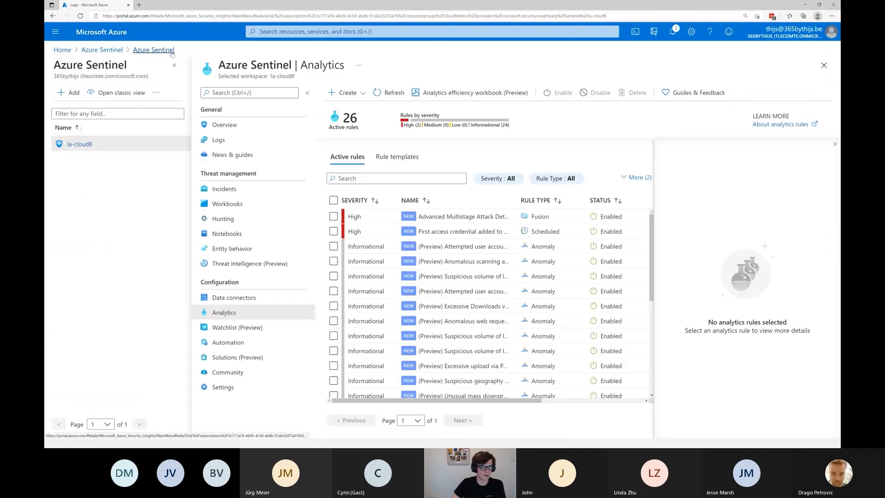
click(238, 193)
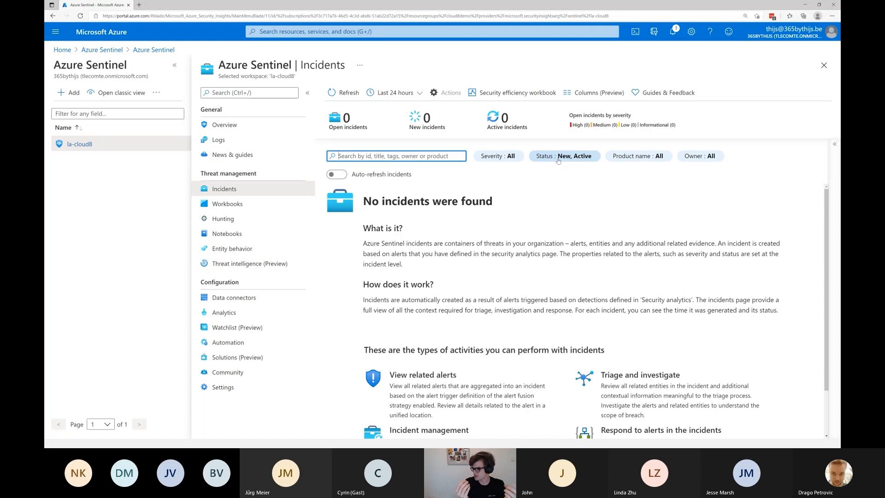
Return to The Collective - Test browser profile and enable incident creation from the rule's alerts.
click(821, 17)
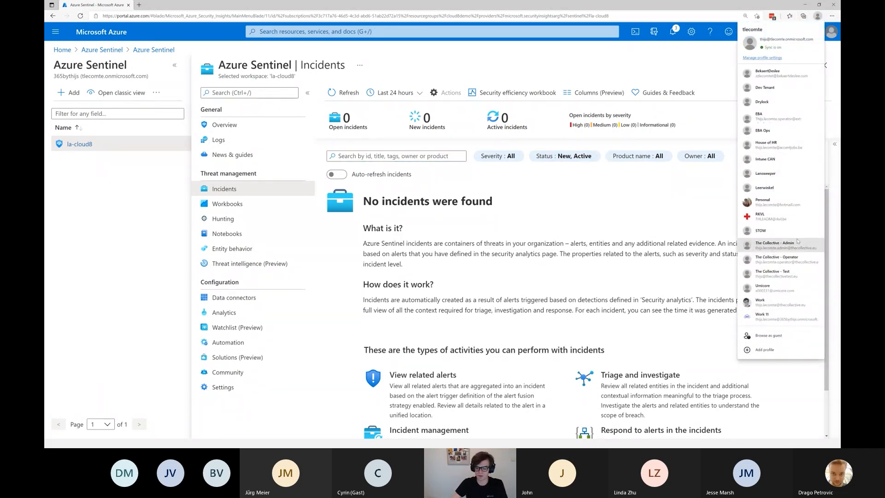
click(771, 272)
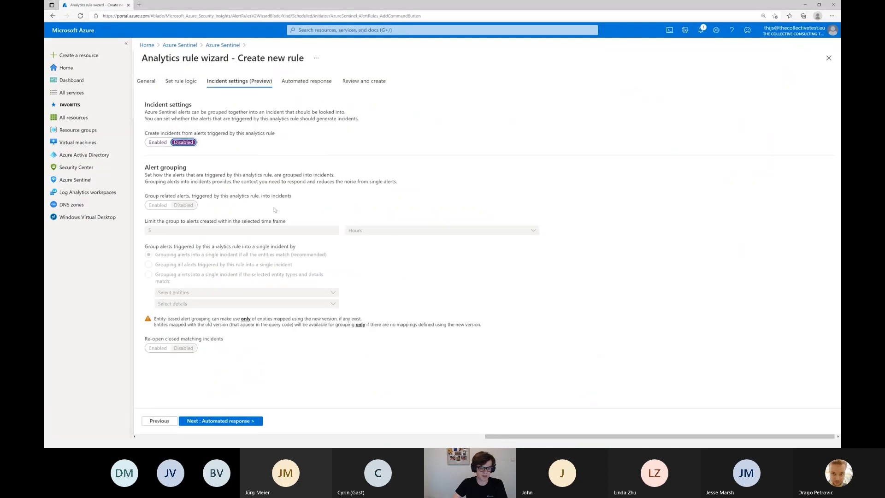
click(156, 143)
Leave the automated response without playbooks or automation rules, proceed to the review and create the analytics rule.
click(225, 421)
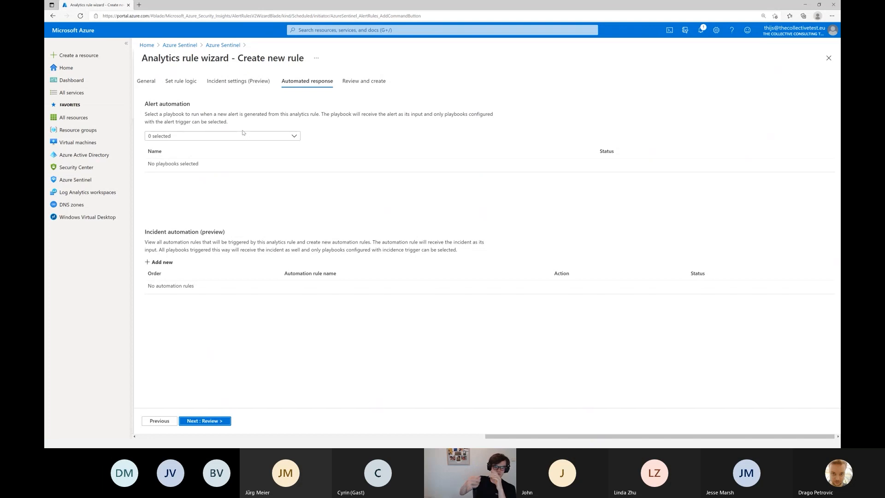
double_click(173, 114)
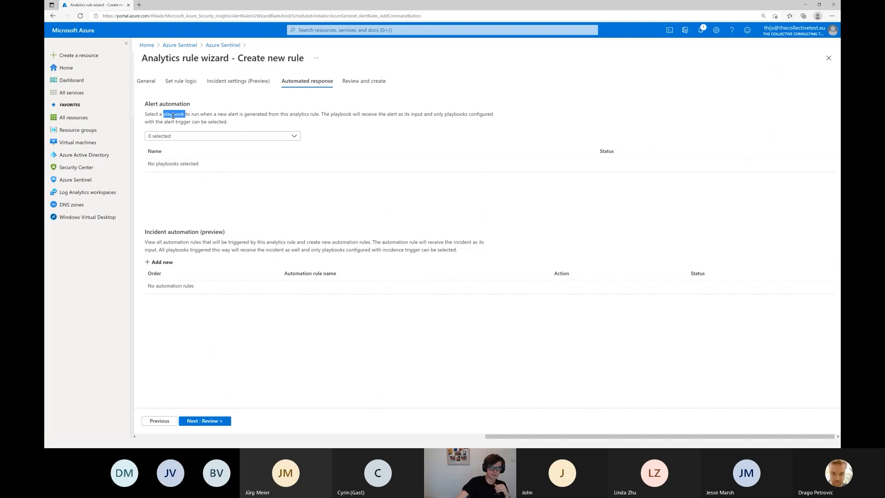
double_click(173, 104)
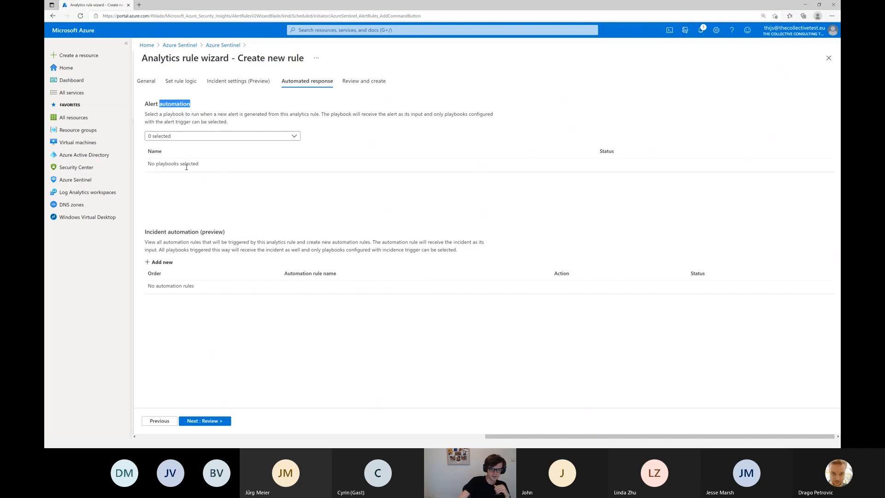
triple_click(171, 234)
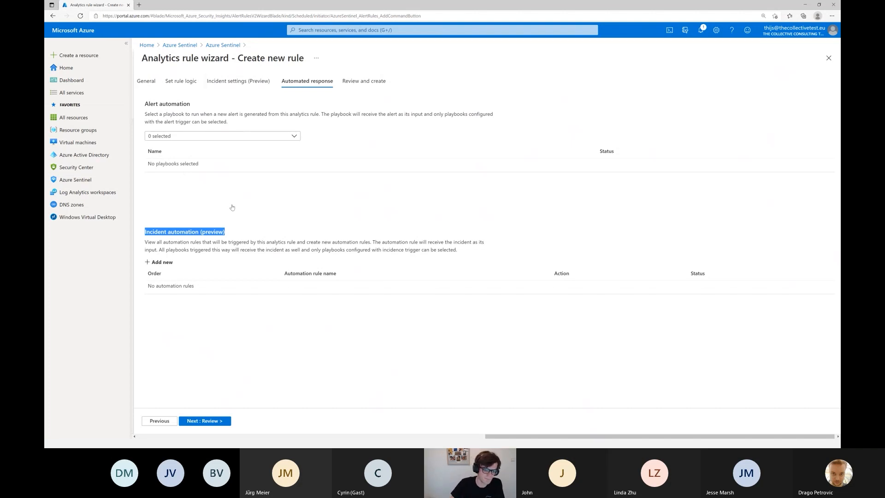
click(209, 421)
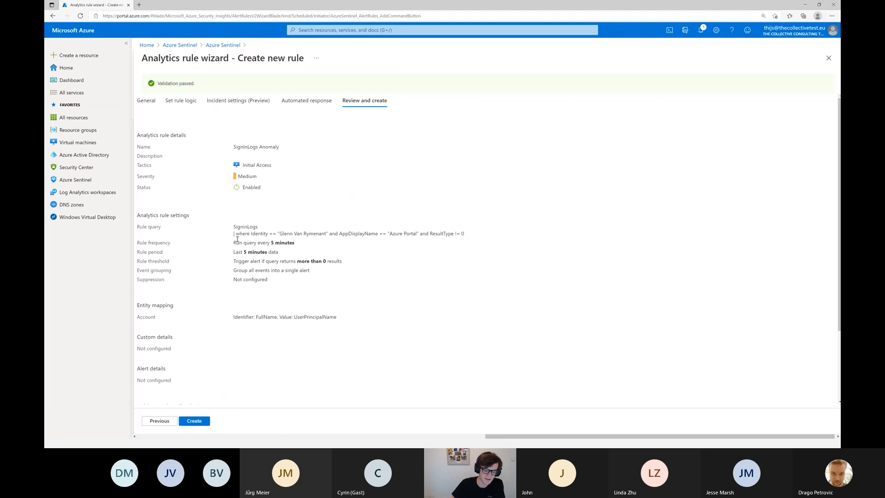
click(195, 421)
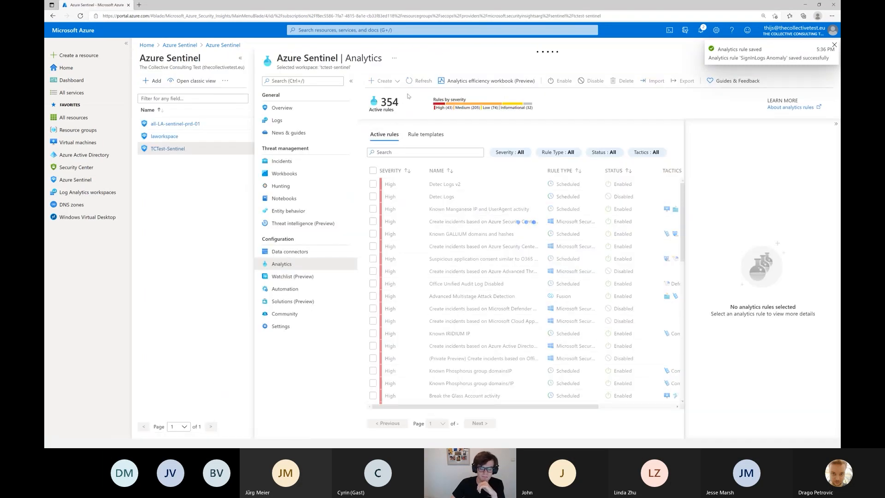
Search the active analytics rules for "ano" to locate the new SignInLogs Anomaly rule.
click(461, 151)
text(ano)
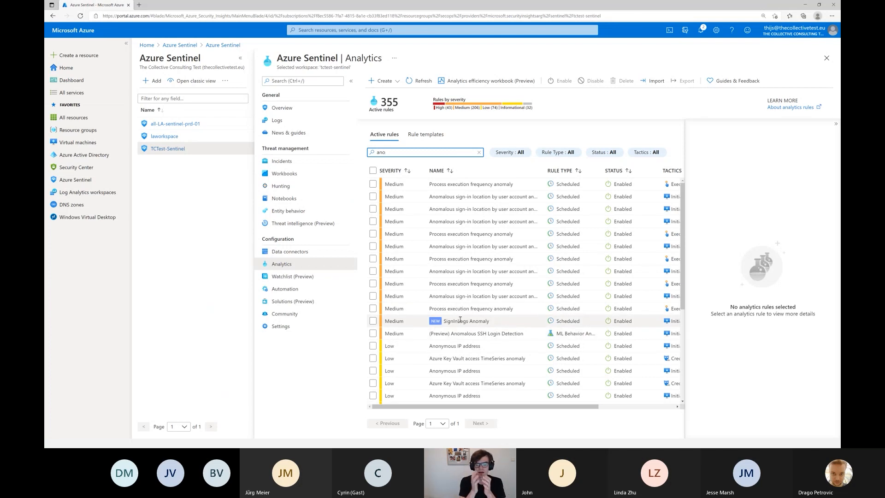
Switch to the la-cloud8 workspace's browser profile and open the Azure Sentinel community's GitHub repository at an enlarged page size.
click(817, 17)
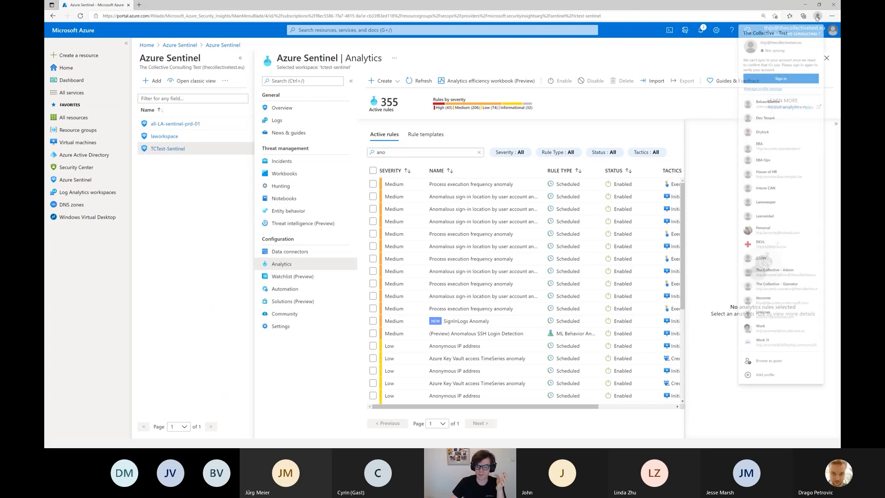
click(787, 305)
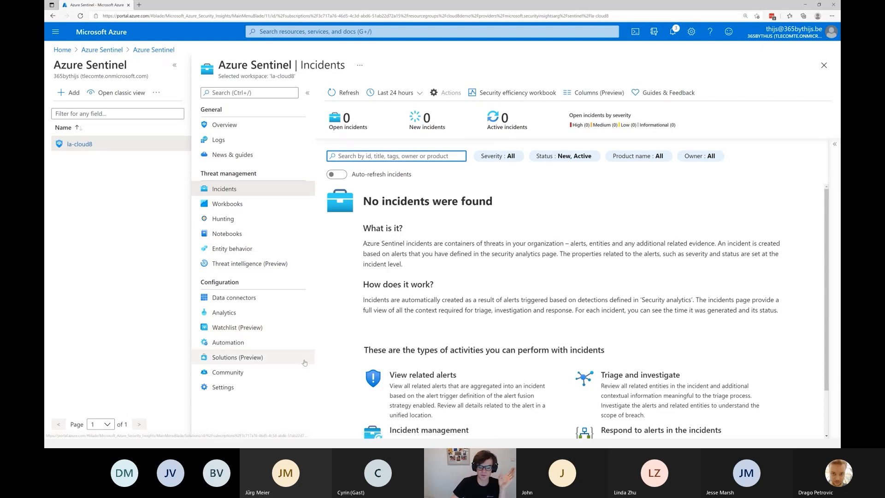
click(231, 373)
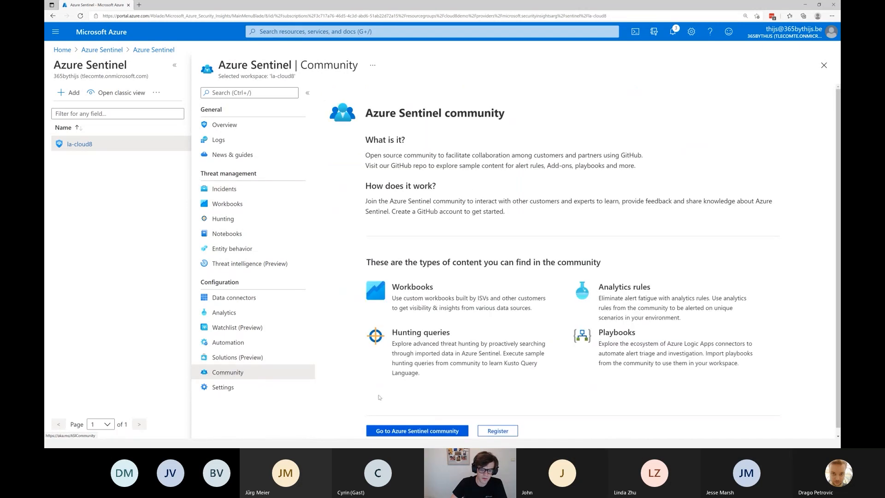
click(437, 431)
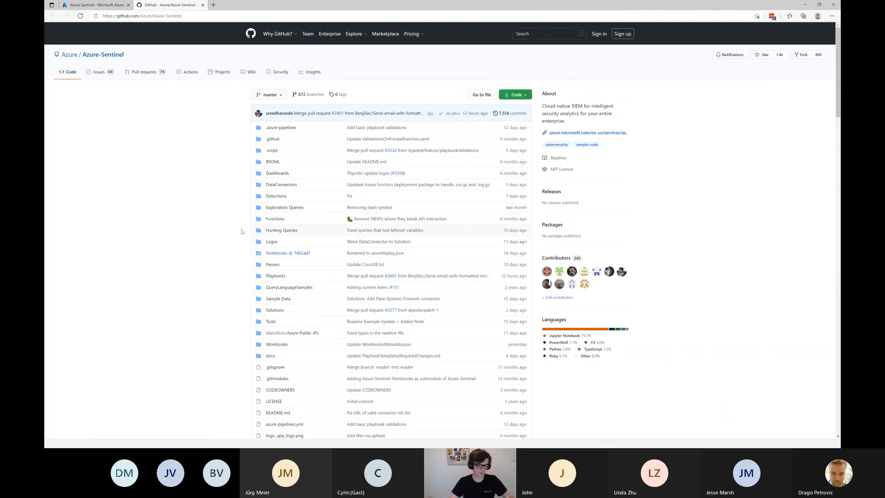
key(ctrl+plus)
key(ctrl+plus)
key(ctrl+plus)
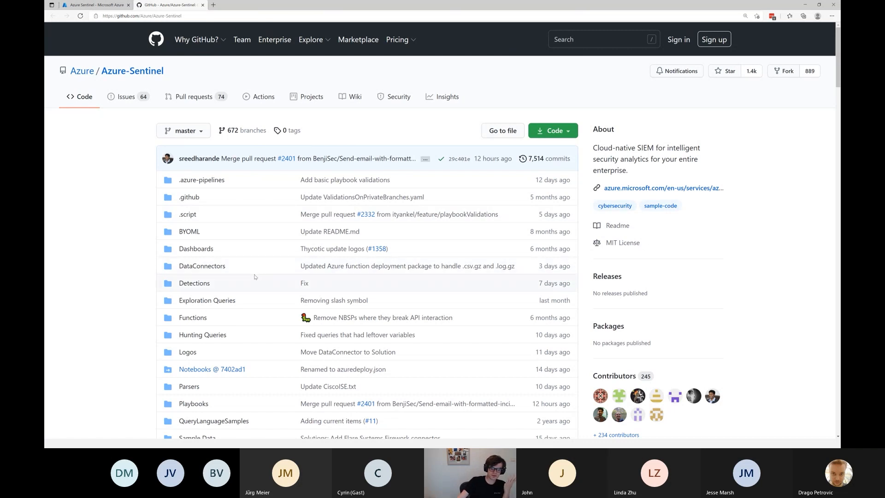
Browse the repository's Detections folder and open its QualysVM subfolder.
click(207, 284)
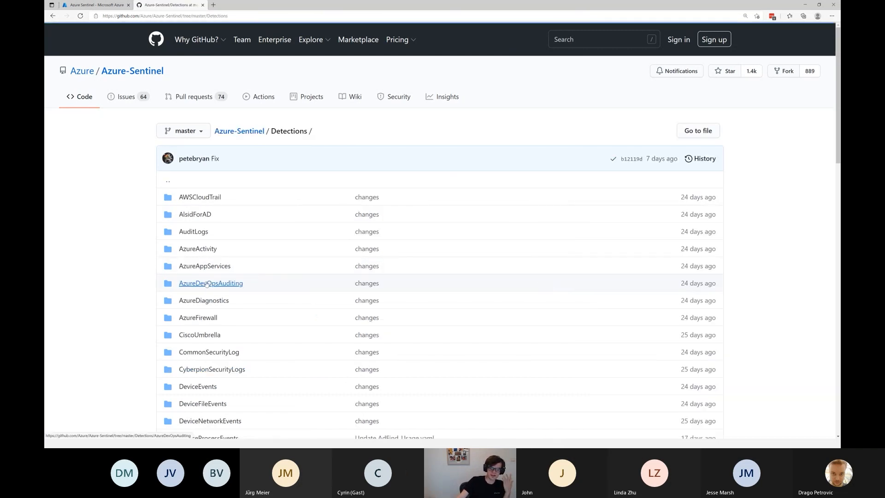
scroll(233, 153, down, 2)
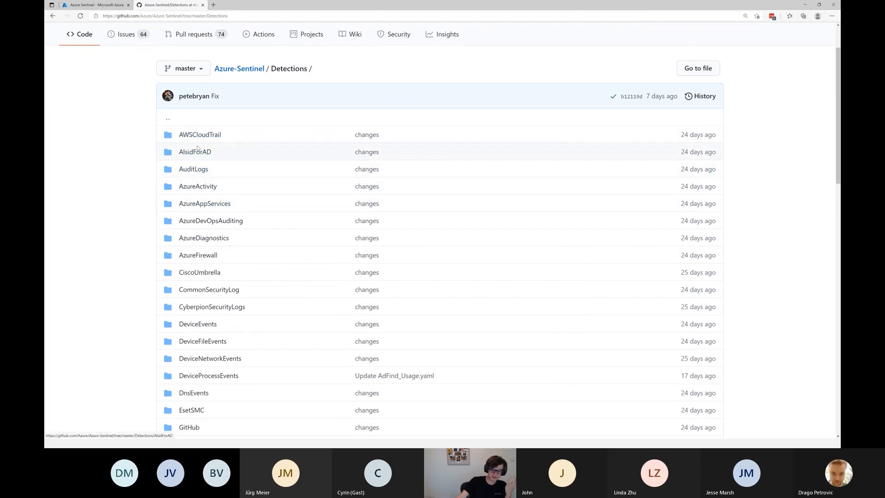
scroll(197, 148, down, 10)
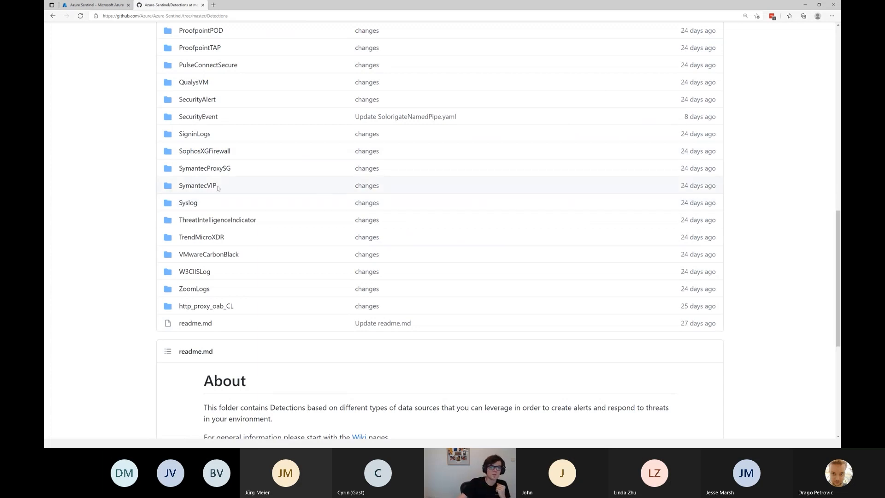
click(201, 86)
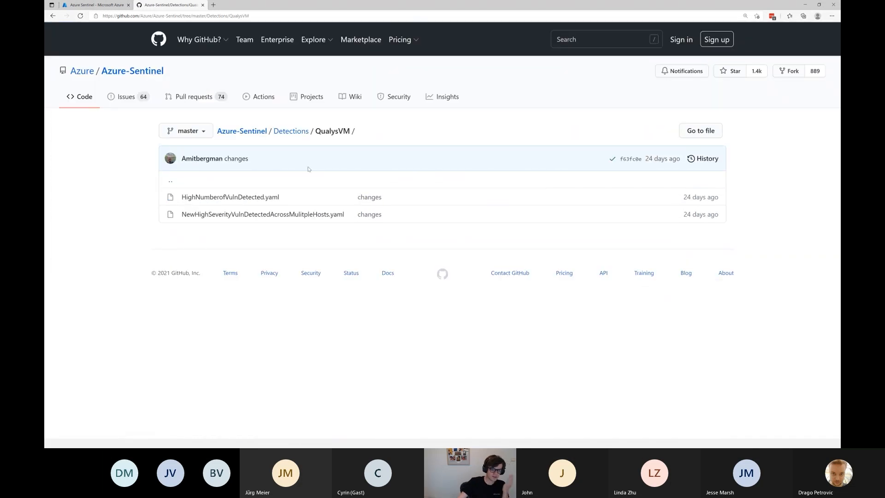
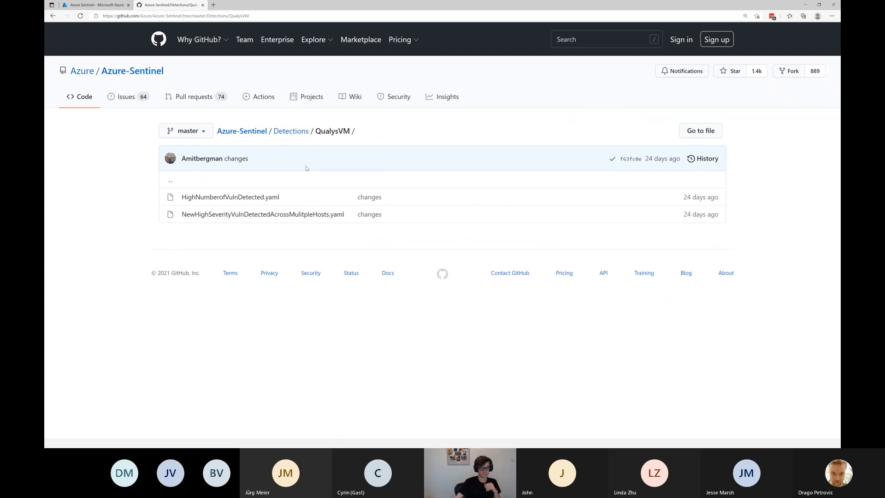
Return to the la-cloud8 workspace in Azure Sentinel and start adding a new playbook under Automation.
click(96, 4)
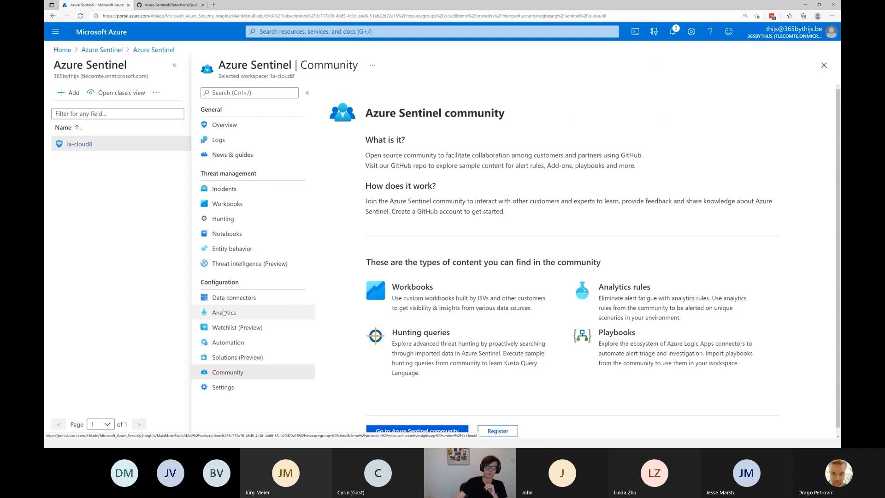
click(227, 342)
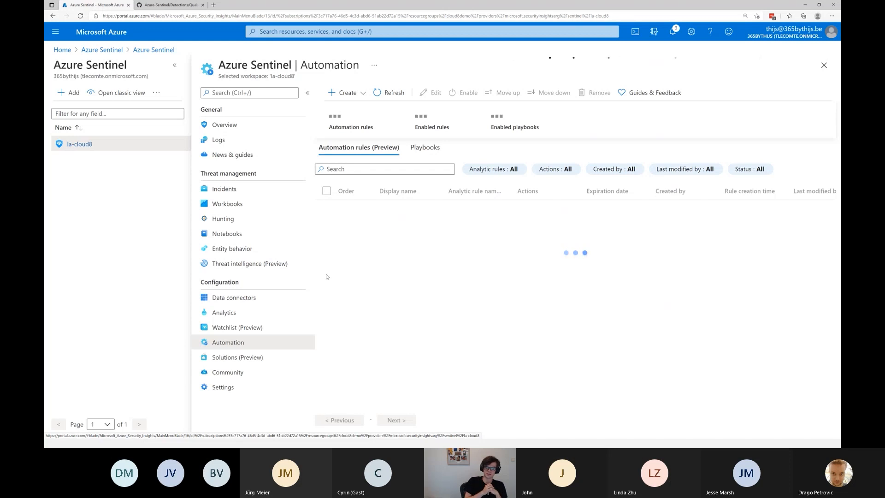
click(343, 93)
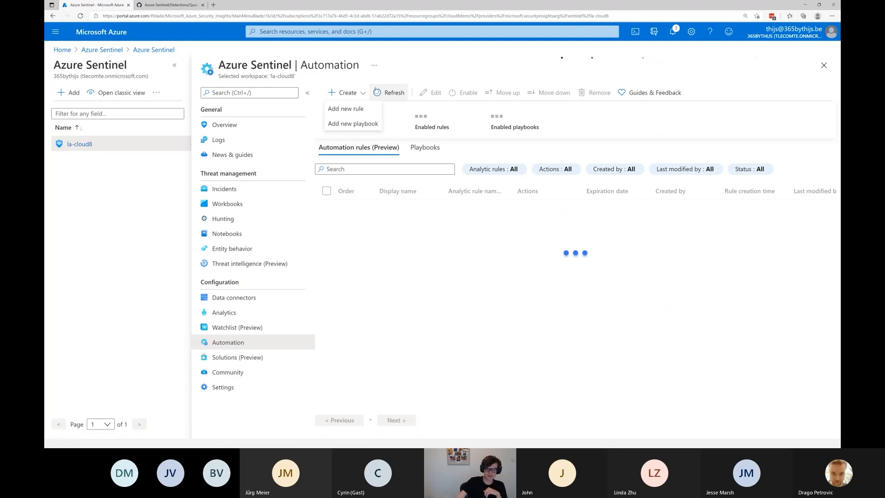
click(343, 123)
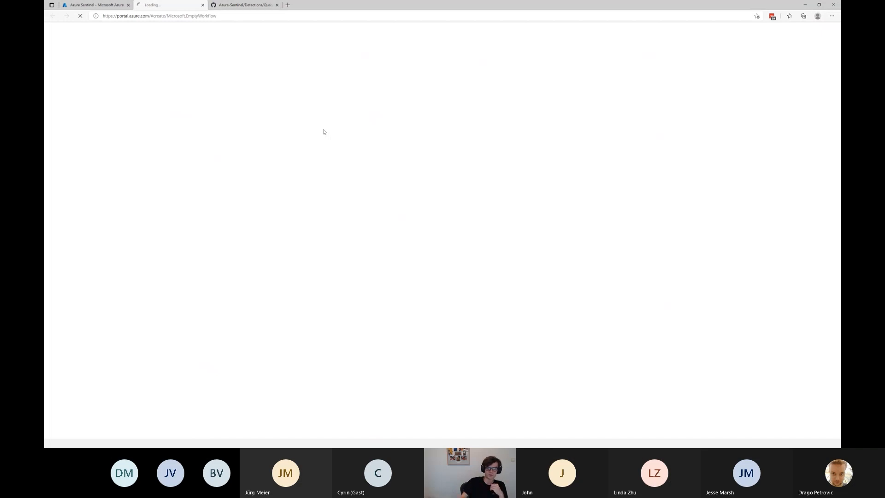
Return to the Azure-Sentinel GitHub repository's root and browse the community templates in its Playbooks folder.
click(242, 5)
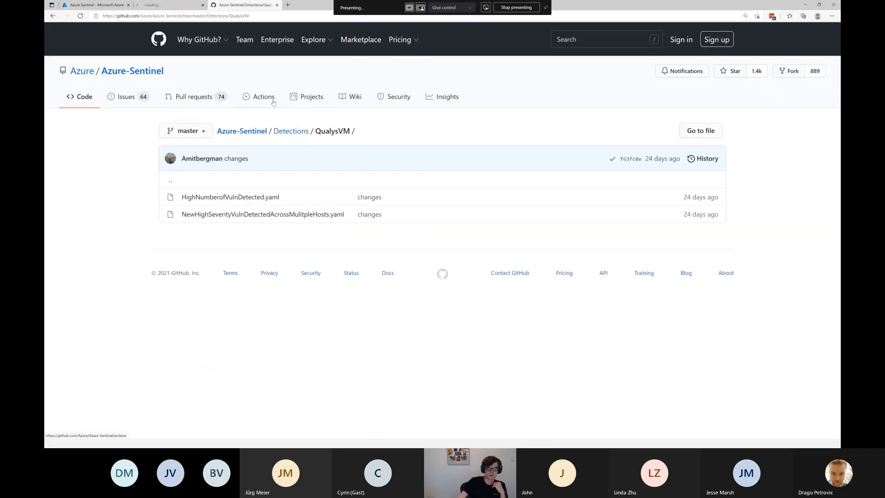
click(242, 131)
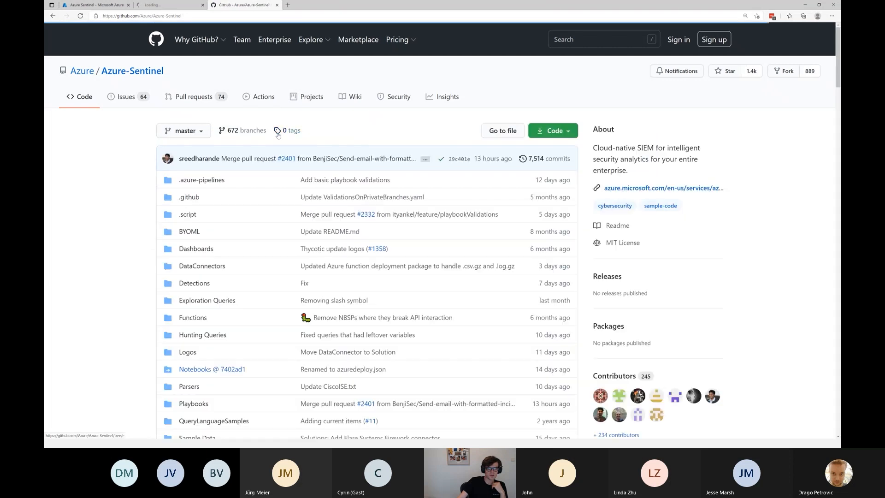
scroll(234, 282, down, 3)
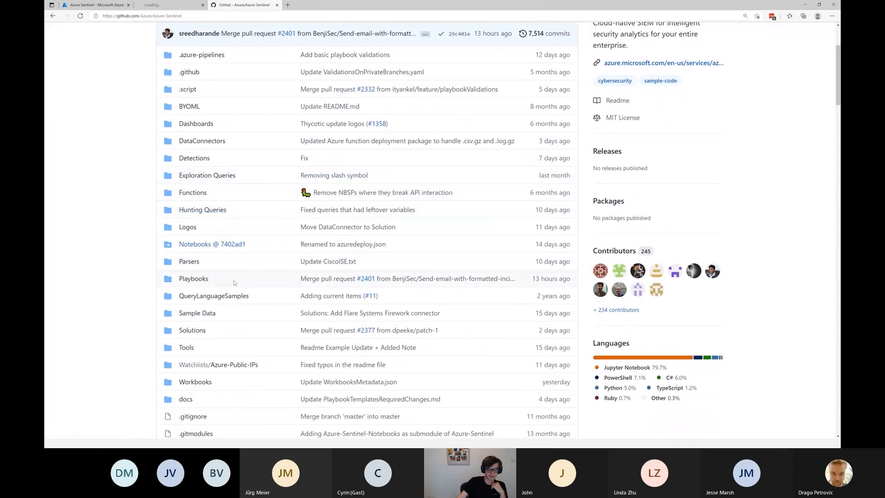
click(234, 281)
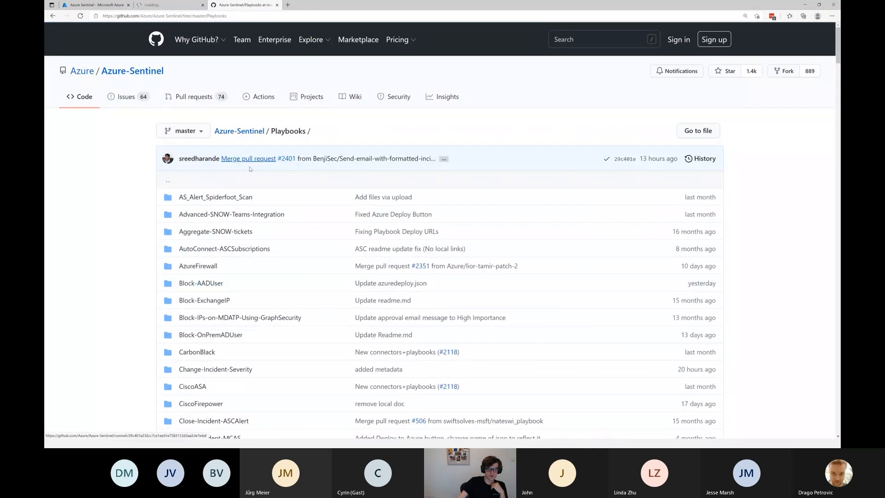
scroll(234, 181, down, 4)
scroll(233, 180, down, 17)
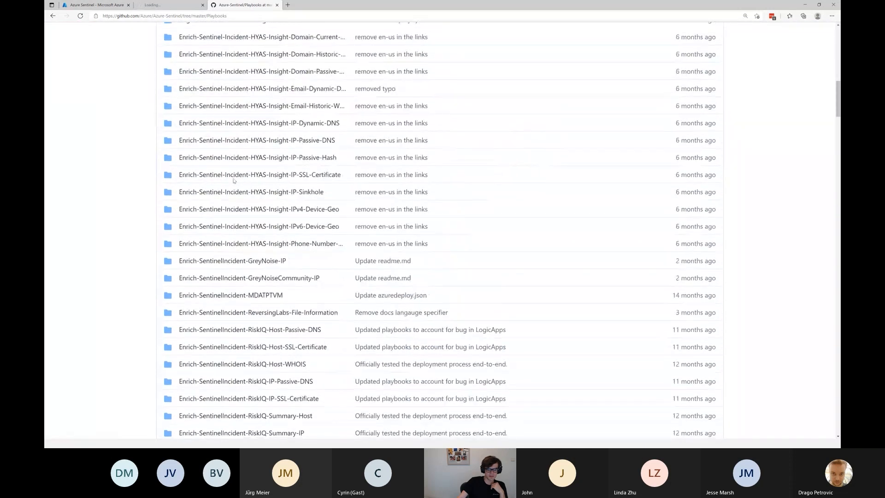
scroll(234, 181, down, 4)
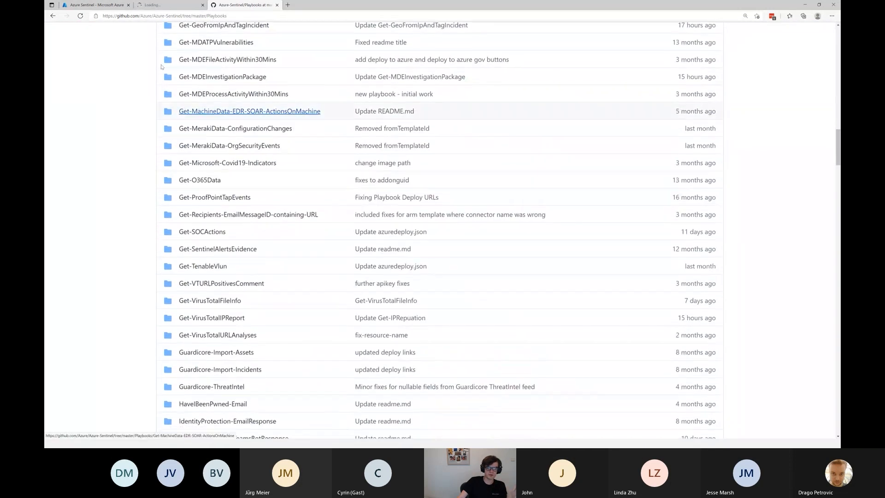
Look through the la-cloud8 workspace's playbook list and analytics rules, returning to the automation rules.
click(87, 6)
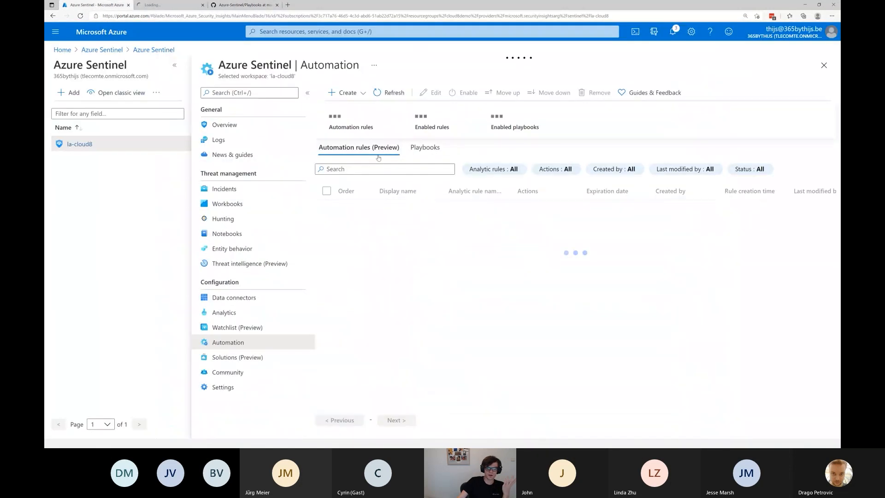
click(424, 147)
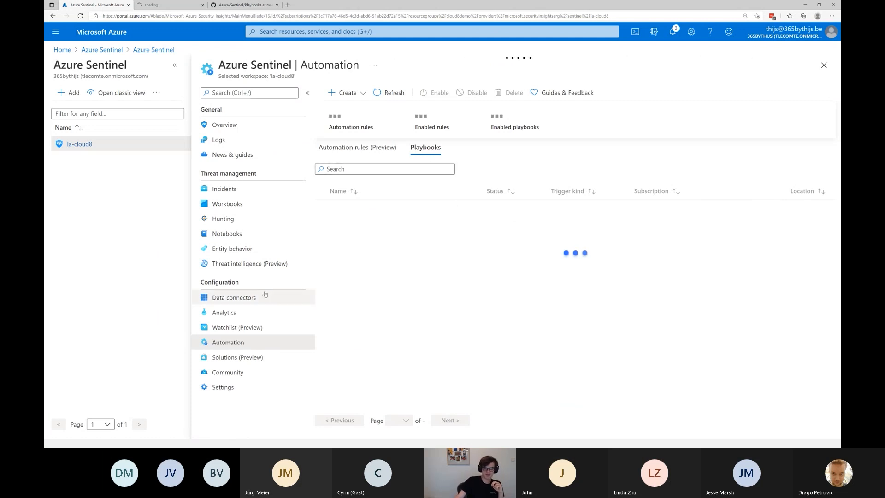
click(233, 313)
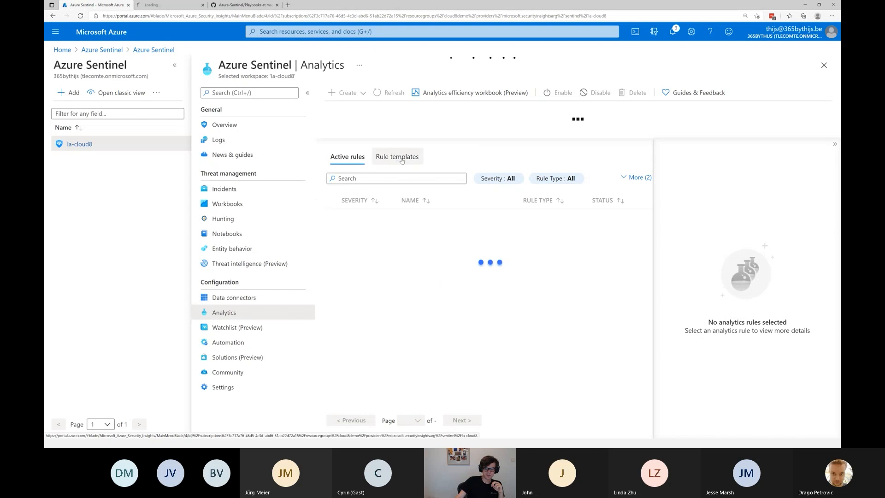
click(230, 342)
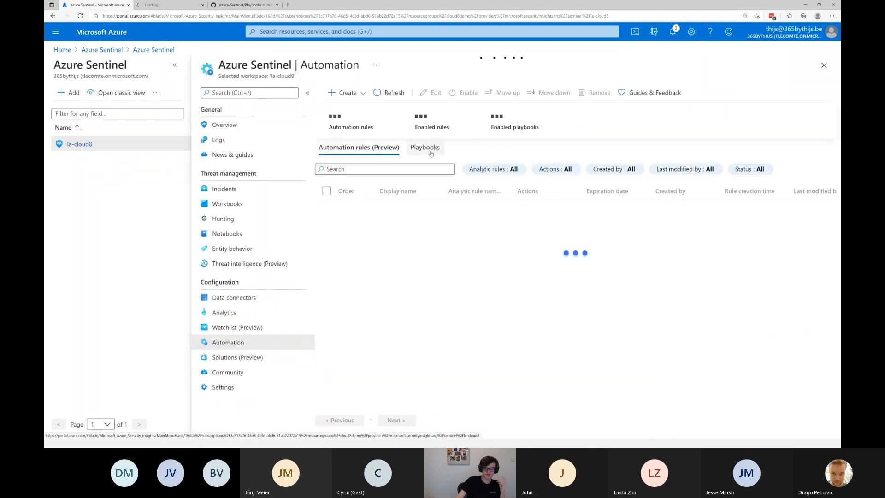
Close the blank playbook creation page and load portal.azure.com in a new browser tab.
click(233, 6)
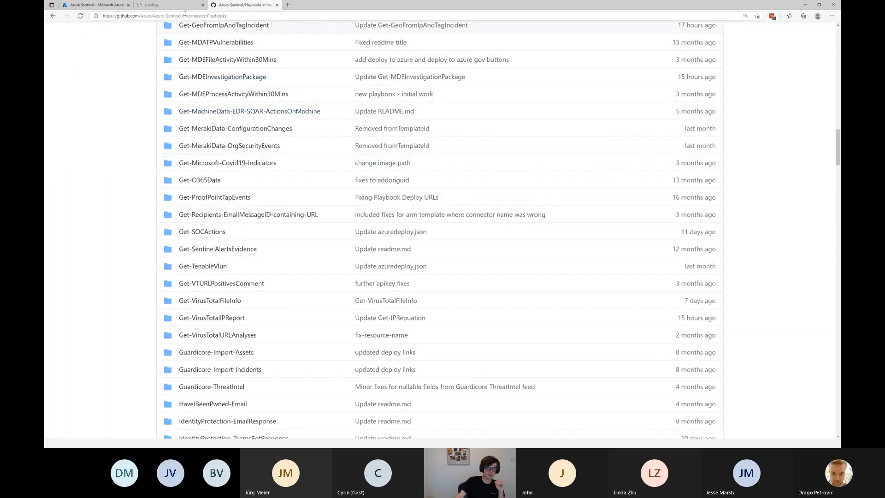
click(173, 6)
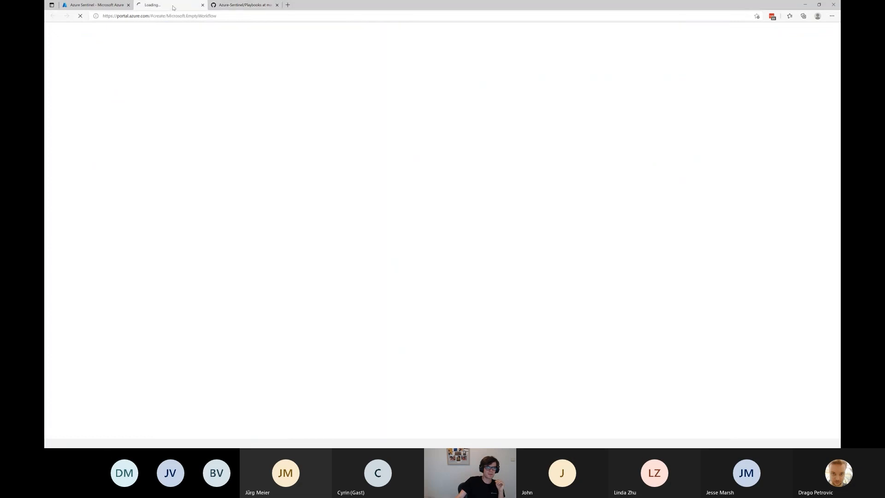
click(203, 4)
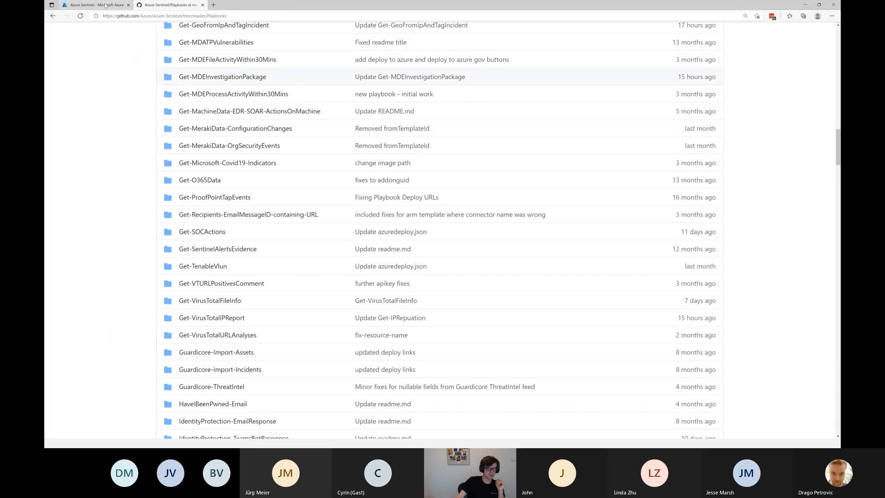
click(106, 5)
key(ctrl+t)
text(portal.azure.com)
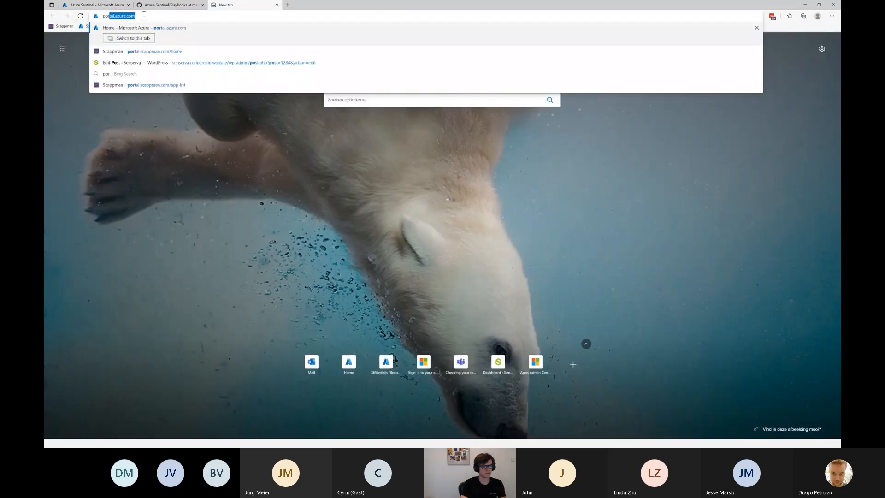
key(Return)
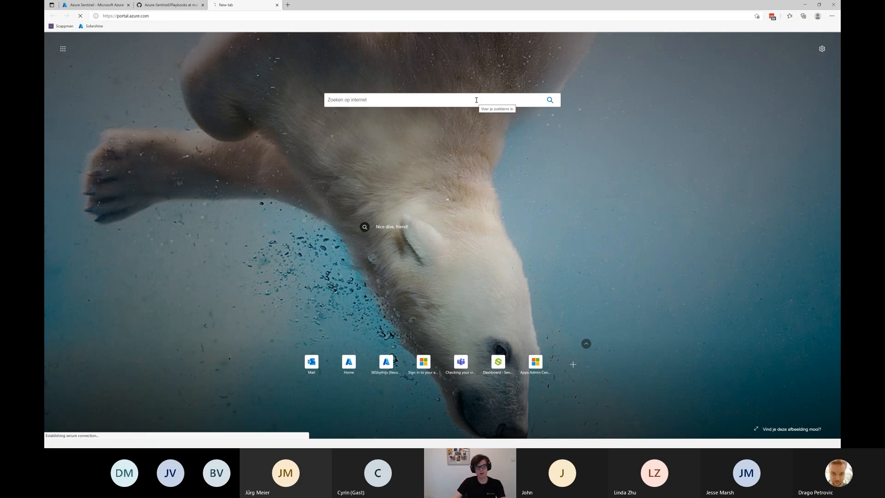
Open the la-cloud8 workspace's workbook templates and view the Azure AD Sign-in logs template.
click(84, 6)
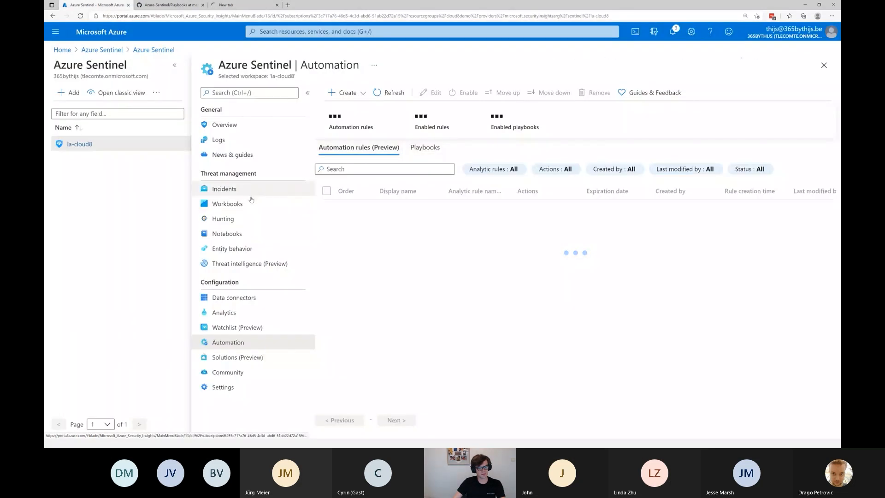
click(237, 298)
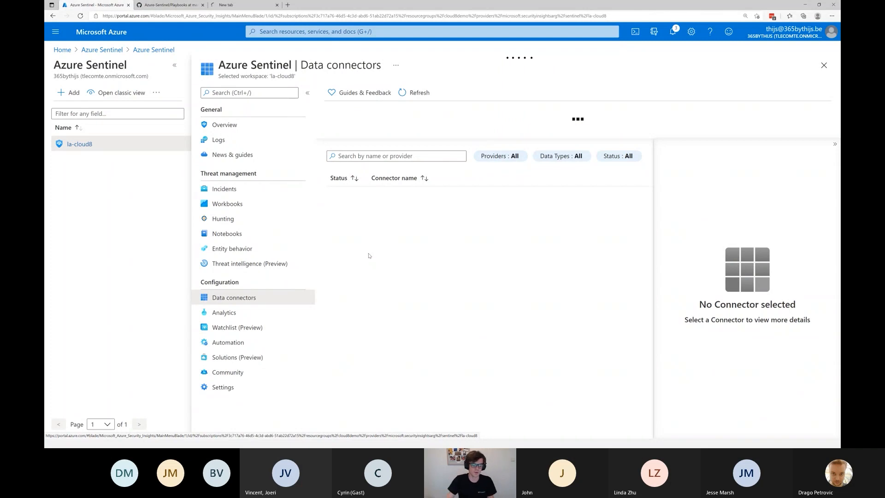
click(240, 204)
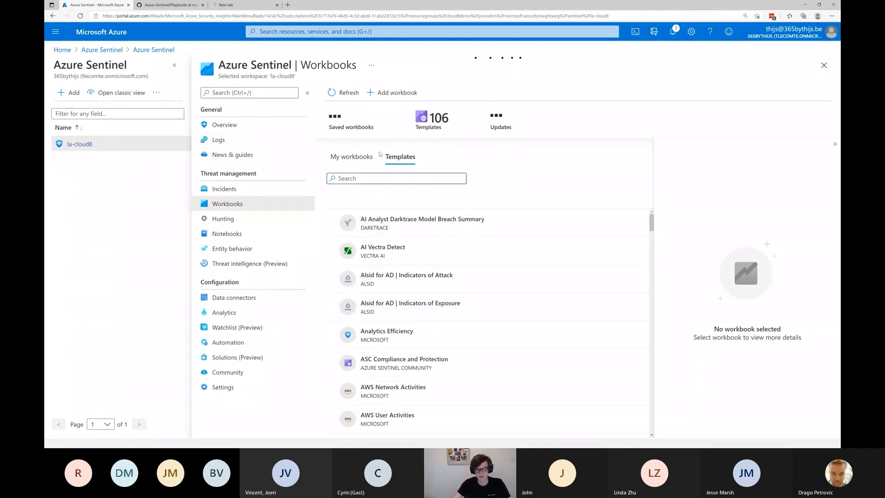
scroll(491, 307, down, 3)
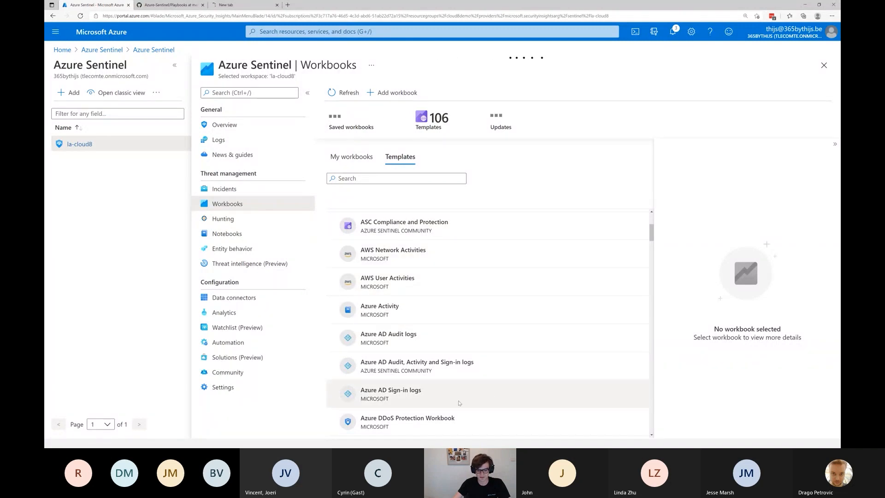
click(376, 393)
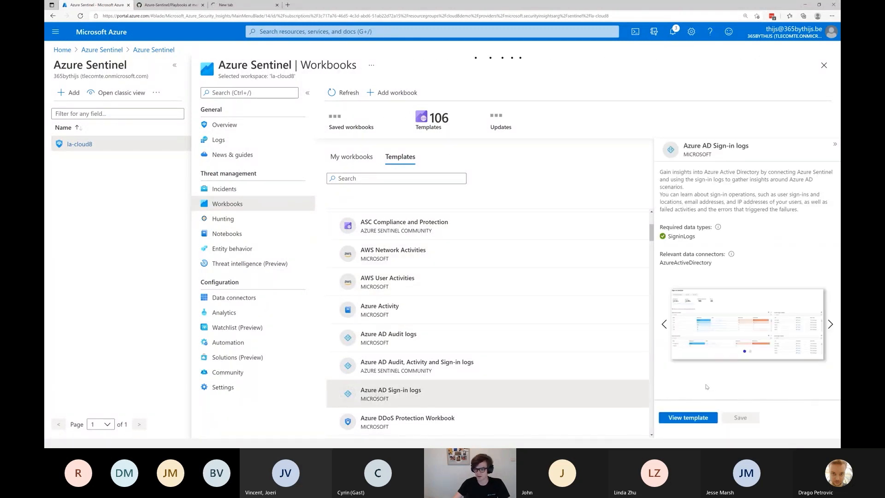
click(689, 417)
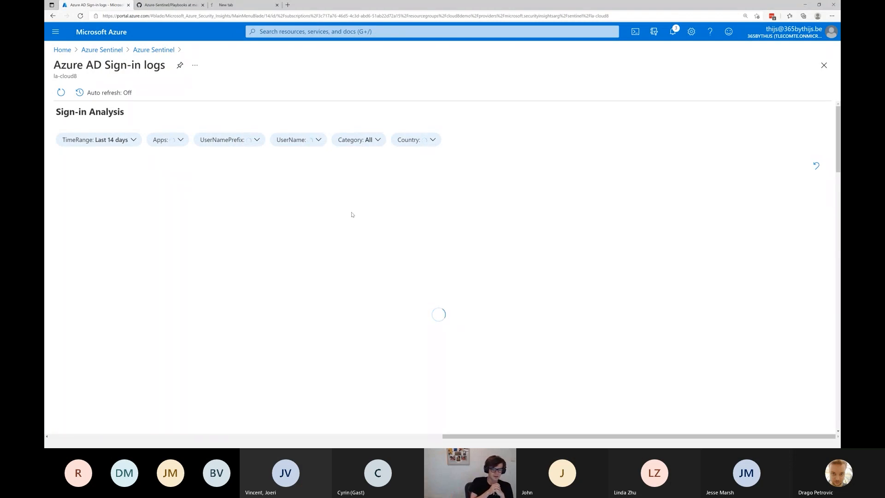
Switch to the The Collective - Test browser profile and open the TCTest-Sentinel workspace's workbooks.
click(817, 17)
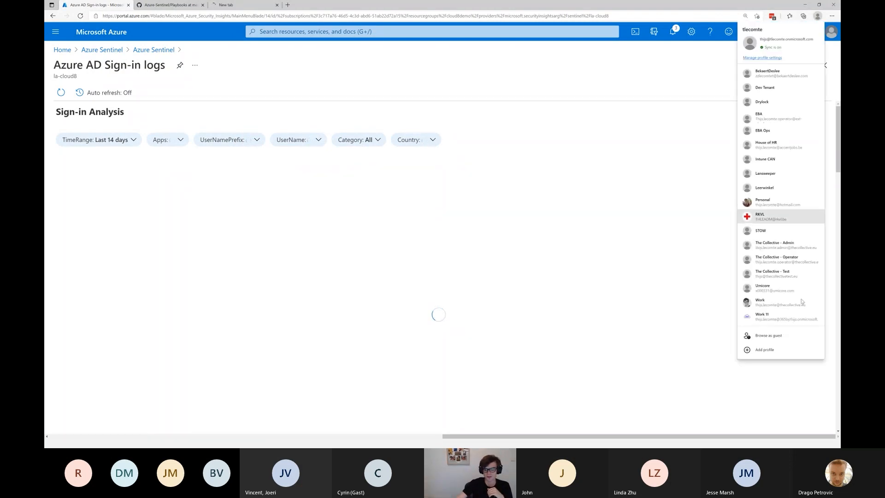
click(789, 276)
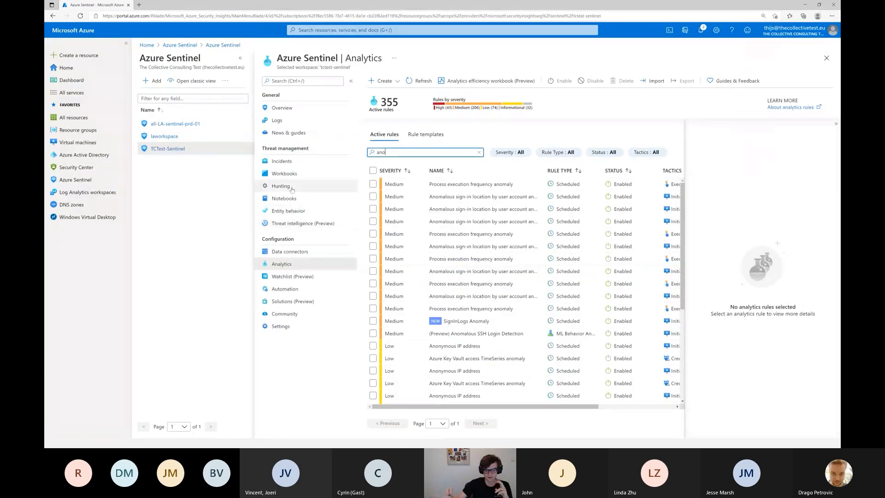
click(283, 173)
Search the workbook templates for "sign" and view the Azure AD Sign-in logs template.
click(399, 153)
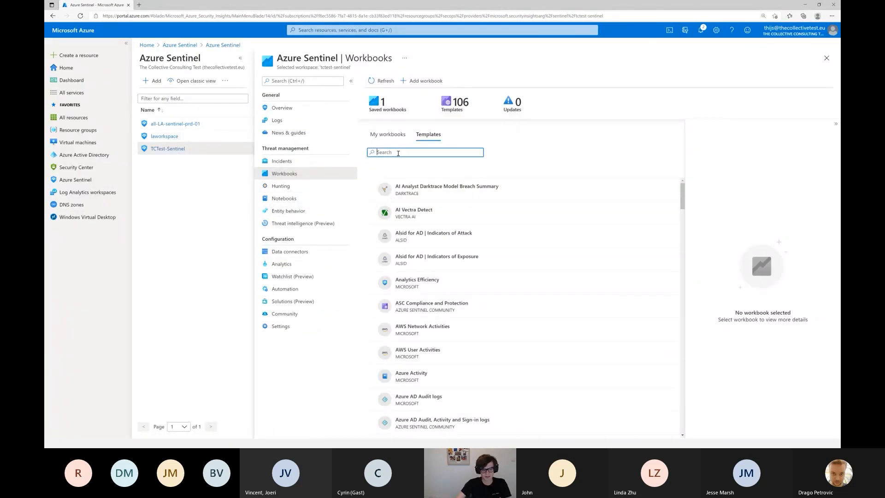
text(sign)
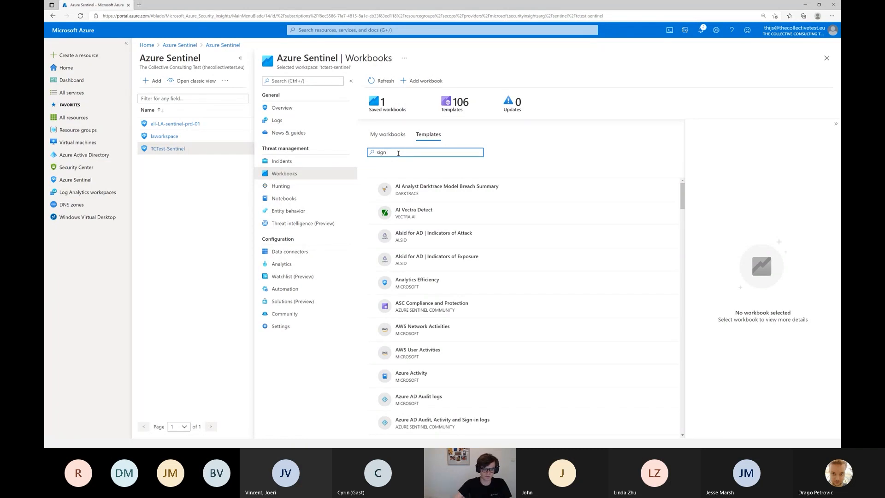
click(446, 212)
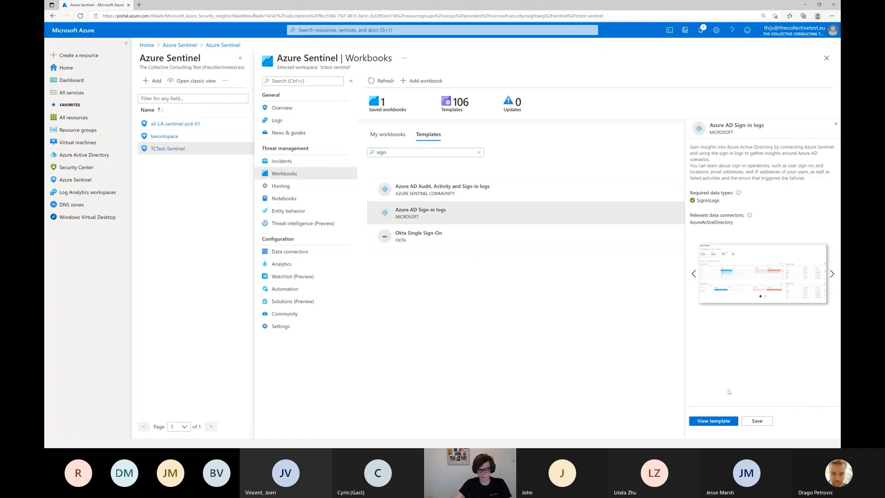
click(713, 421)
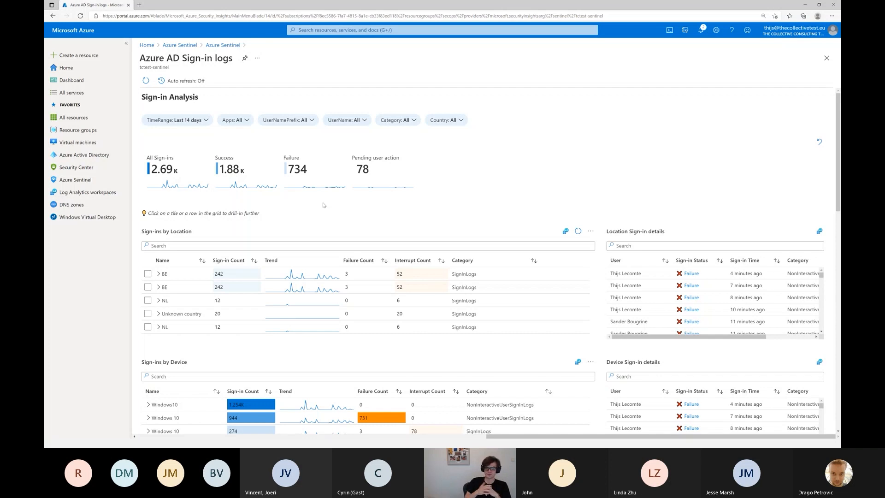
Leave the sign-in logs workbook and show the TCTest-Sentinel workspace's saved workbooks.
click(226, 47)
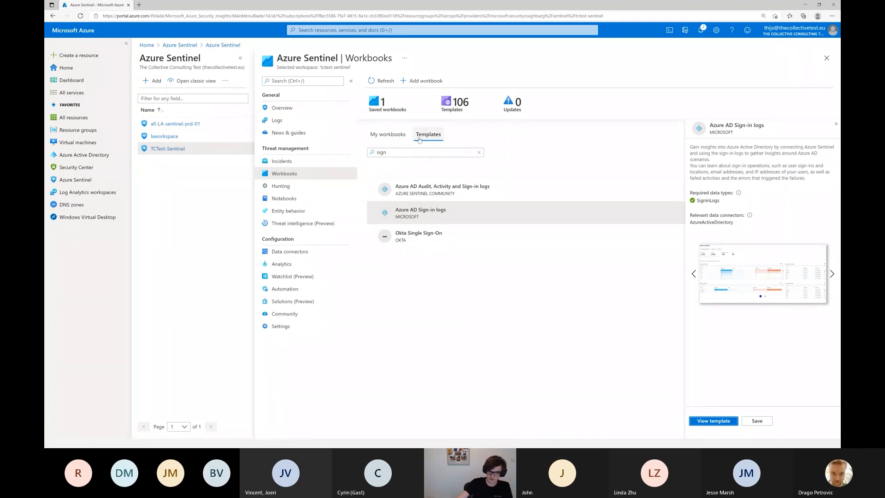
click(390, 136)
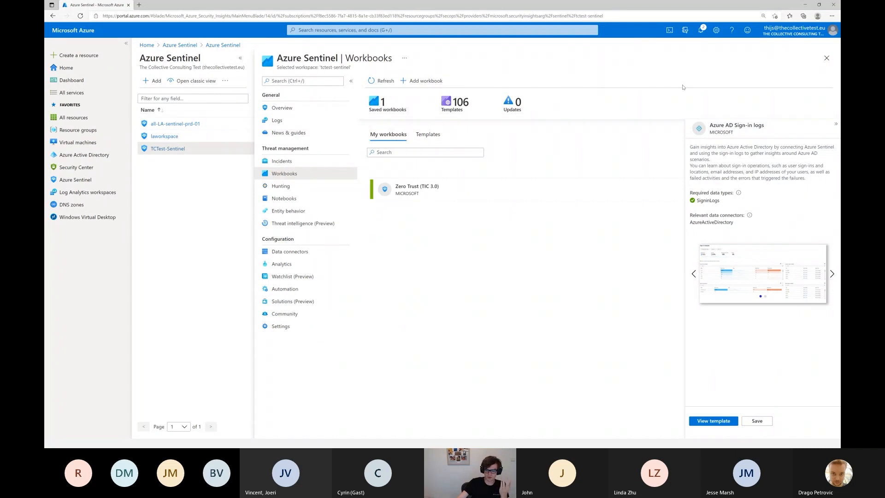
Switch back to the la-cloud8 workspace's browser profile and return to the Playbooks folder in the GitHub repository.
click(818, 16)
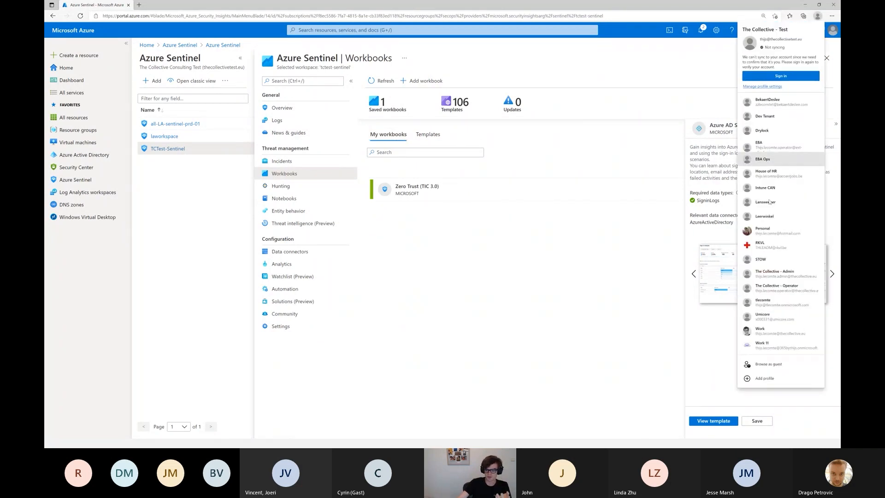
click(774, 232)
scroll(258, 96, up, 10)
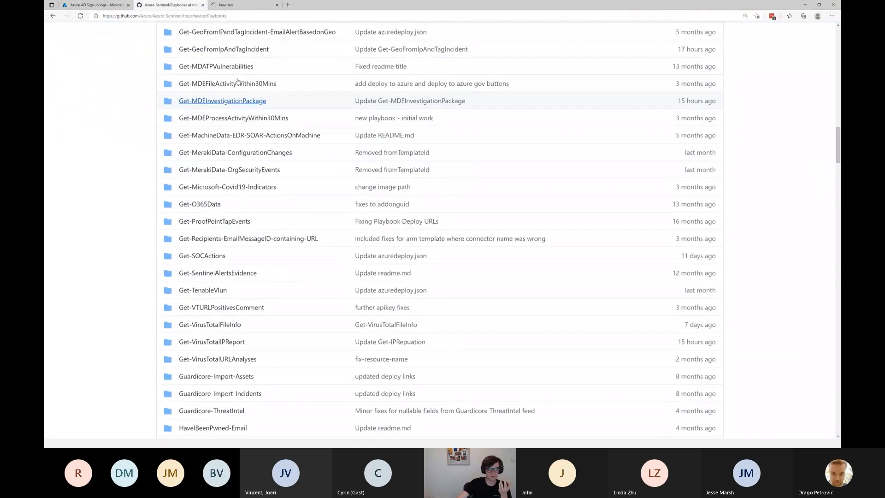
Return to the root of the Azure-Sentinel repository and open its Workbooks folder.
scroll(258, 97, up, 6)
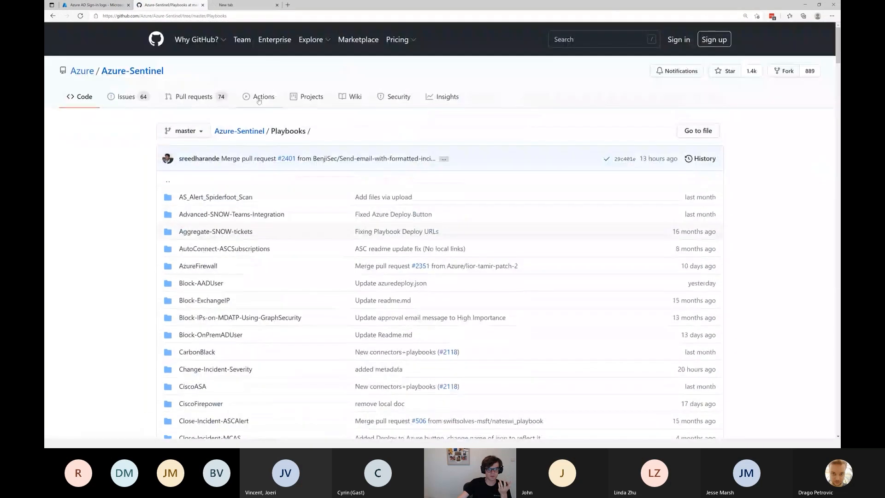
click(245, 130)
scroll(234, 181, down, 4)
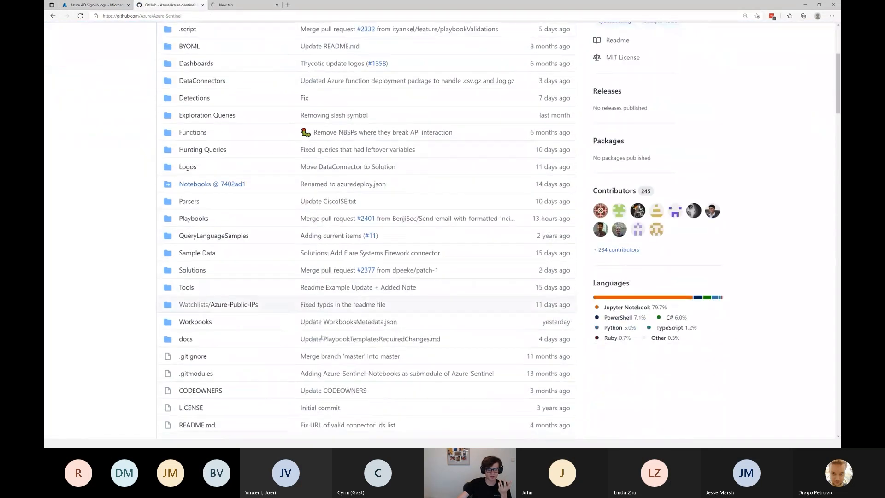
click(196, 319)
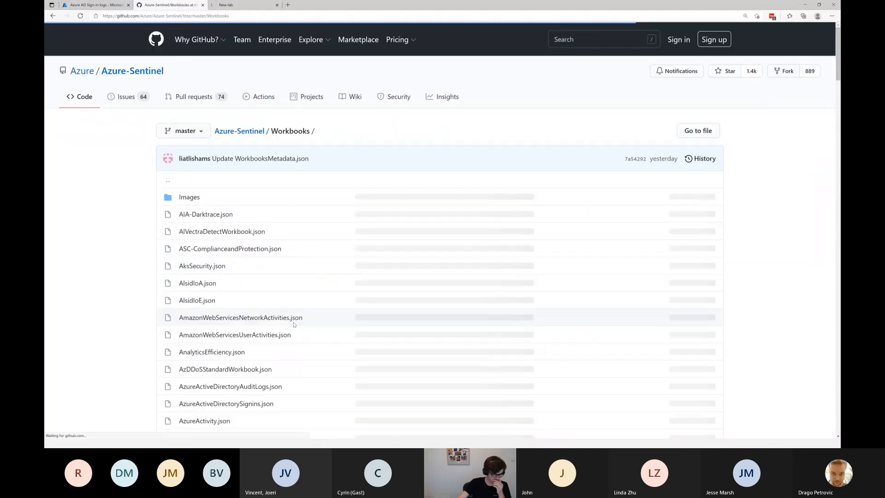
Leave the Azure AD Sign-in logs workbook in the portal and show TCTest-Sentinel's Entity behavior page in the The Collective - Test browser profile.
click(94, 5)
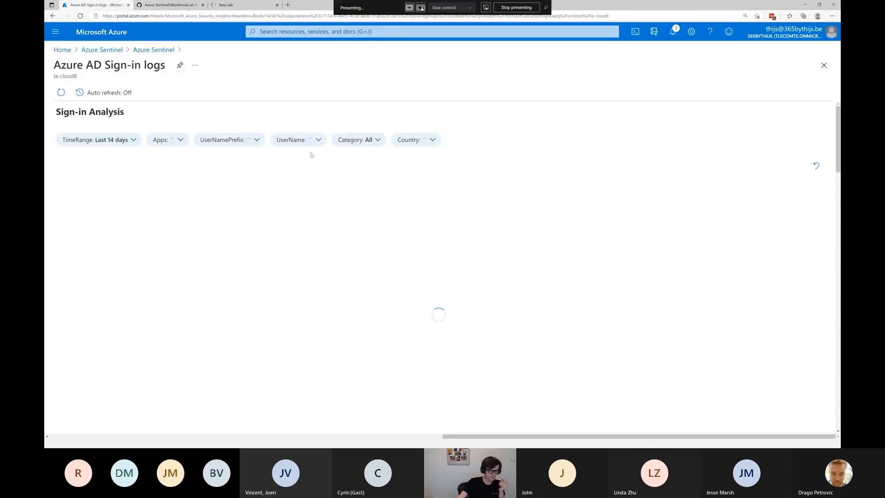
click(166, 49)
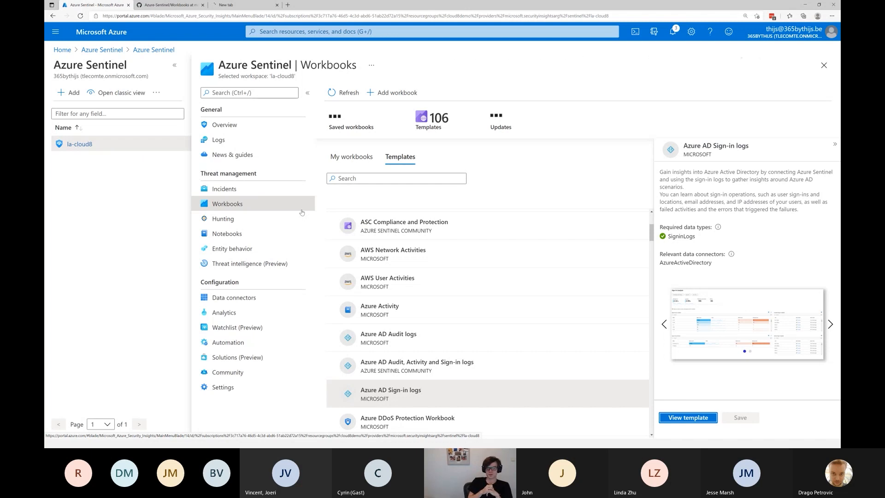
click(778, 30)
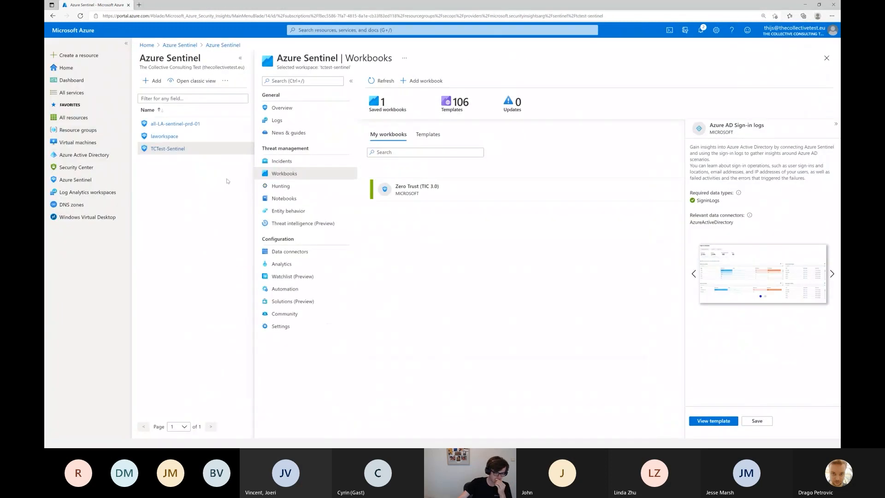
click(288, 210)
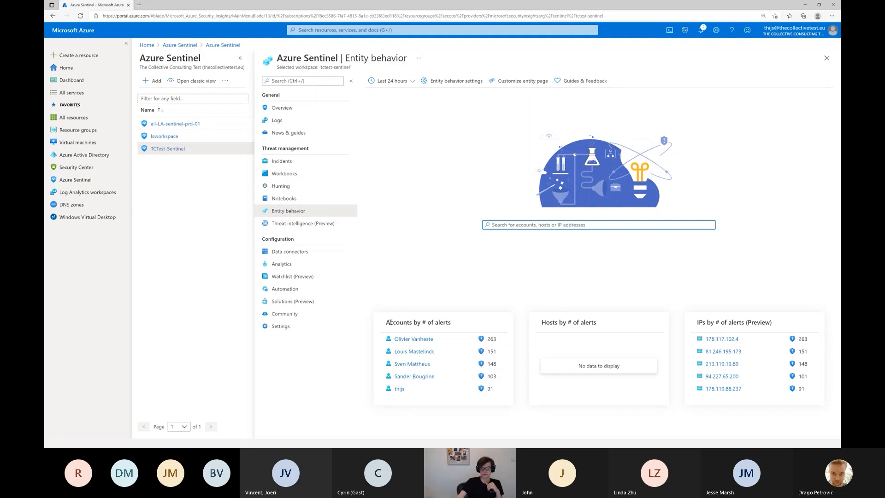
drag(388, 322, 445, 324)
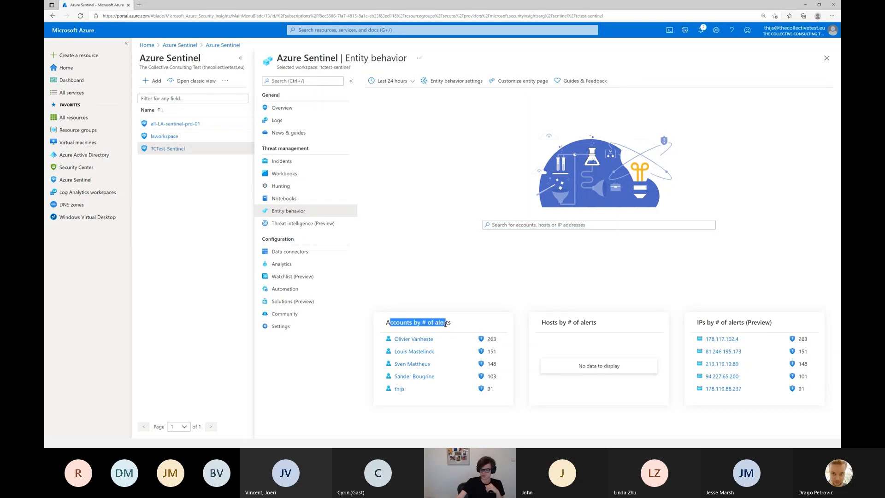
click(425, 322)
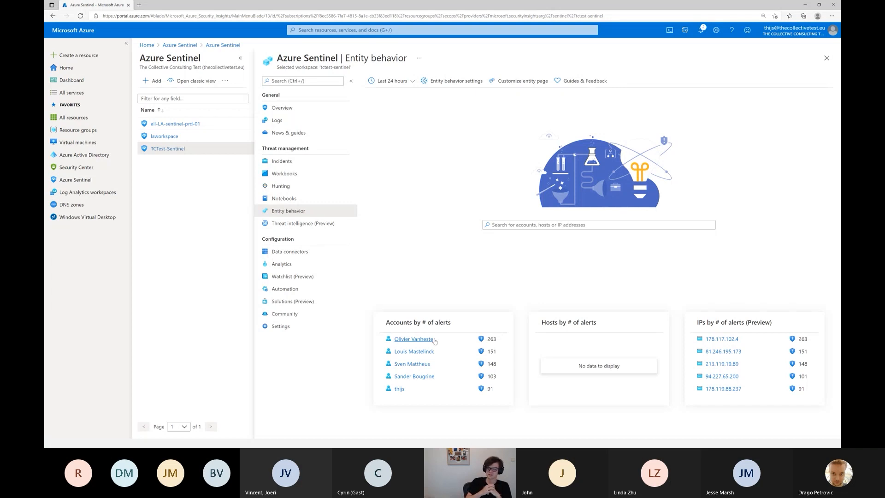
View the account entity page linked from the TCTest-Sentinel workspace's Detec Logs v2 incident 15106 and return to the incidents list.
click(280, 161)
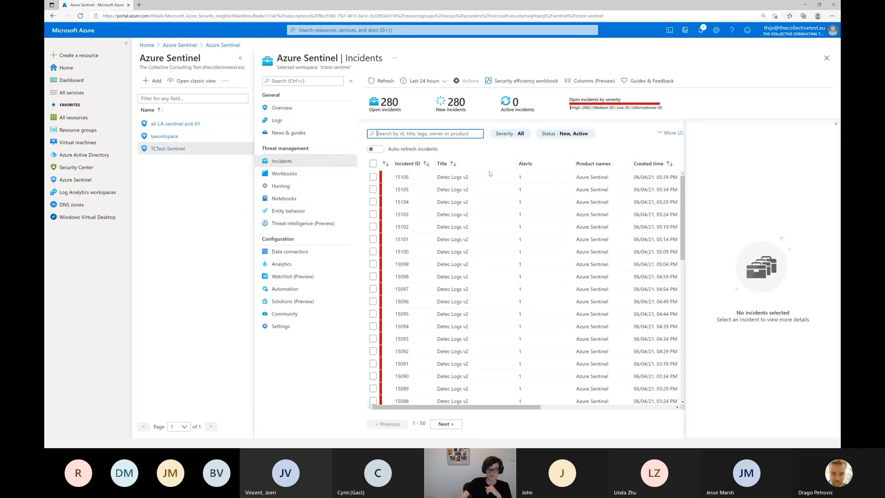
click(479, 179)
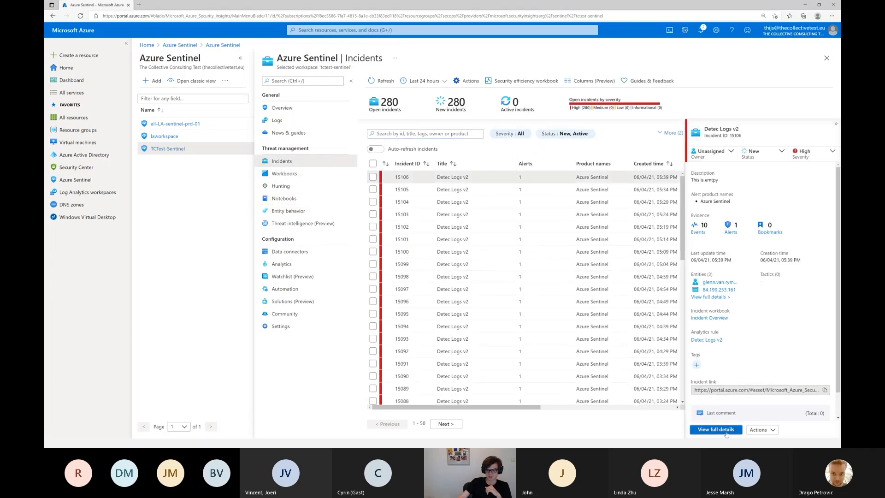
click(717, 283)
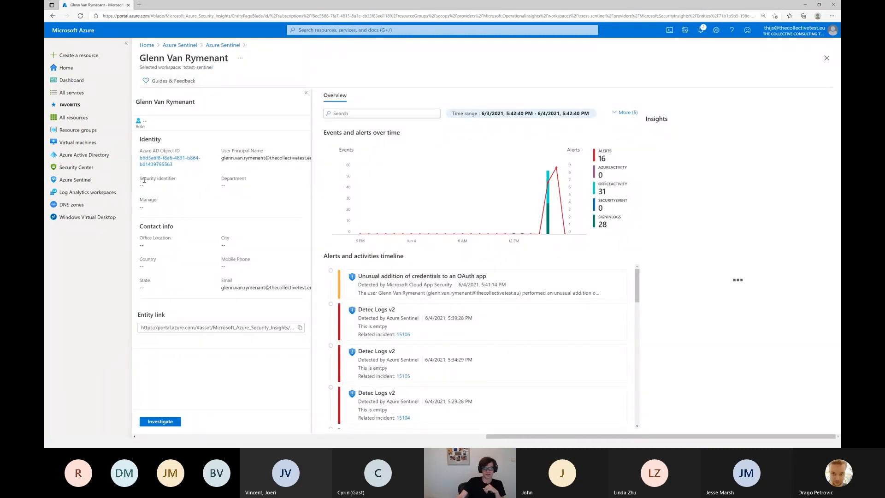
triple_click(252, 158)
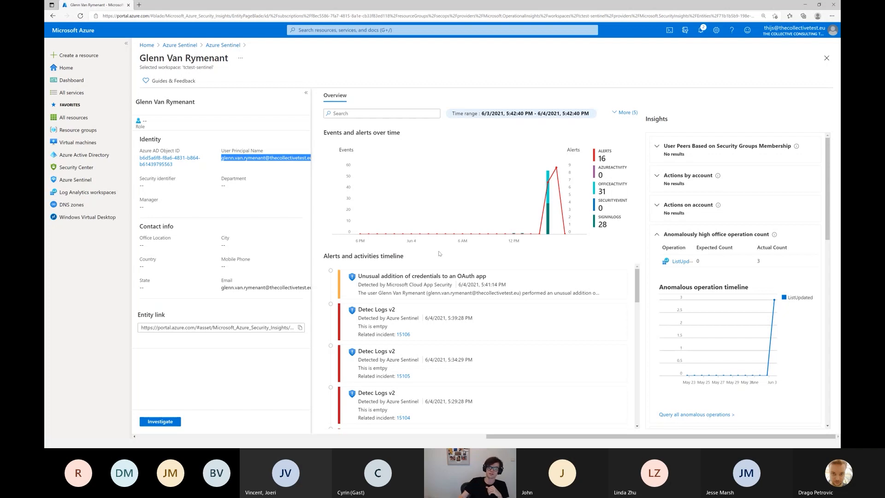
click(230, 48)
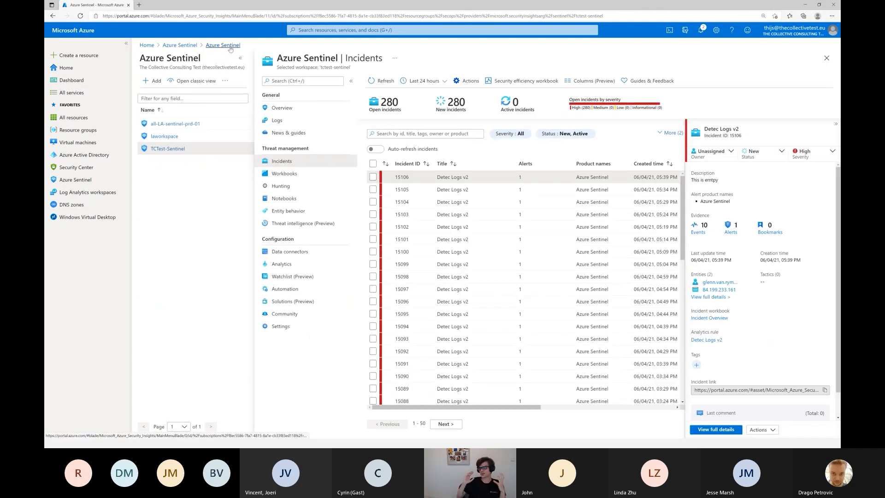